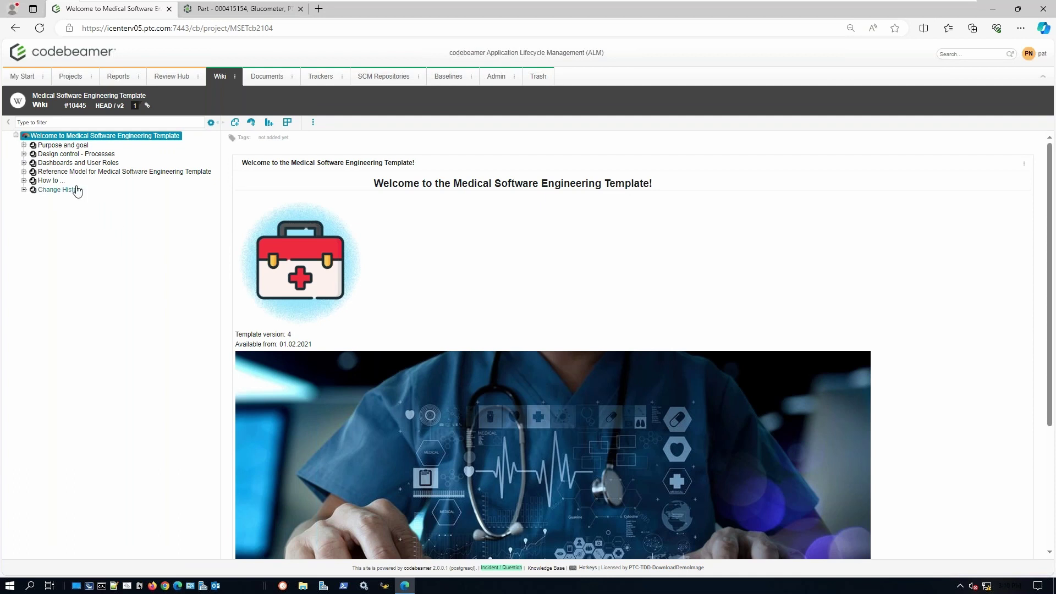
- Expand the wiki to open Process Map - Feature Development, then view the project's Members list
{"action": "left_click", "coordinate": [24, 146]}
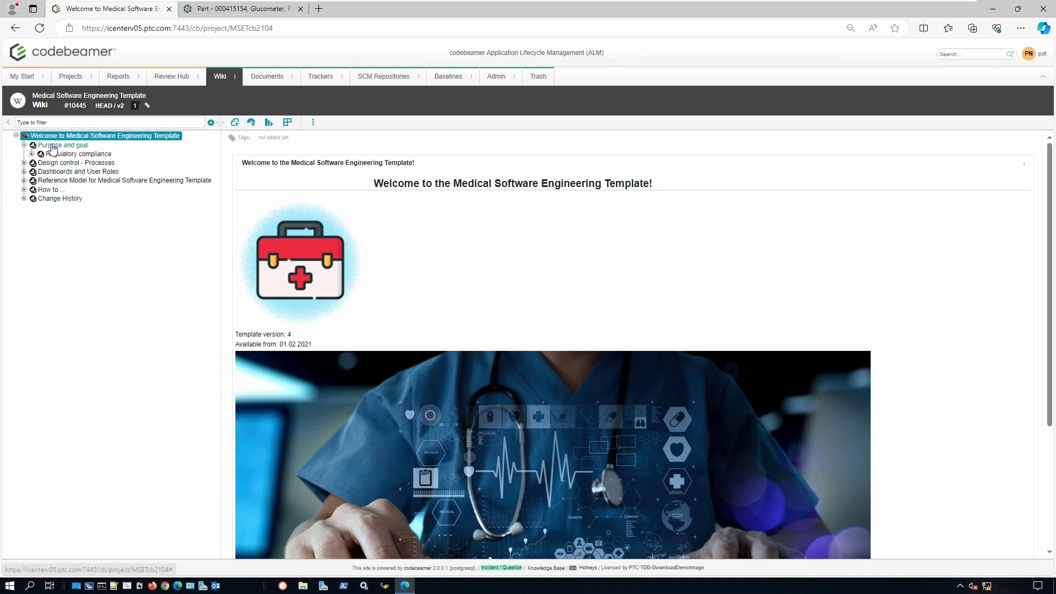
{"action": "left_click", "coordinate": [31, 154]}
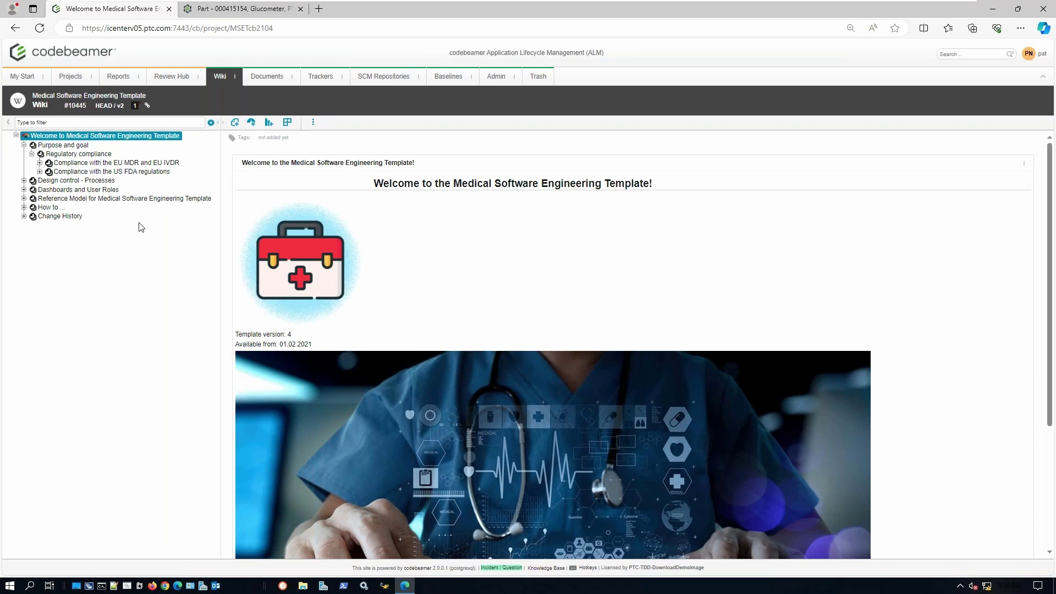
{"action": "left_click", "coordinate": [24, 181]}
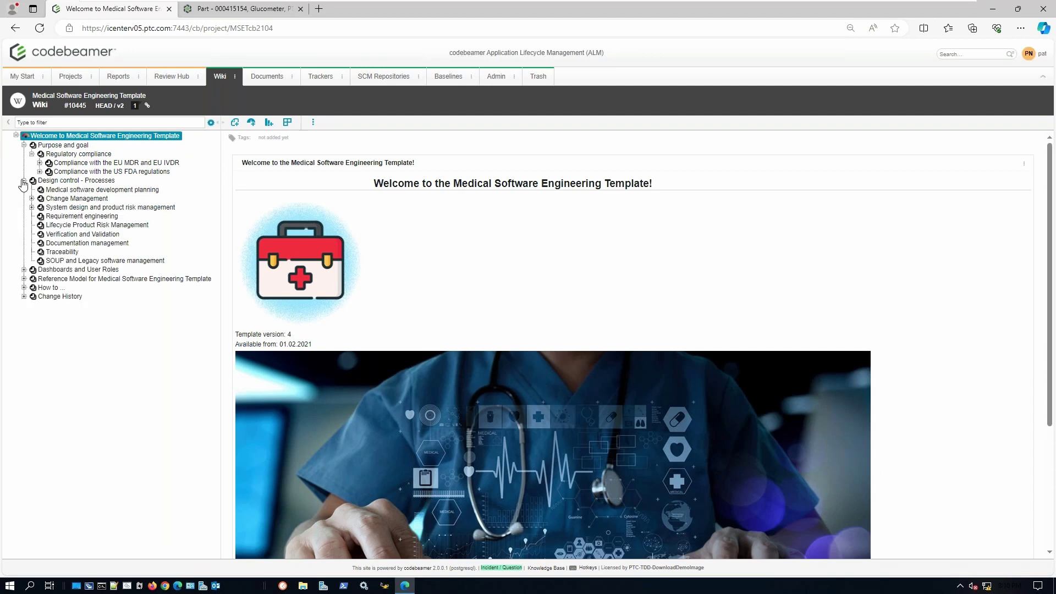
{"action": "left_click", "coordinate": [32, 199]}
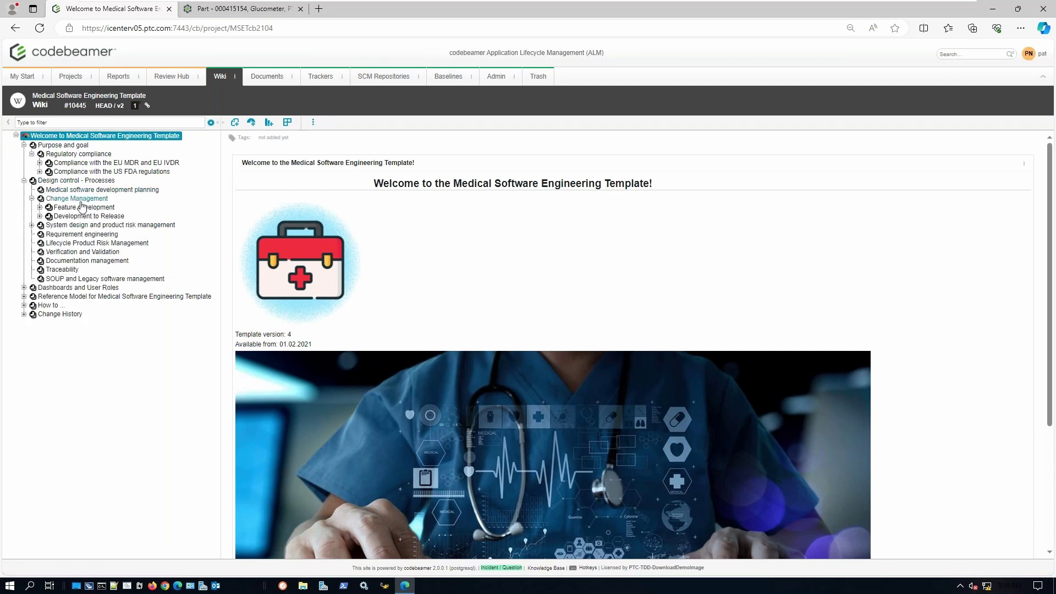
{"action": "left_click", "coordinate": [39, 208]}
{"action": "left_click", "coordinate": [110, 215]}
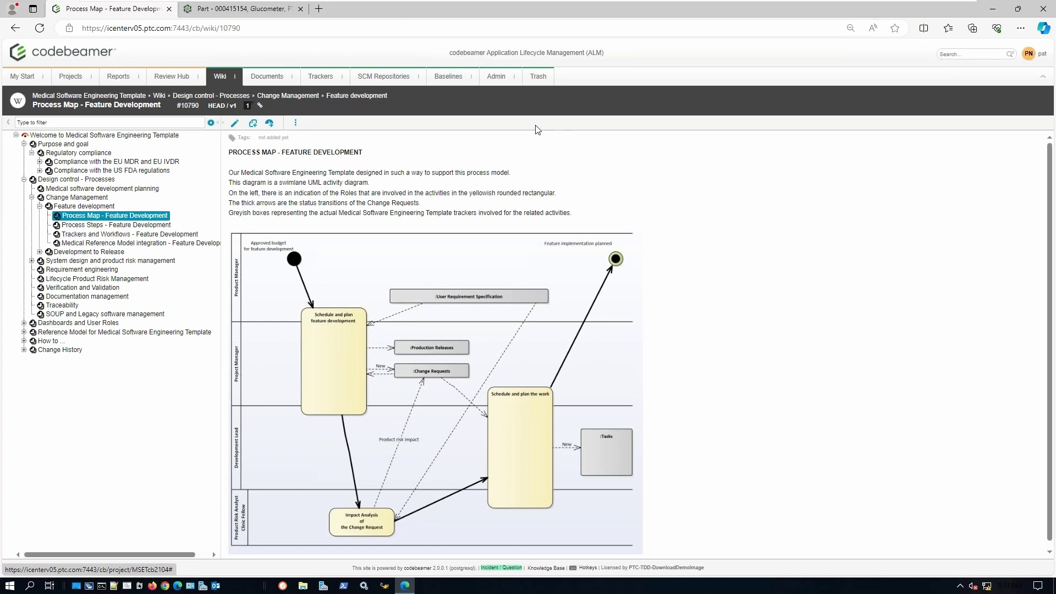
{"action": "left_click", "coordinate": [514, 77]}
{"action": "left_click", "coordinate": [506, 109]}
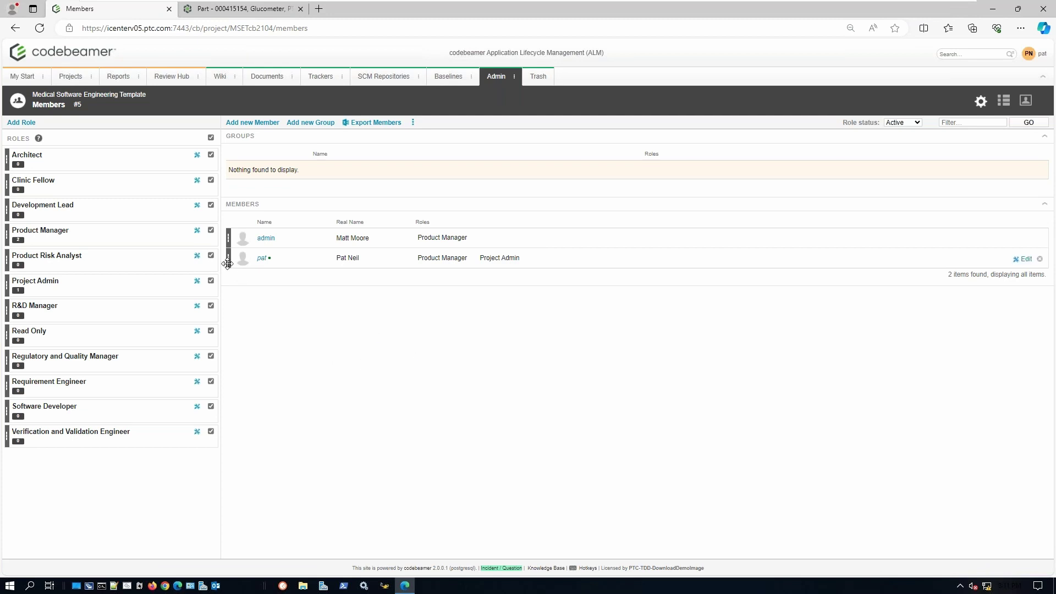
- Drag a member row onto the Roles list, then go to the project's Trackers overview
{"action": "mouse_move", "coordinate": [227, 263]}
{"action": "left_mouse_down"}
{"action": "mouse_move", "coordinate": [147, 220]}
{"action": "mouse_move", "coordinate": [132, 173]}
{"action": "mouse_move", "coordinate": [115, 325]}
{"action": "mouse_move", "coordinate": [179, 337]}
{"action": "mouse_move", "coordinate": [228, 266]}
{"action": "left_mouse_up"}
{"action": "left_click", "coordinate": [319, 80]}
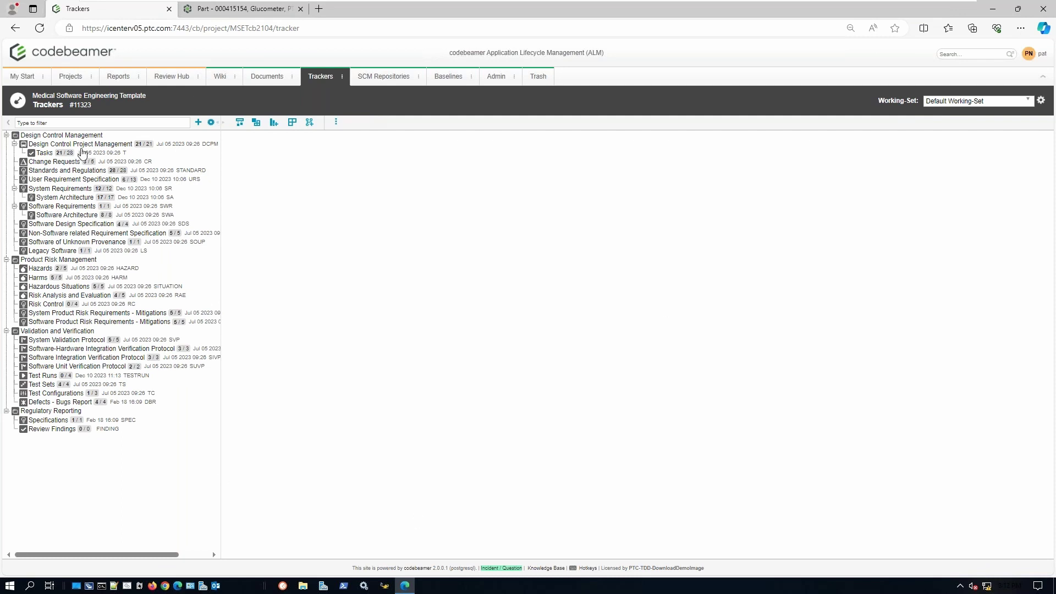
{"action": "left_click", "coordinate": [87, 145]}
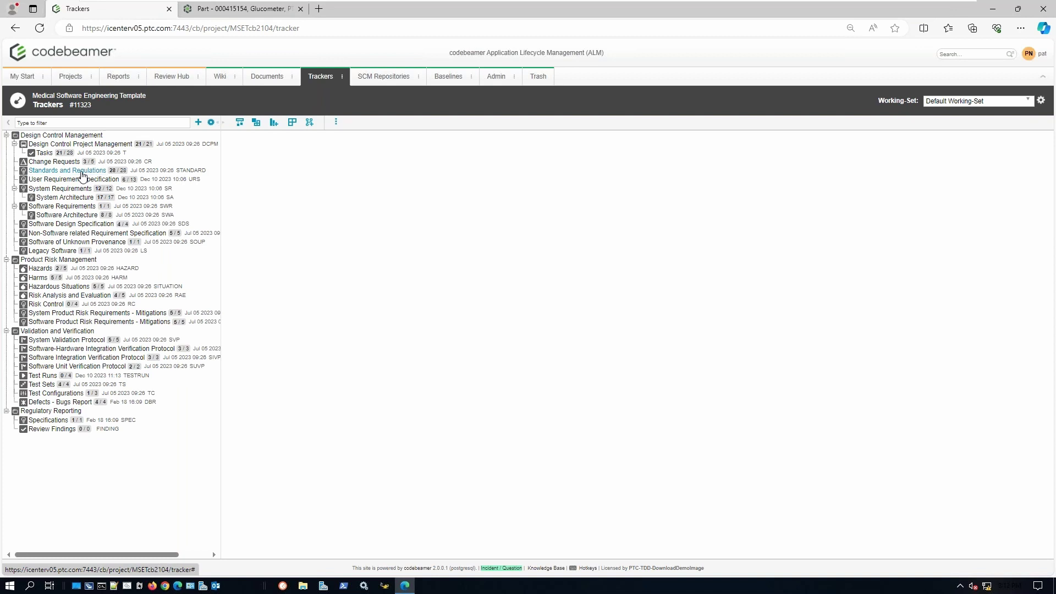
{"action": "left_click", "coordinate": [67, 170]}
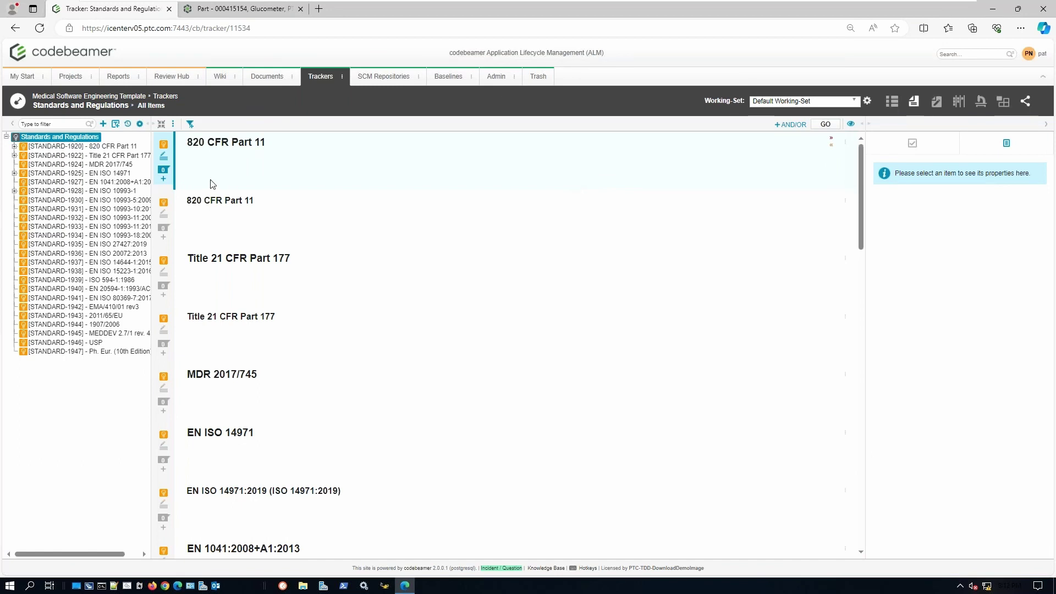
{"action": "left_click_drag", "start_coordinate": [153, 188], "coordinate": [201, 209]}
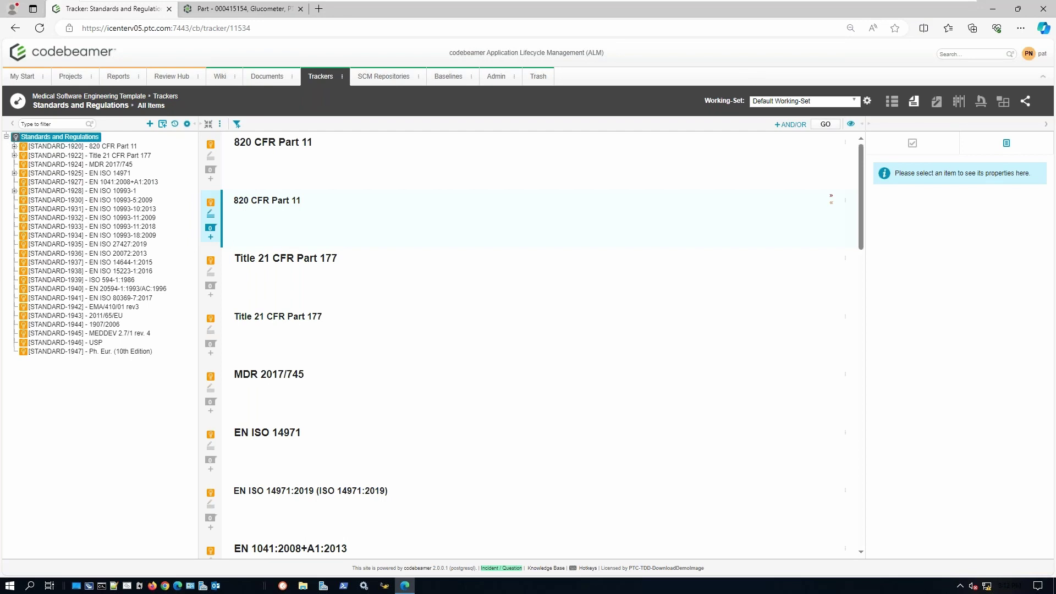
{"action": "left_click", "coordinate": [125, 174]}
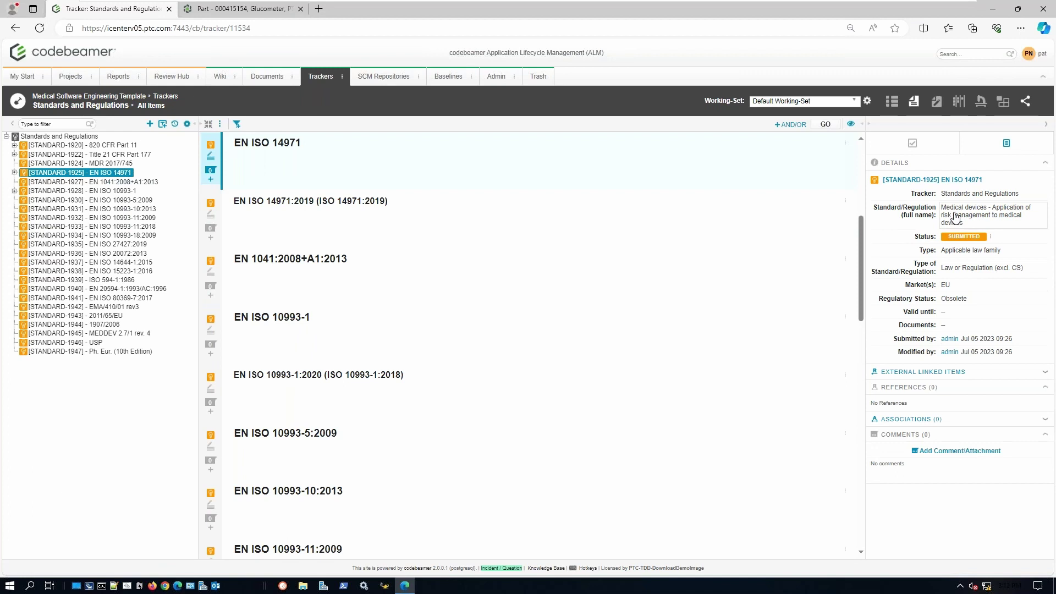
{"action": "left_click", "coordinate": [166, 97]}
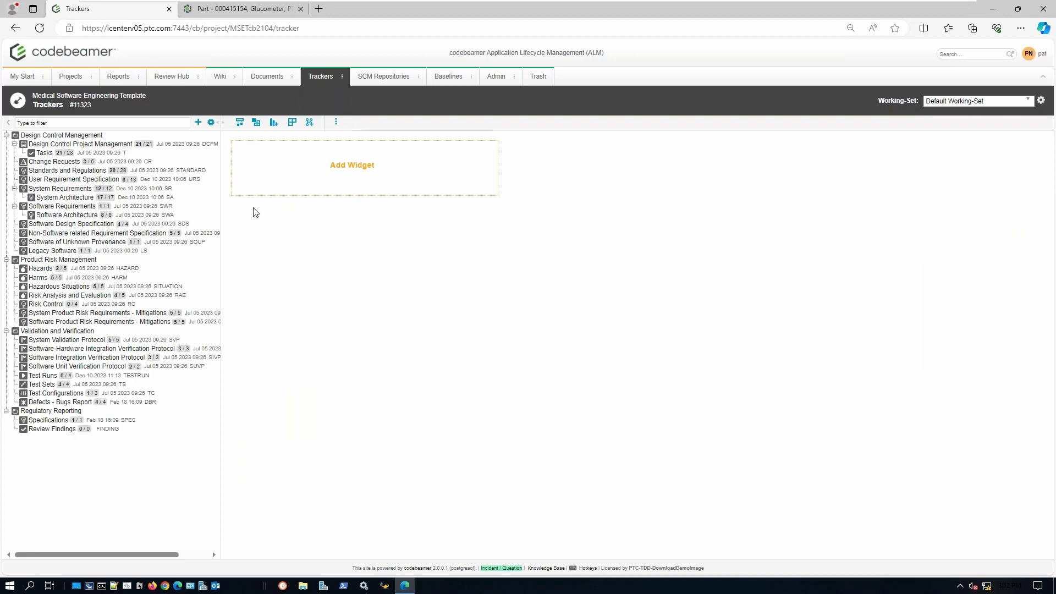
- Diagram the links among URS, System and Software Requirements, then open User Requirement Specification
{"action": "left_click", "coordinate": [240, 123]}
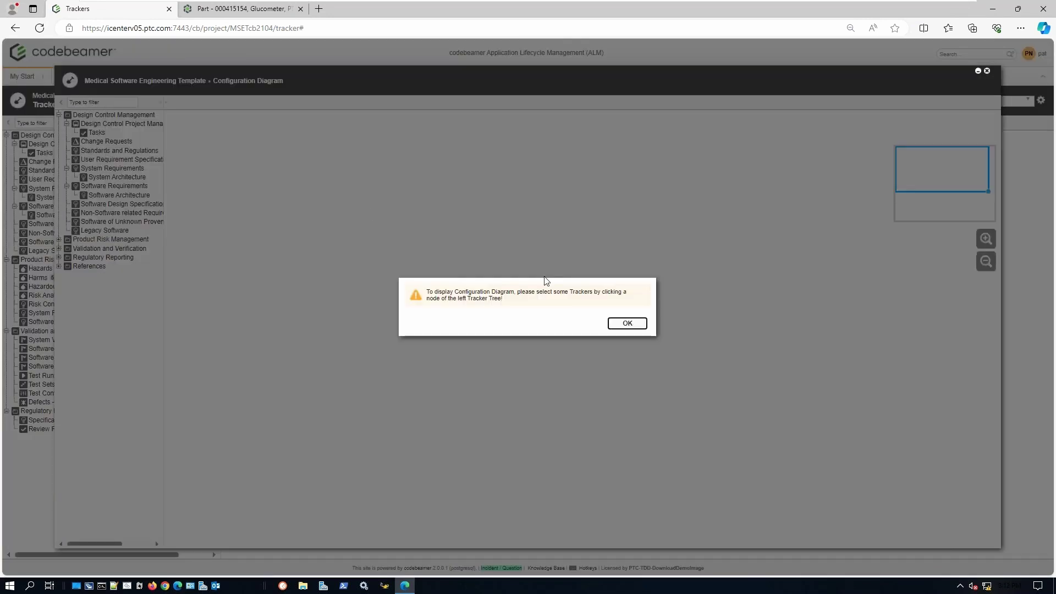
{"action": "left_click", "coordinate": [619, 325]}
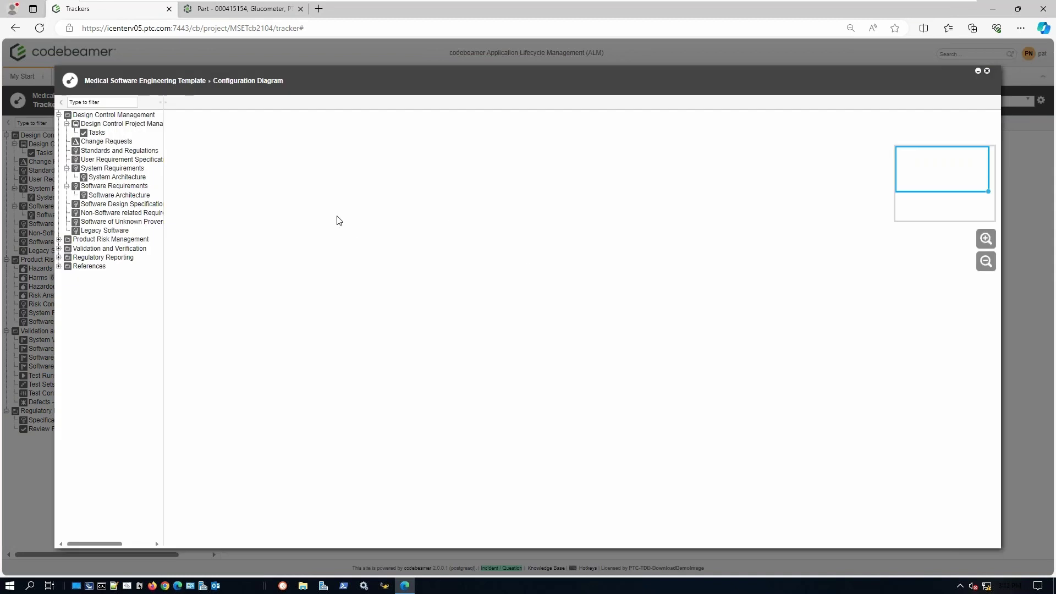
{"action": "left_click", "coordinate": [105, 162]}
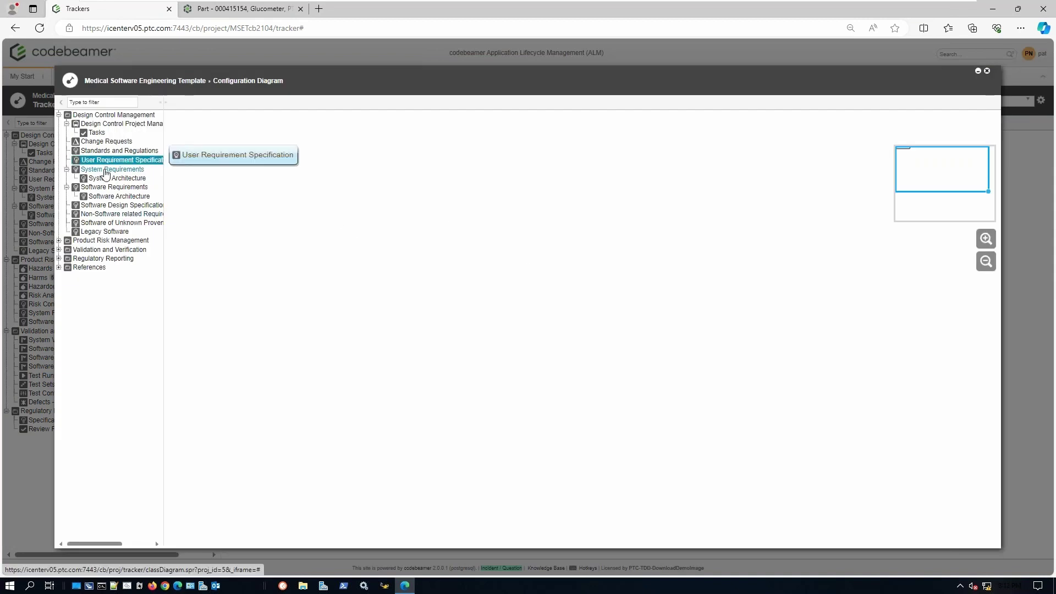
{"action": "left_click", "coordinate": [104, 168]}
{"action": "left_click", "coordinate": [131, 192]}
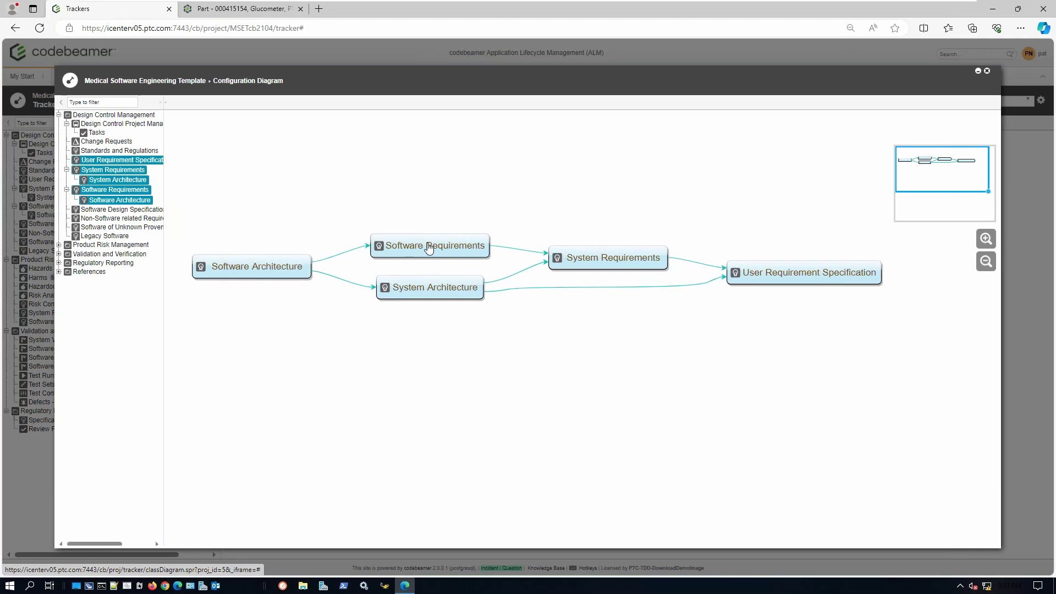
{"action": "left_click", "coordinate": [430, 249]}
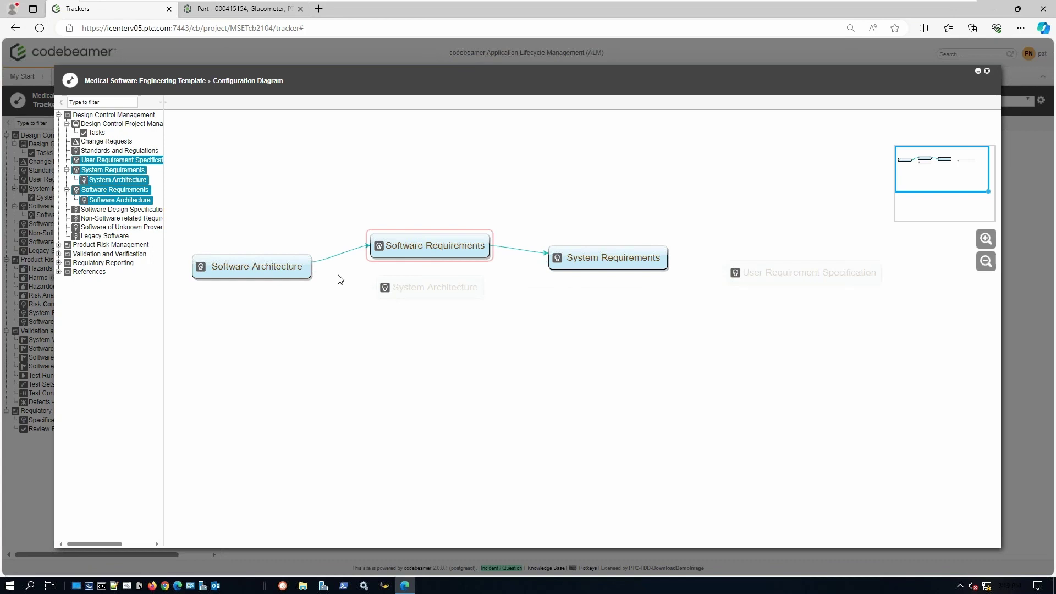
{"action": "left_click", "coordinate": [617, 259]}
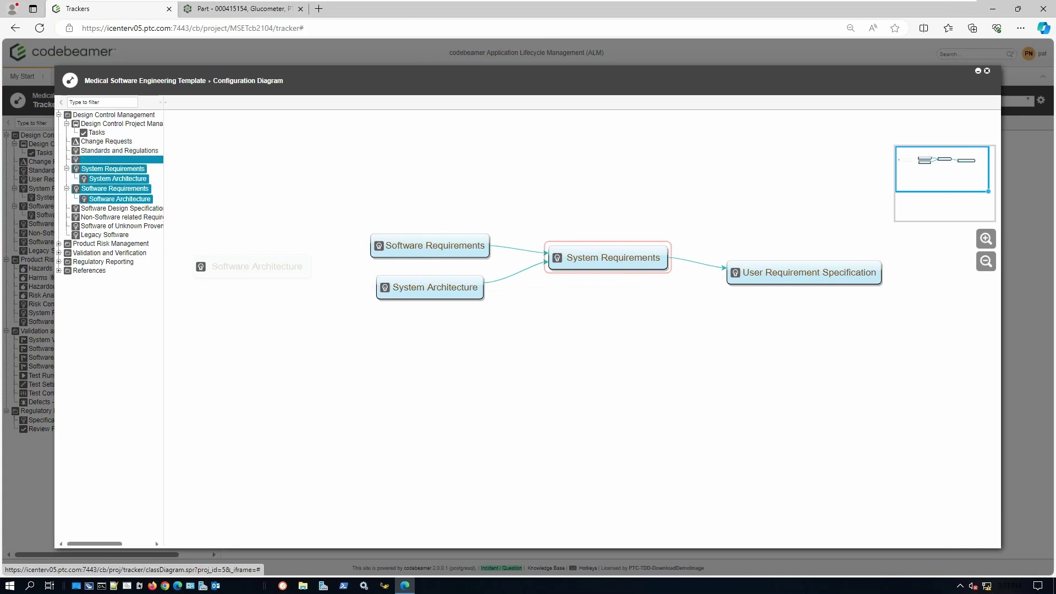
{"action": "left_click", "coordinate": [122, 160]}
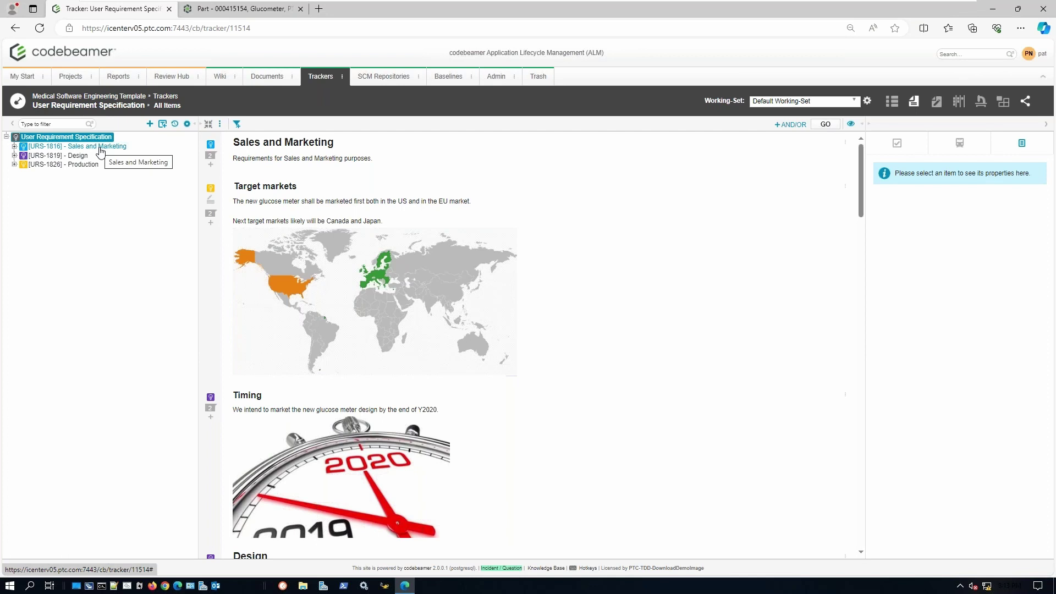
- Open URS-1824 Generic under Design and widen its details to show References
{"action": "left_click", "coordinate": [100, 150]}
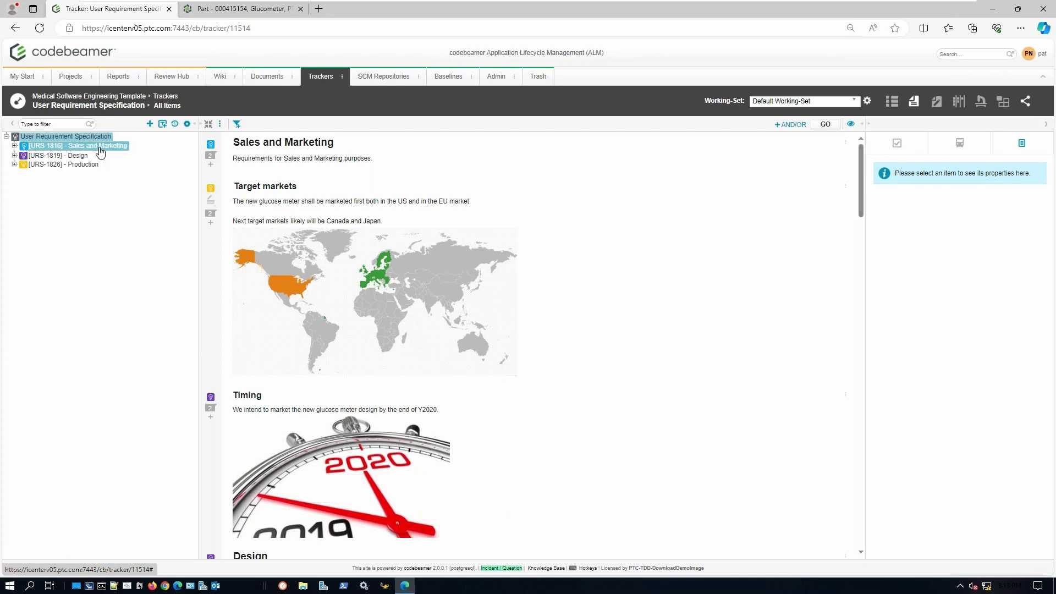
{"action": "left_click", "coordinate": [77, 158]}
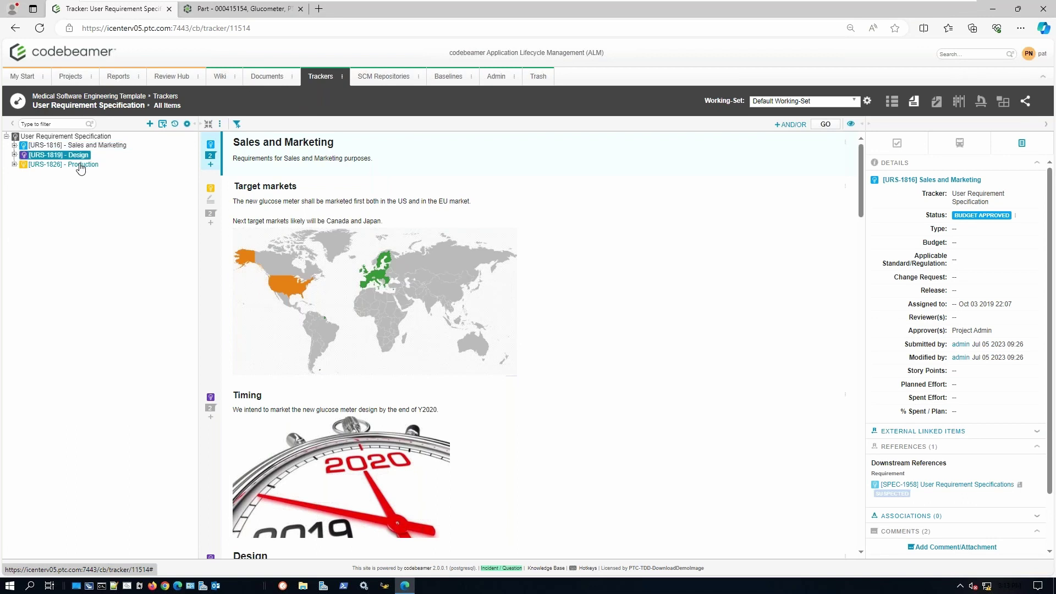
{"action": "left_click", "coordinate": [65, 164]}
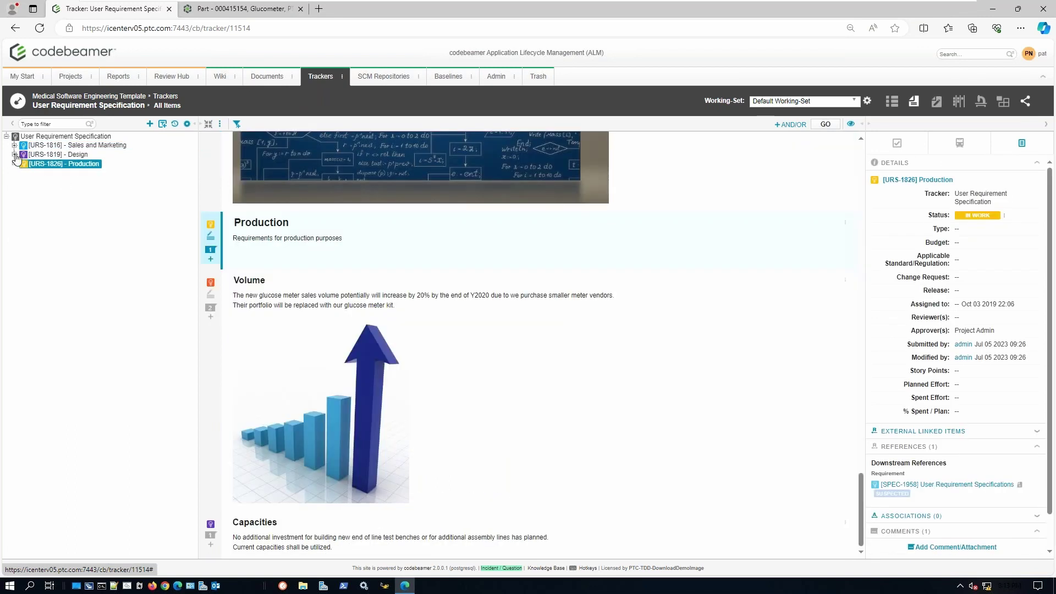
{"action": "left_click", "coordinate": [14, 155]}
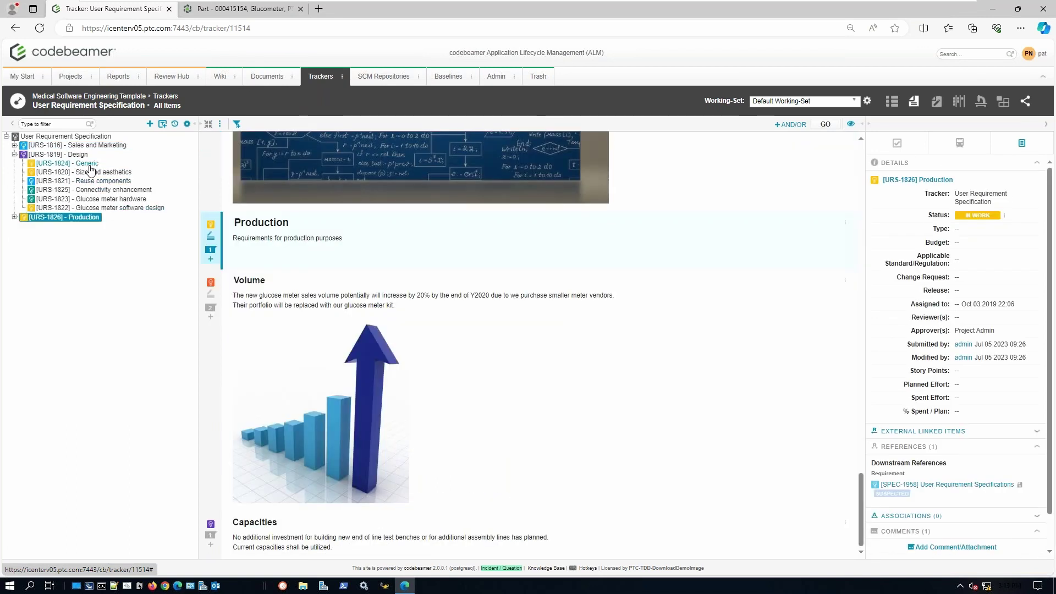
{"action": "left_click", "coordinate": [89, 164]}
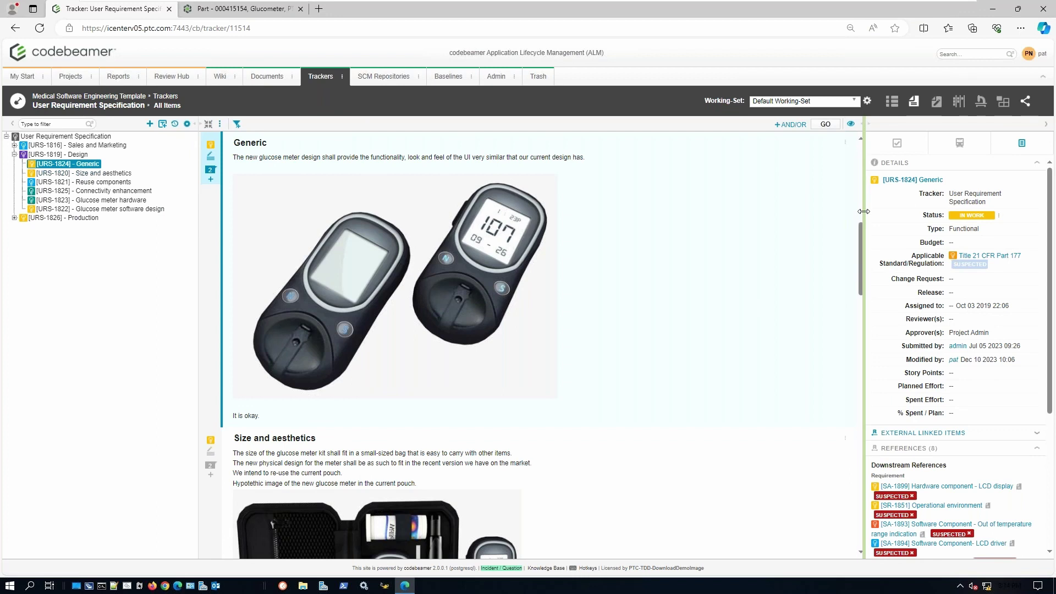
{"action": "left_click_drag", "start_coordinate": [860, 212], "coordinate": [787, 212]}
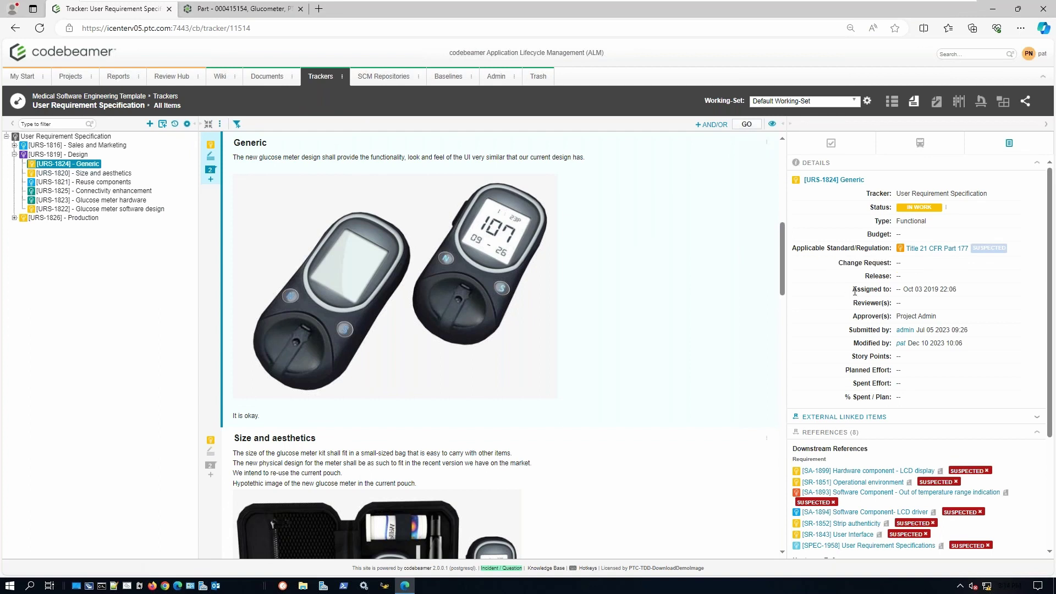
{"action": "scroll", "coordinate": [845, 289], "scroll_direction": "down", "scroll_amount": 3}
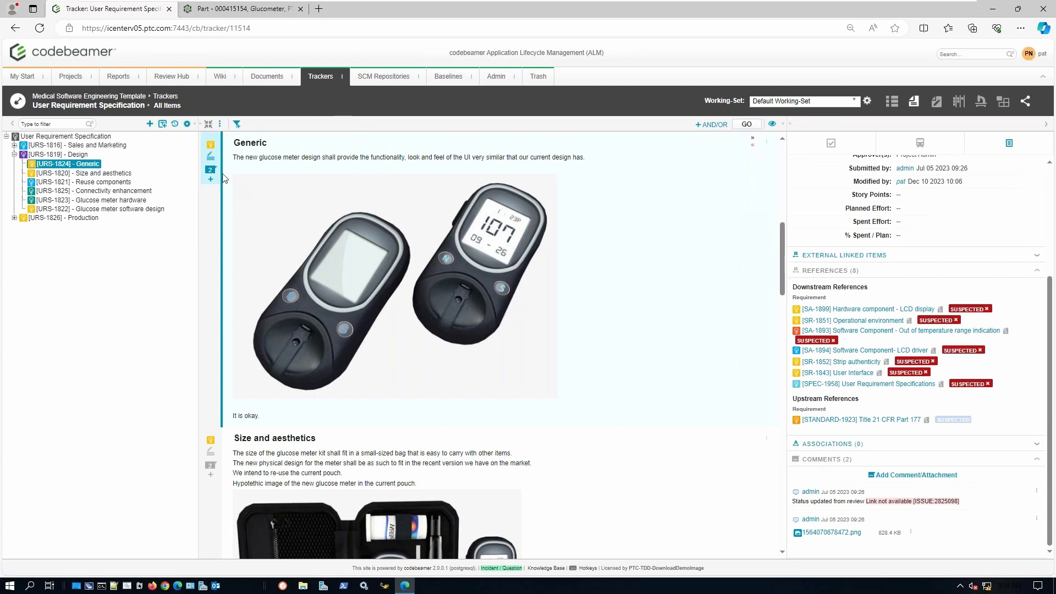
- Delete the 'It is okay.' sentence from Generic's description and save it
{"action": "left_click", "coordinate": [212, 158]}
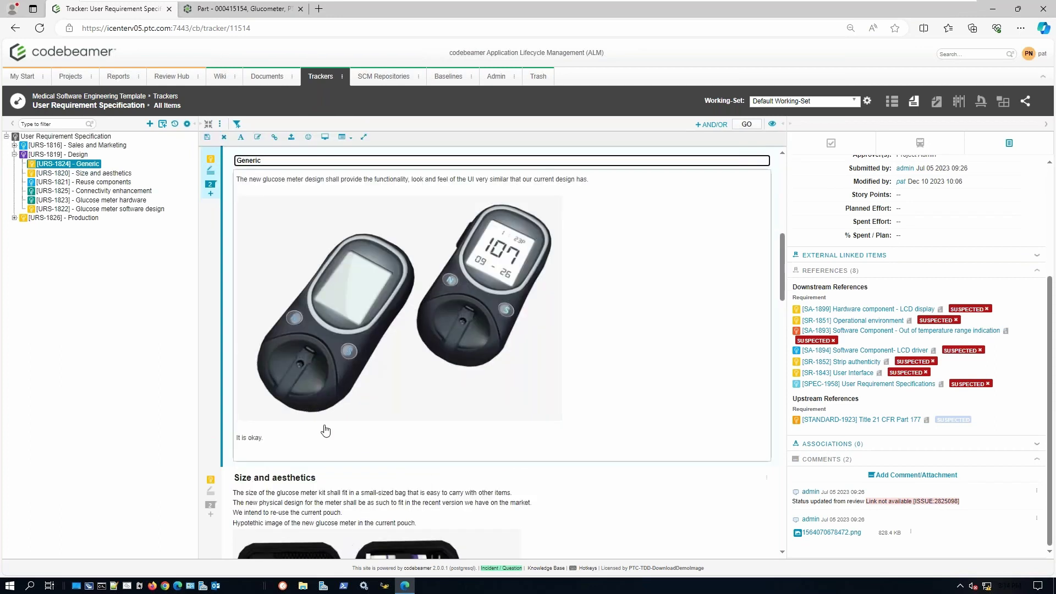
{"action": "left_click_drag", "start_coordinate": [298, 436], "coordinate": [236, 430]}
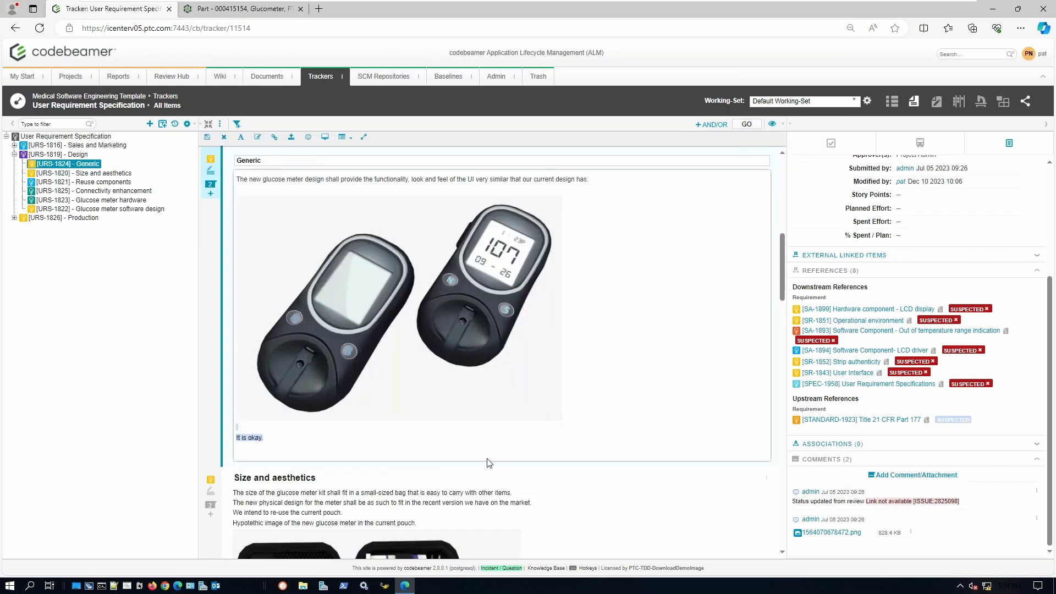
{"action": "key", "text": "BackSpace"}
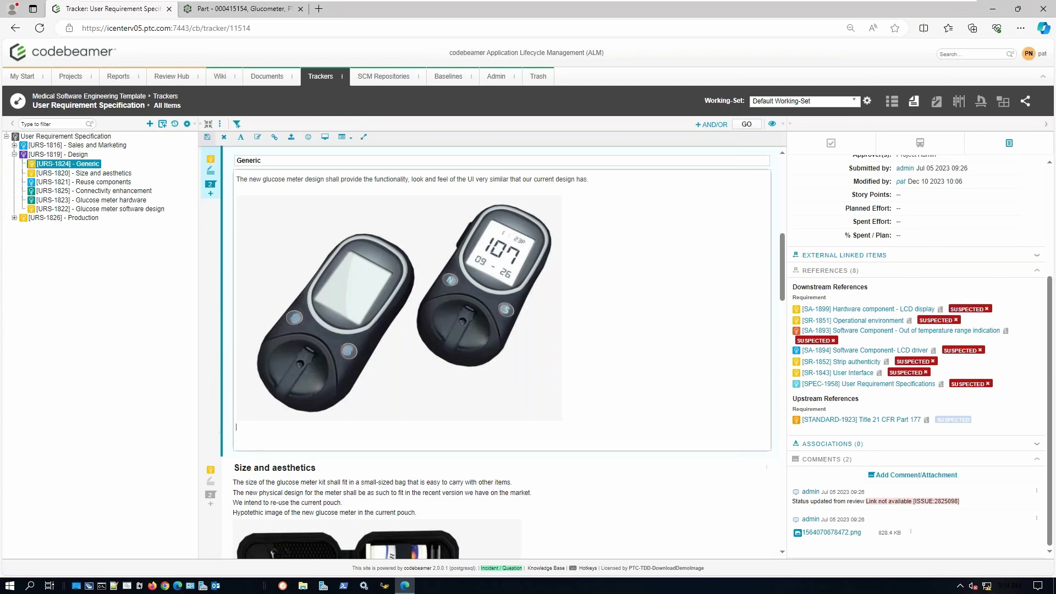
{"action": "key", "text": "ctrl+s"}
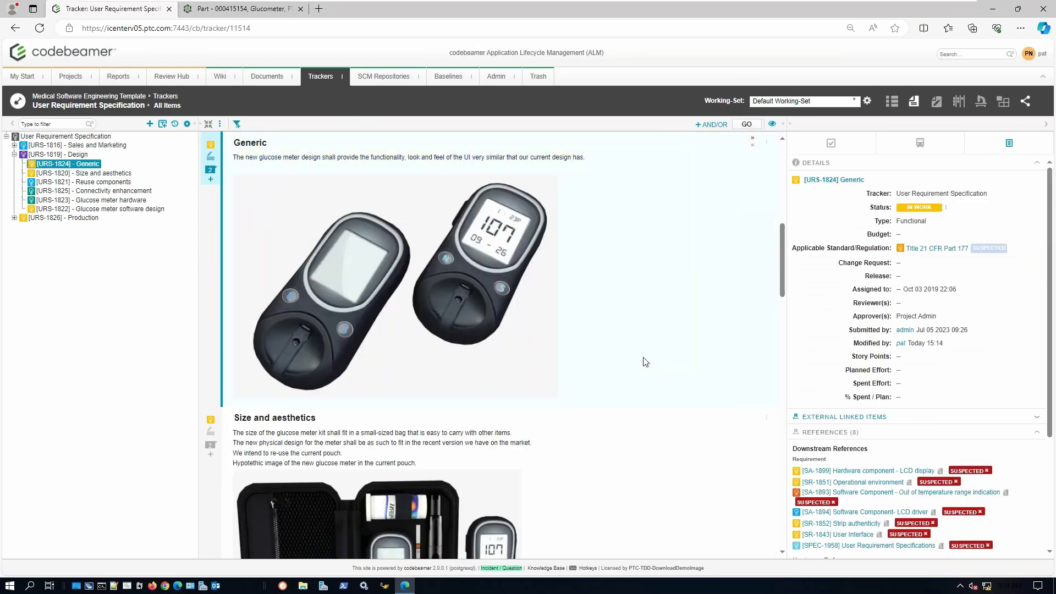
{"action": "scroll", "coordinate": [645, 361], "scroll_direction": "up", "scroll_amount": 1}
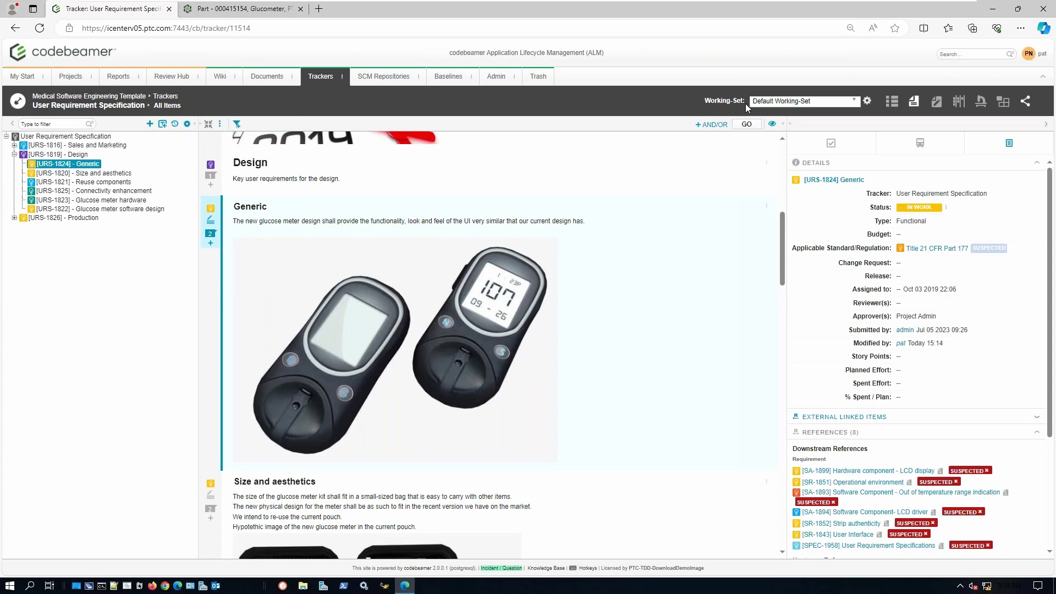
- Switch to the Variant A working set and open Generic's 'Updated on Default Working-Set' badge
{"action": "left_click", "coordinate": [856, 104]}
{"action": "left_click", "coordinate": [760, 140]}
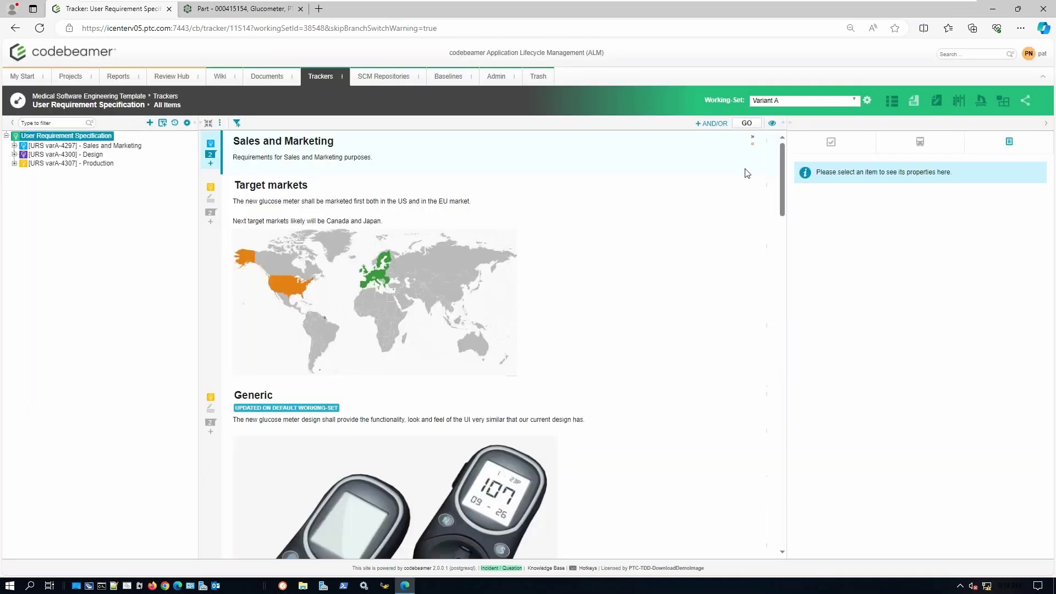
{"action": "scroll", "coordinate": [600, 288], "scroll_direction": "down", "scroll_amount": 2}
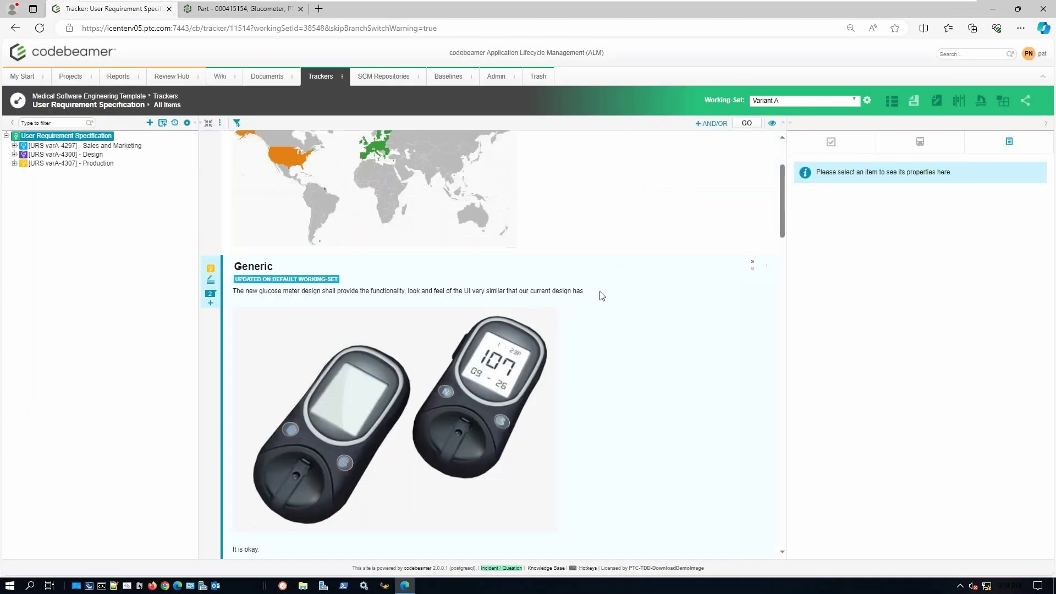
{"action": "scroll", "coordinate": [613, 302], "scroll_direction": "down", "scroll_amount": 1}
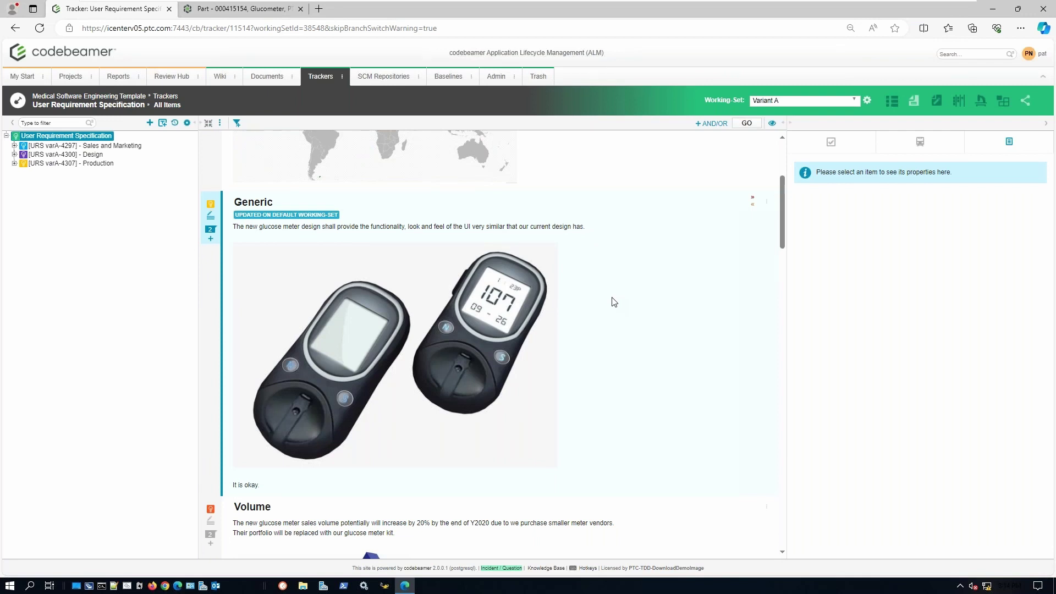
{"action": "left_click", "coordinate": [294, 216]}
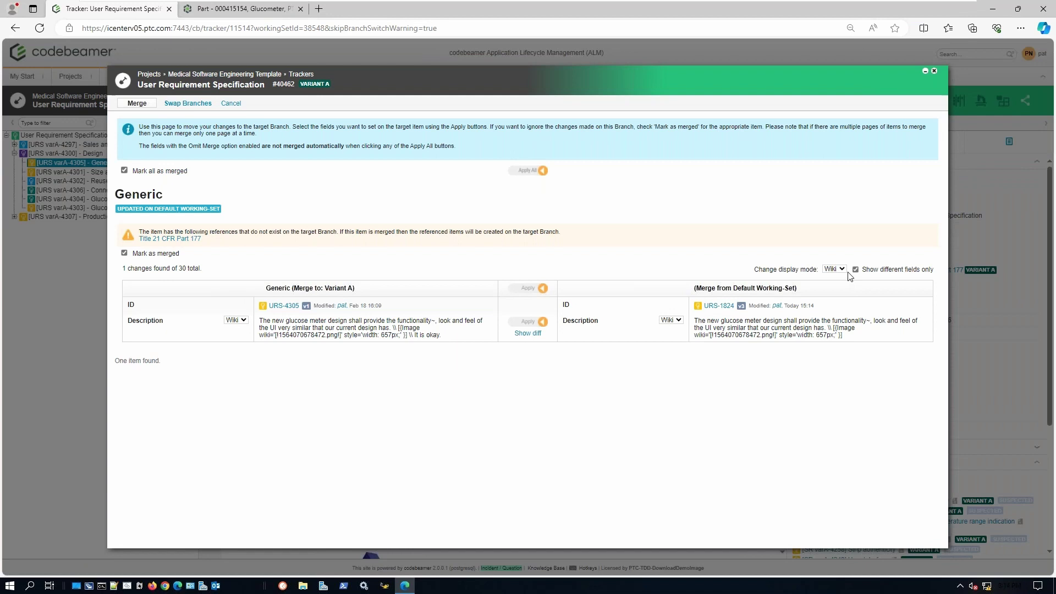
- Show the comparison in Html mode and merge Generic's default-set change into Variant A
{"action": "left_click", "coordinate": [834, 269]}
{"action": "left_click", "coordinate": [837, 286]}
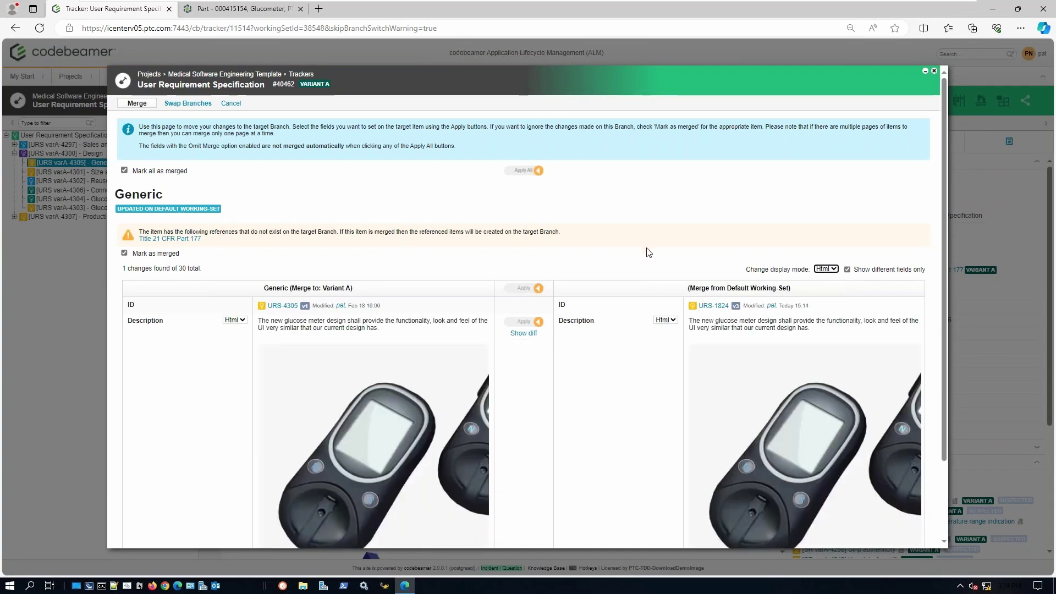
{"action": "scroll", "coordinate": [636, 272], "scroll_direction": "down", "scroll_amount": 2}
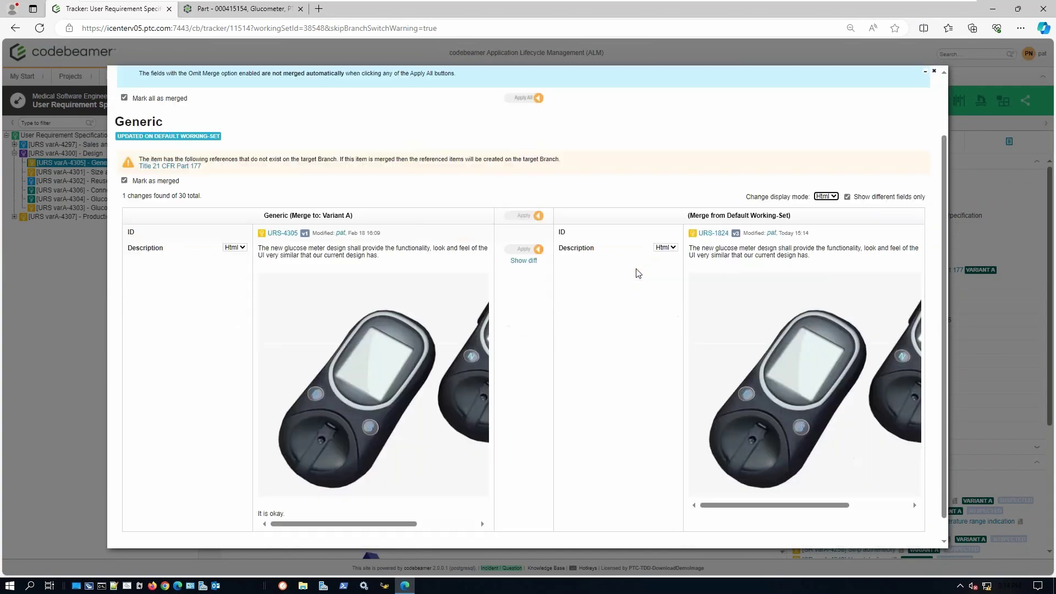
{"action": "scroll", "coordinate": [517, 149], "scroll_direction": "up", "scroll_amount": 2}
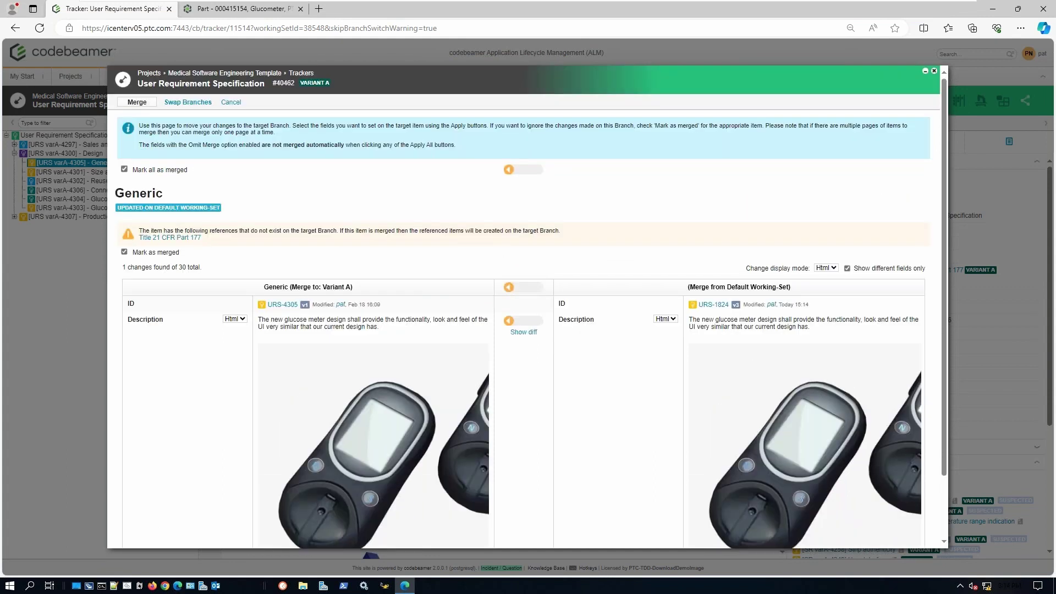
{"action": "left_click", "coordinate": [134, 104]}
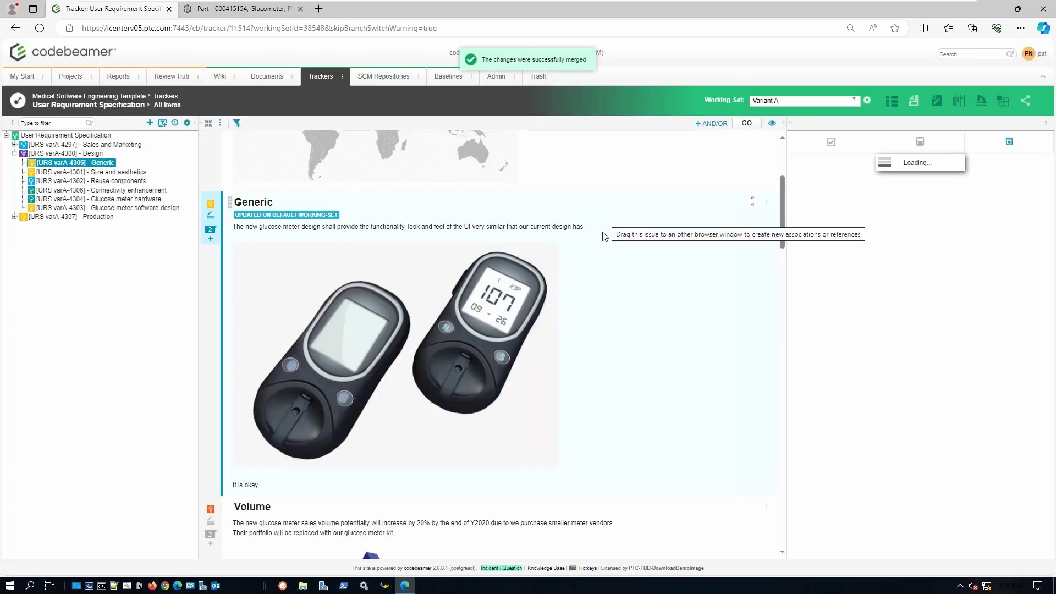
- Return to the Default Working-Set and bring up the context menu for Generic
{"action": "left_click", "coordinate": [855, 100]}
{"action": "left_click", "coordinate": [770, 130]}
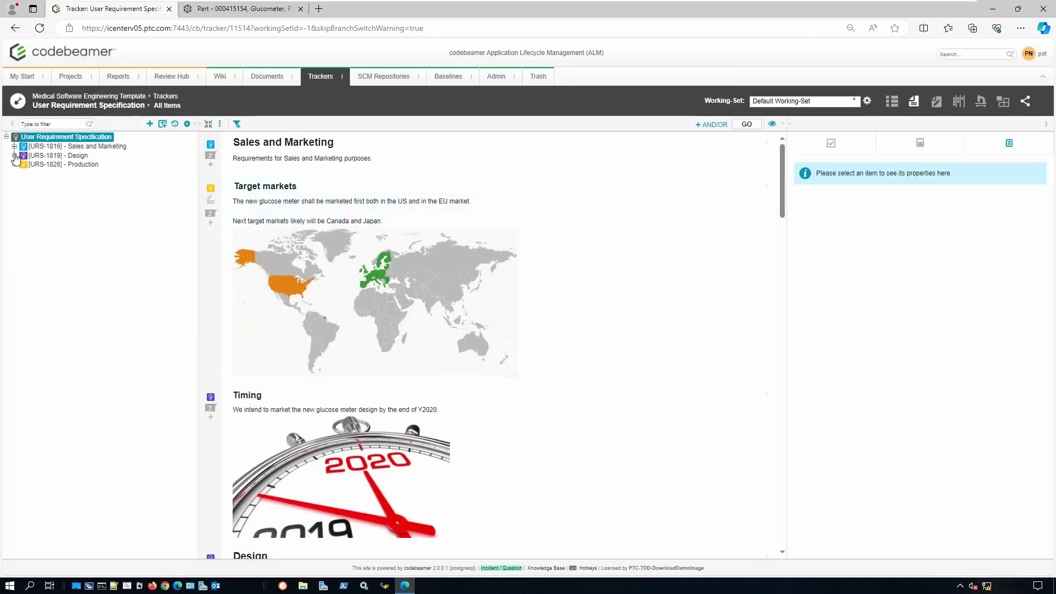
{"action": "left_click", "coordinate": [15, 156]}
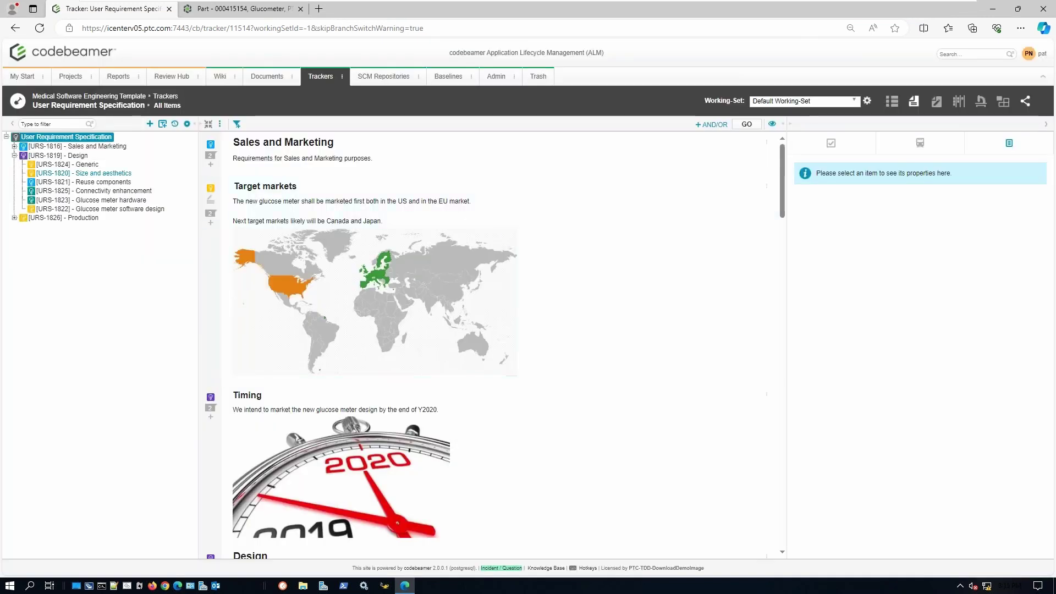
{"action": "left_click", "coordinate": [88, 165]}
{"action": "right_click", "coordinate": [88, 165]}
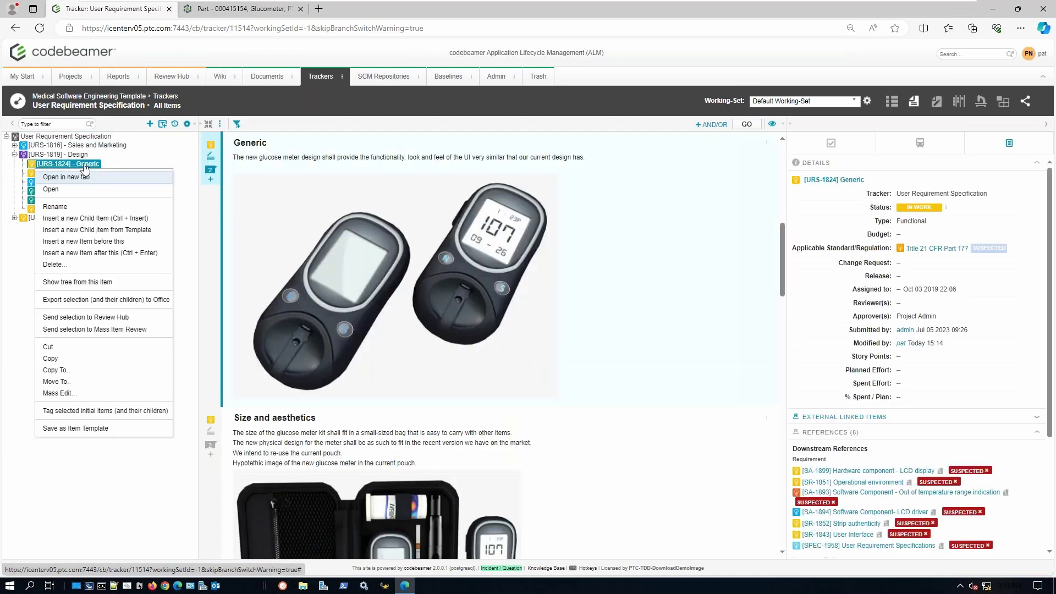
- Insert requirement 'Material' after Generic, described 'The new design shall use lightweight materials', and save
{"action": "left_click", "coordinate": [123, 253]}
{"action": "scroll", "coordinate": [323, 234], "scroll_direction": "up", "scroll_amount": 1}
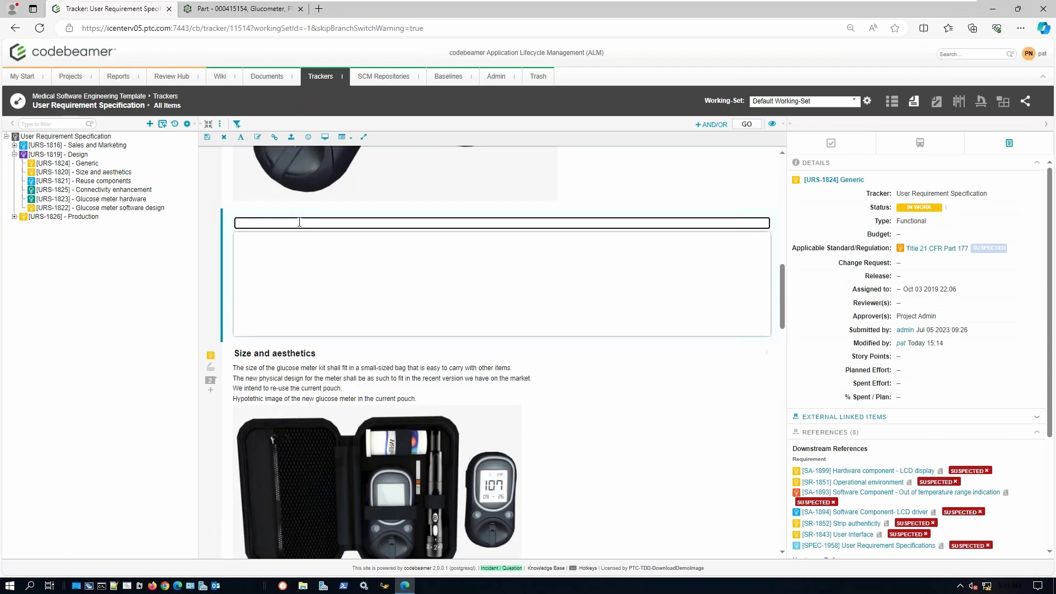
{"action": "type", "text": "Material"}
{"action": "key", "text": "Tab"}
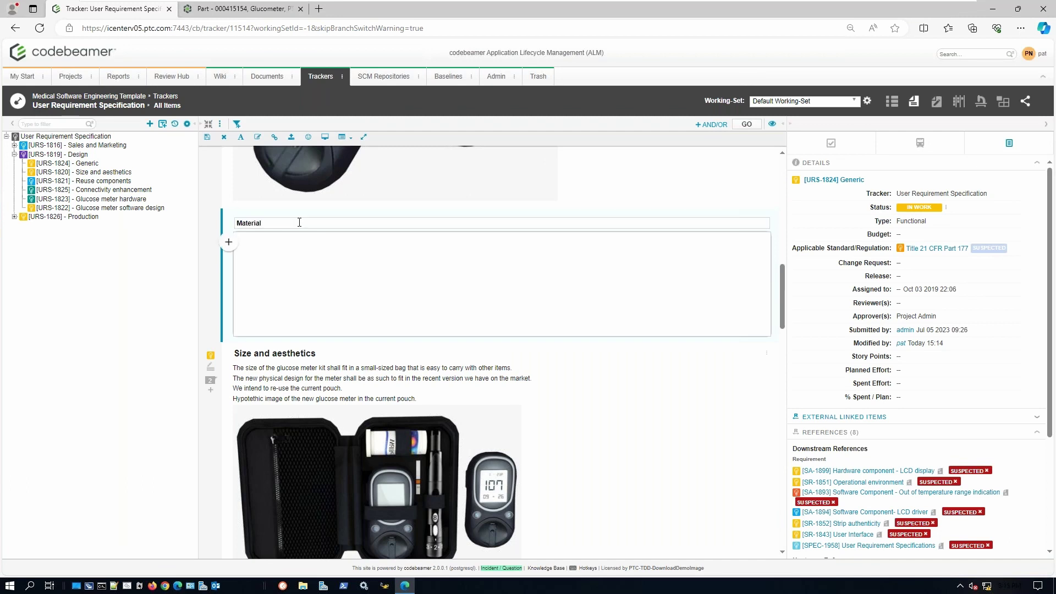
{"action": "type", "text": "The"}
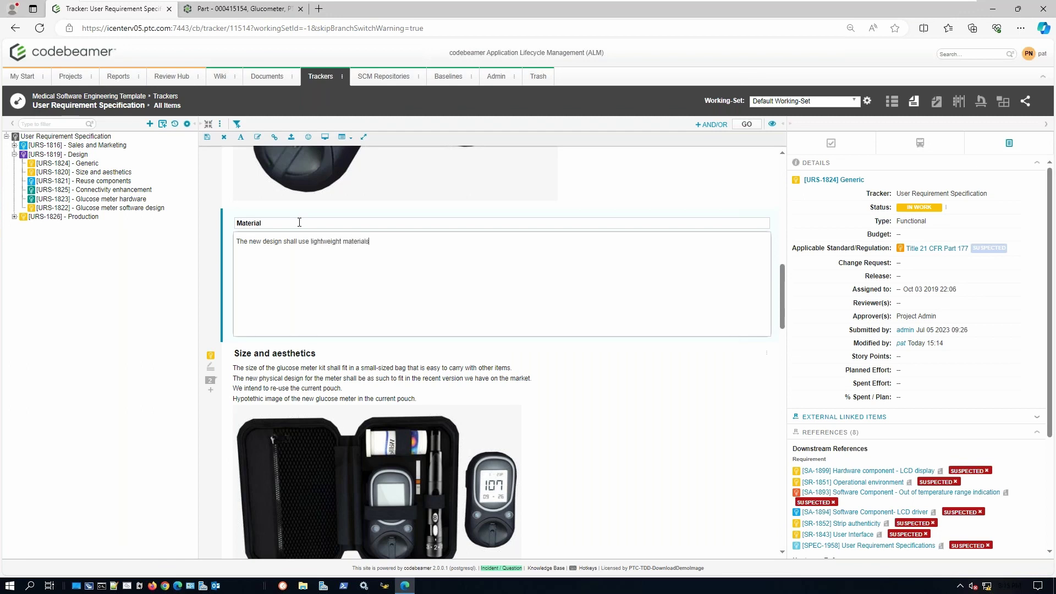
{"action": "left_click", "coordinate": [208, 142]}
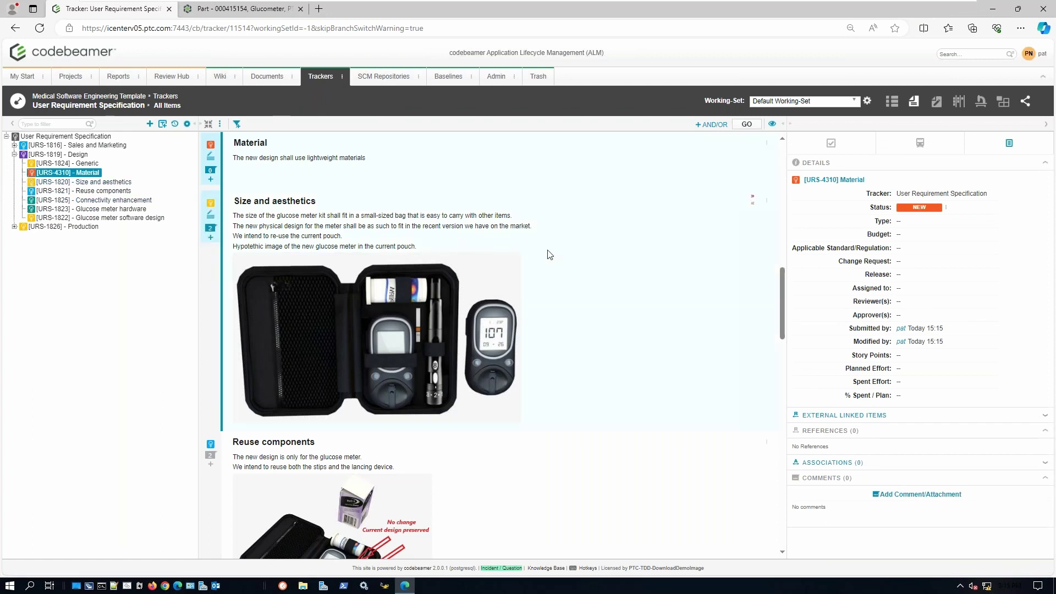
- Set Material's Applicable Standard/Regulation to STANDARD-1942 EMA/410/01 rev3 and save
{"action": "scroll", "coordinate": [568, 252], "scroll_direction": "up", "scroll_amount": 1}
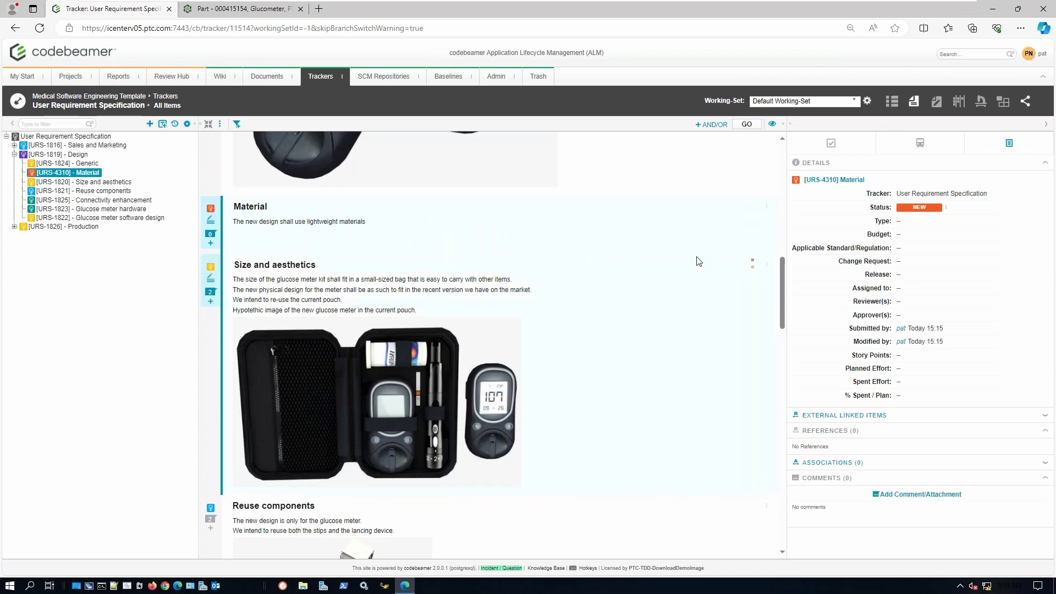
{"action": "left_click", "coordinate": [989, 252]}
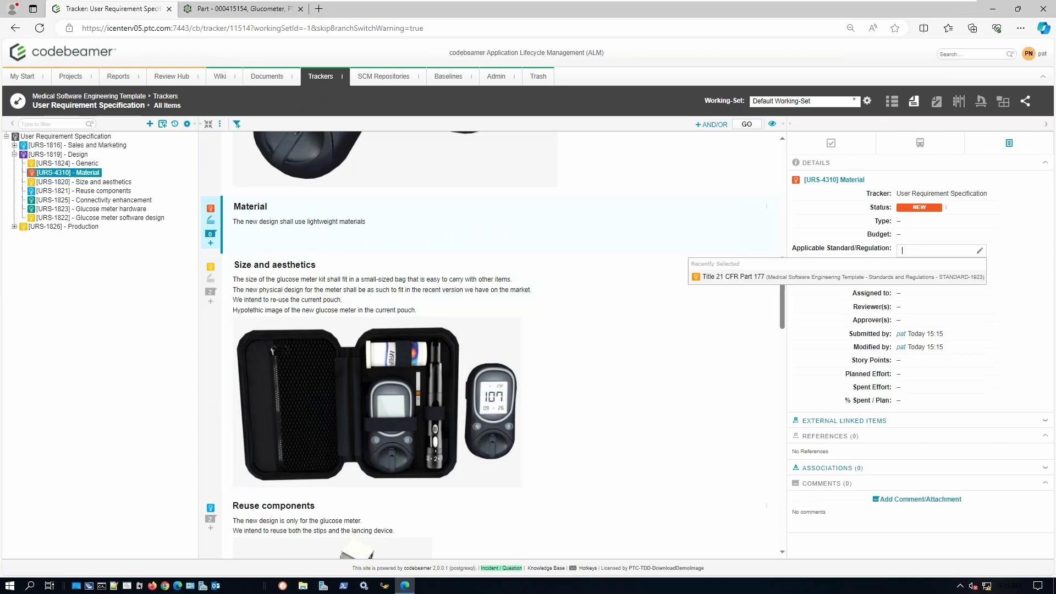
{"action": "left_click", "coordinate": [980, 251]}
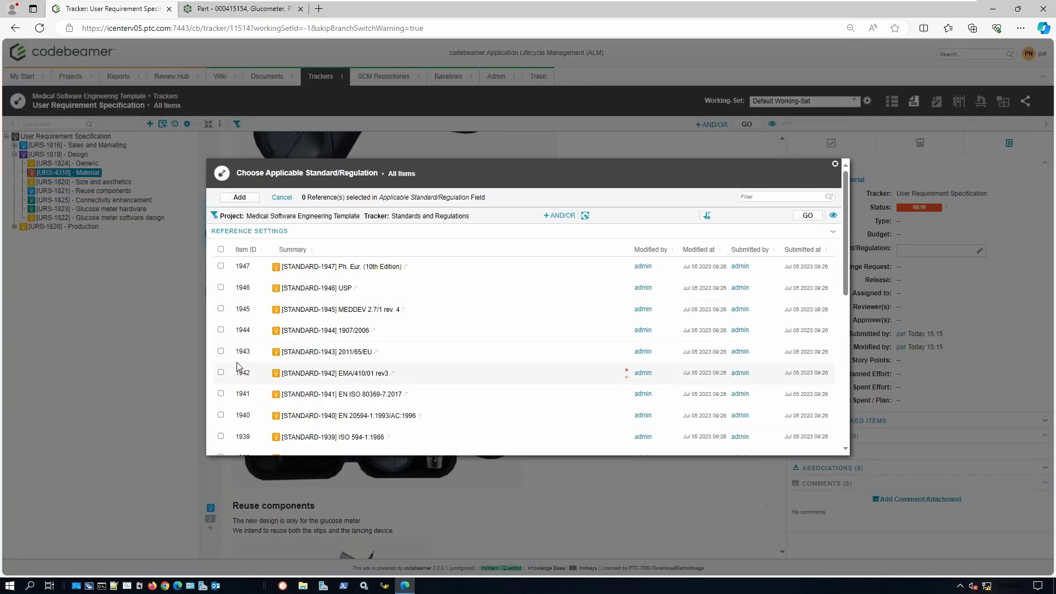
{"action": "left_click", "coordinate": [221, 351]}
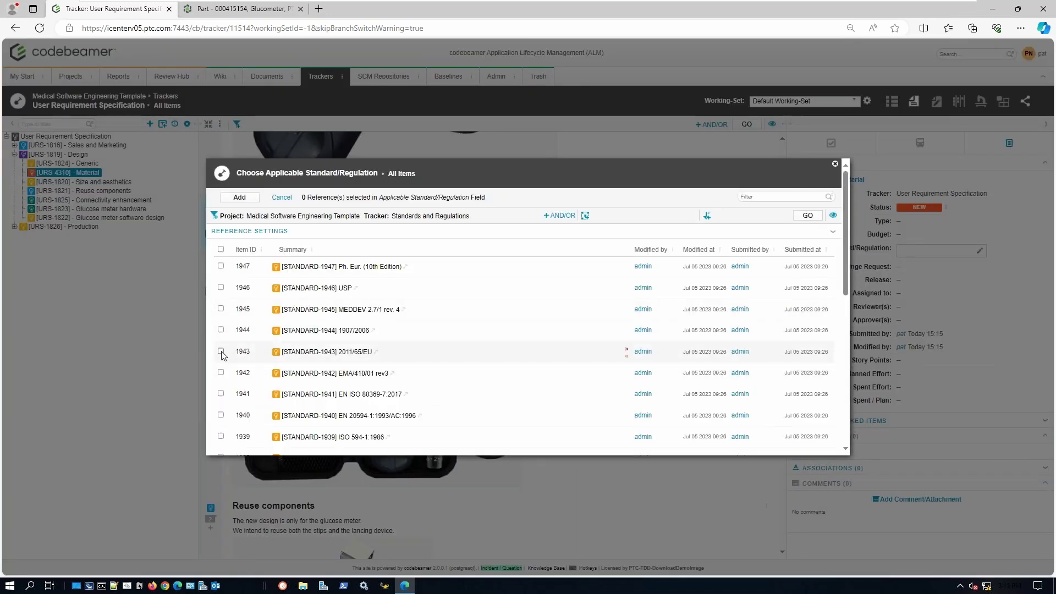
{"action": "left_click", "coordinate": [221, 351]}
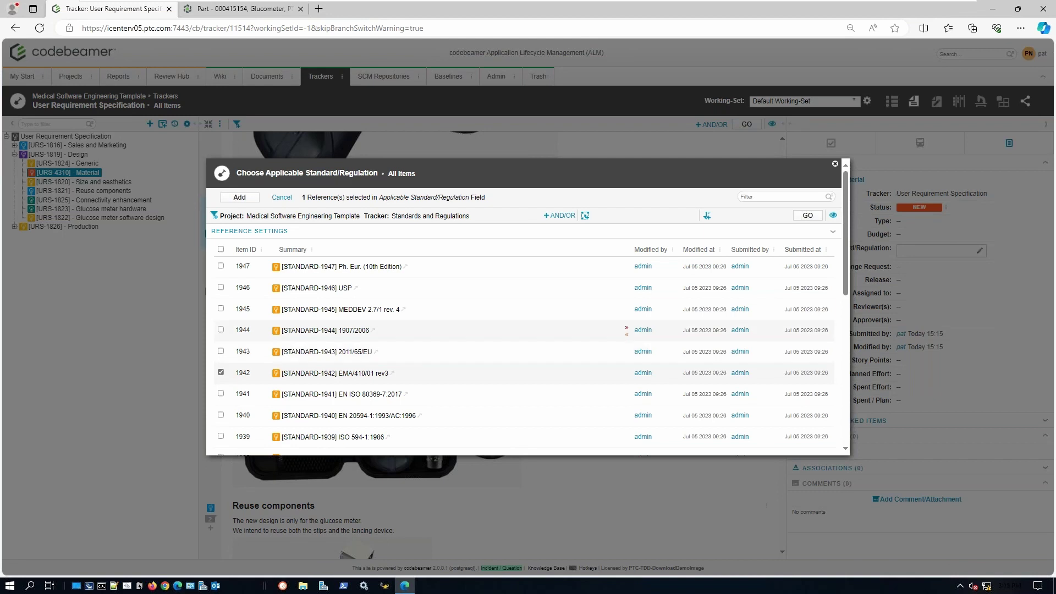
{"action": "left_click", "coordinate": [242, 197]}
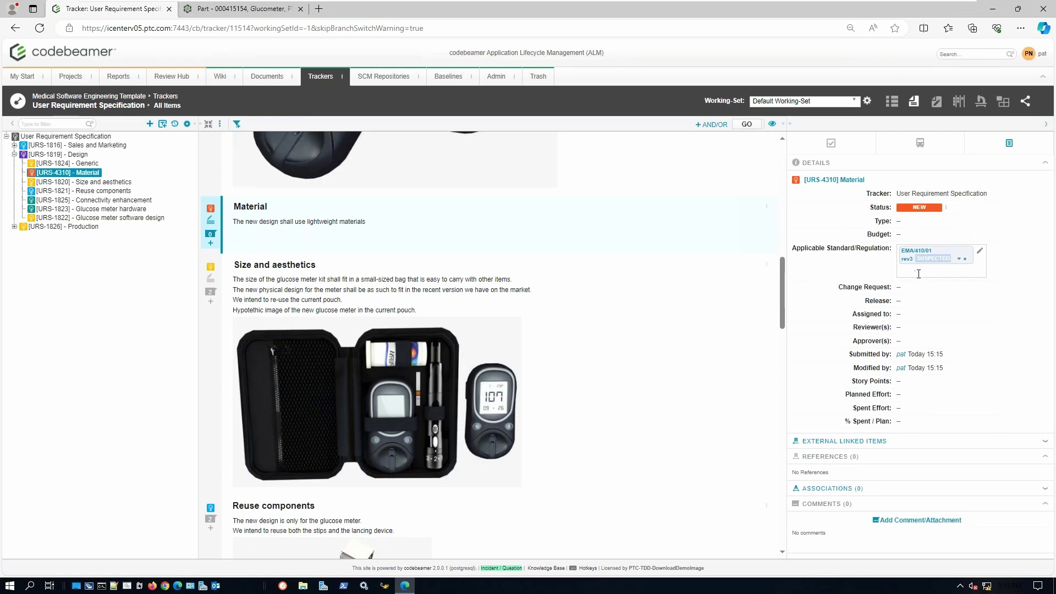
{"action": "left_click", "coordinate": [816, 307]}
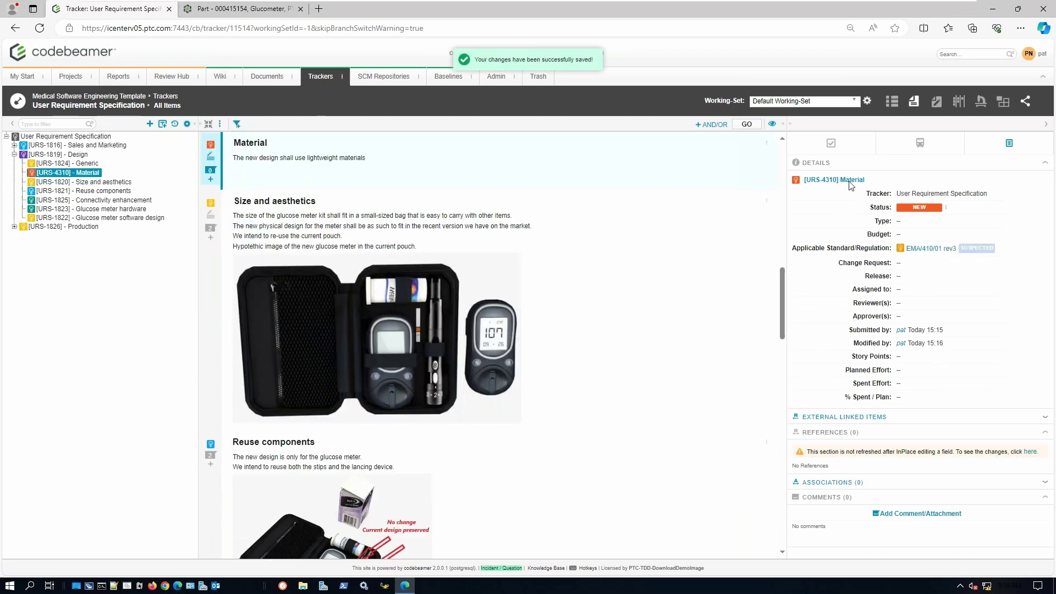
- Drag SR-1845 Physical appearance onto Material as a downstream reference, then switch to Windchill's Glucometer part
{"action": "left_click", "coordinate": [831, 143]}
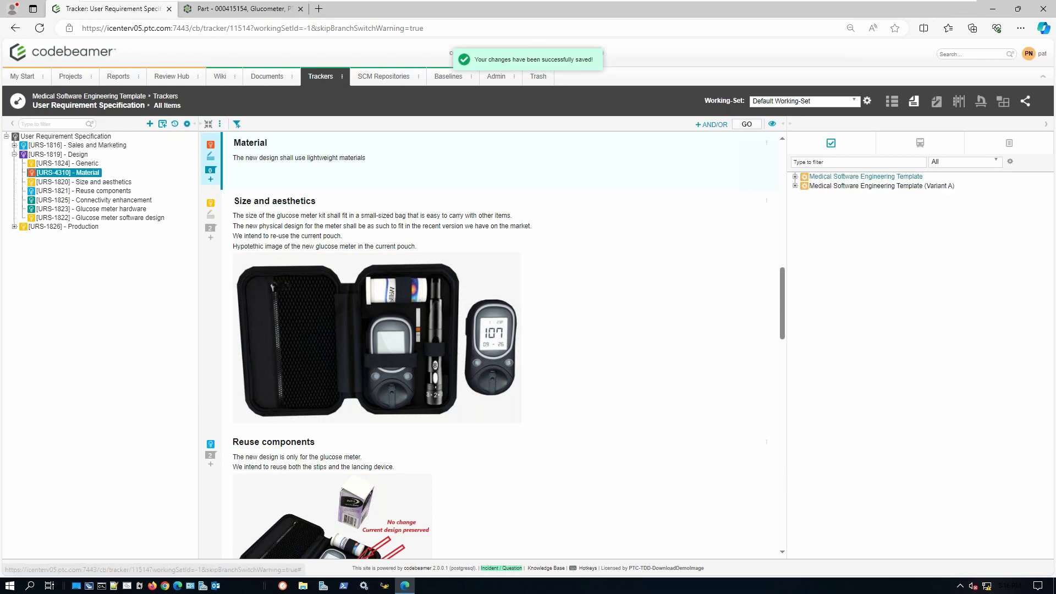
{"action": "left_click", "coordinate": [795, 177]}
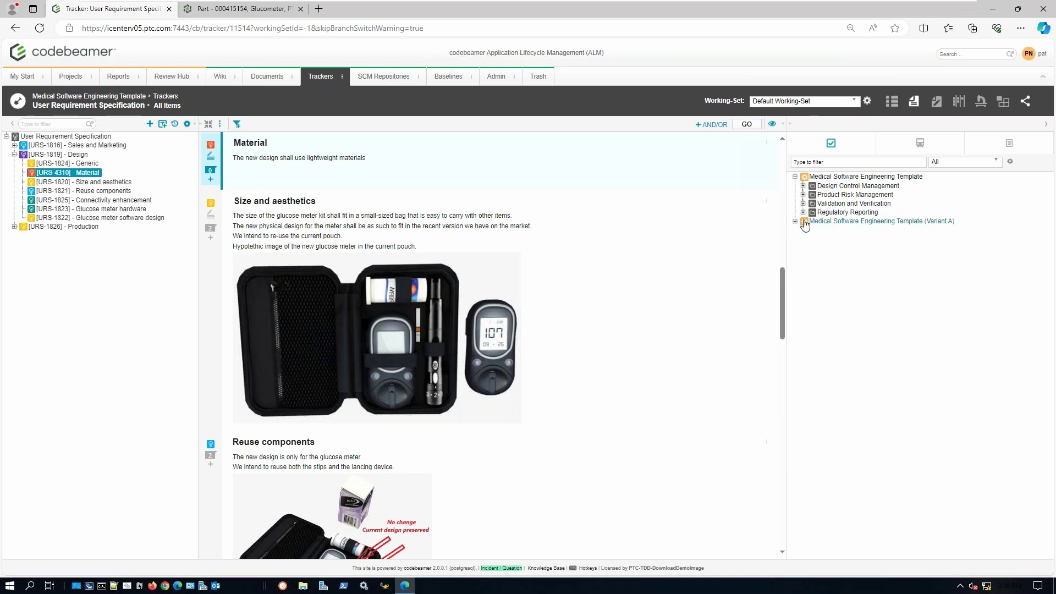
{"action": "left_click", "coordinate": [803, 186]}
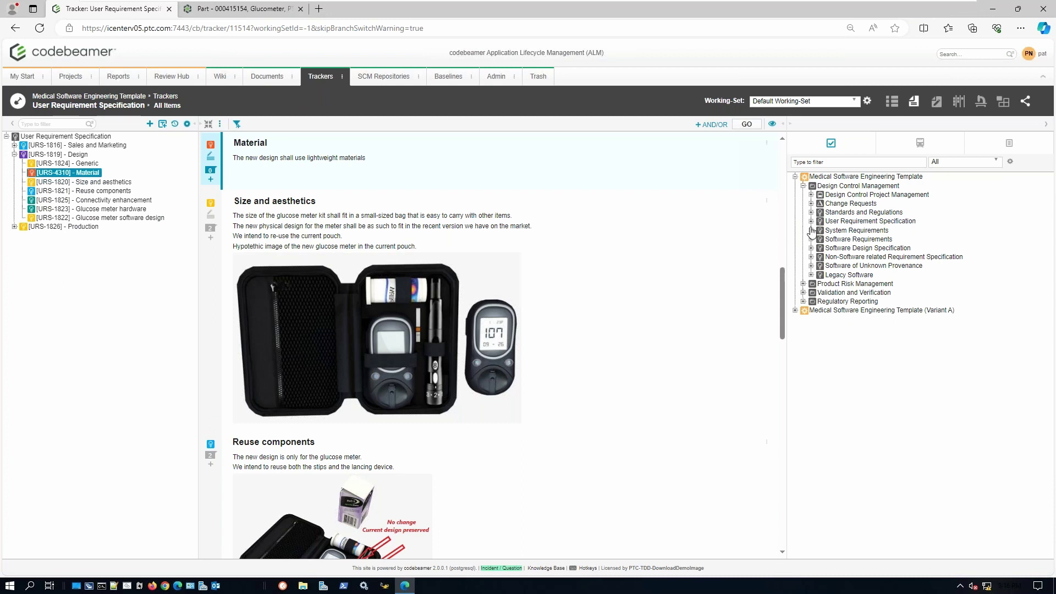
{"action": "left_click", "coordinate": [811, 230]}
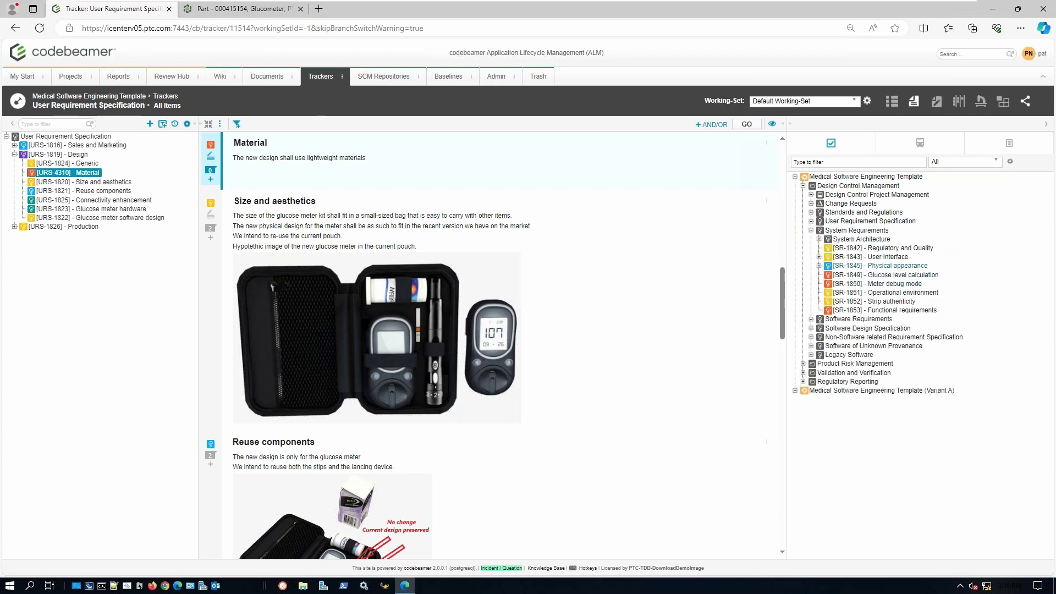
{"action": "left_click_drag", "start_coordinate": [897, 268], "coordinate": [266, 225]}
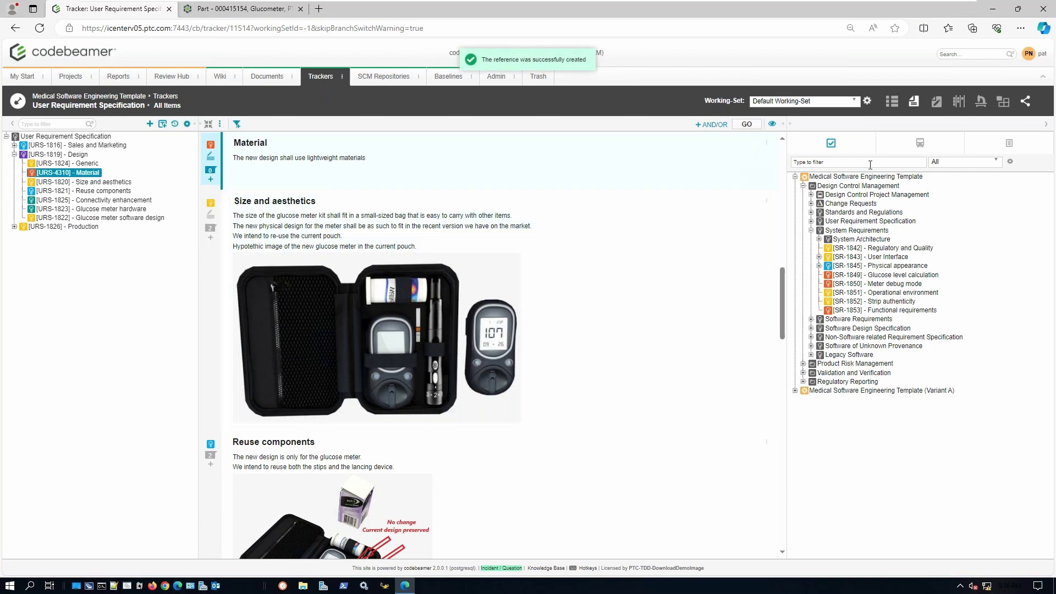
{"action": "left_click", "coordinate": [1009, 143]}
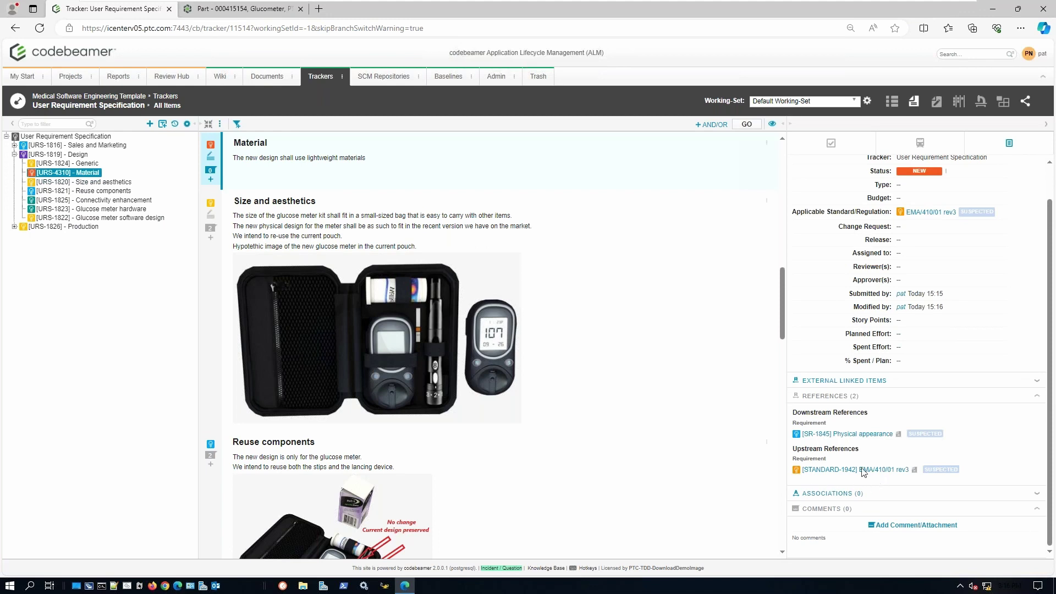
{"action": "scroll", "coordinate": [691, 395], "scroll_direction": "up", "scroll_amount": 1}
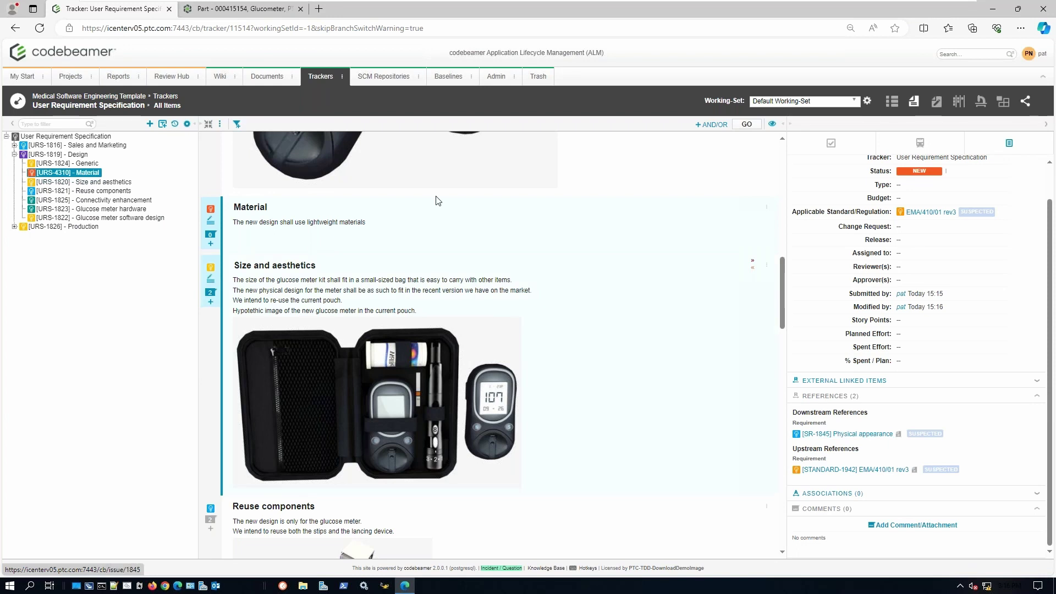
{"action": "left_click", "coordinate": [250, 12]}
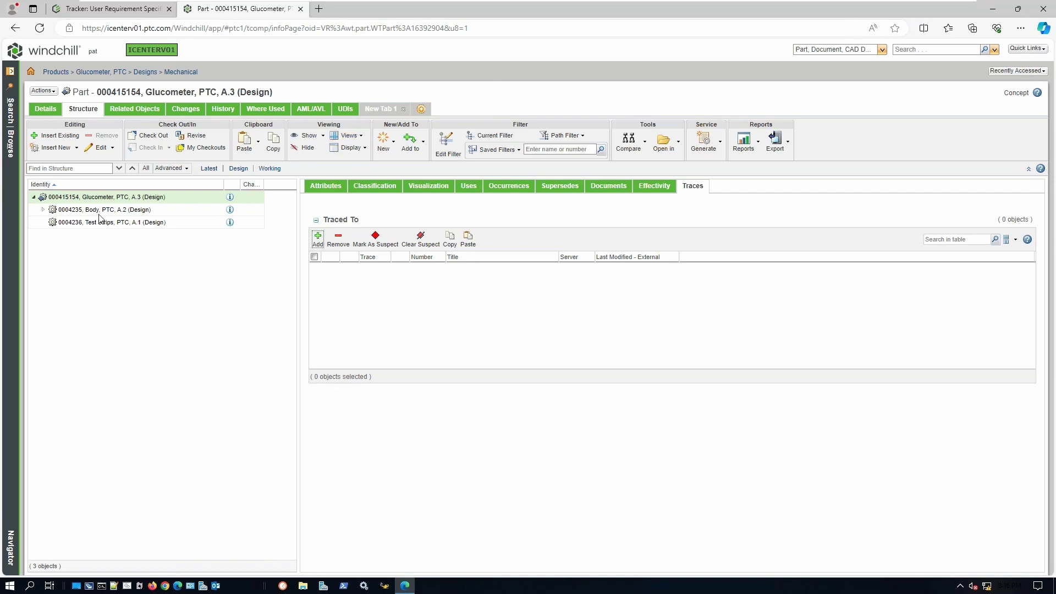
- Start a trace on the Body part with server Codebeamer and trace type Satisfy
{"action": "left_click", "coordinate": [132, 209]}
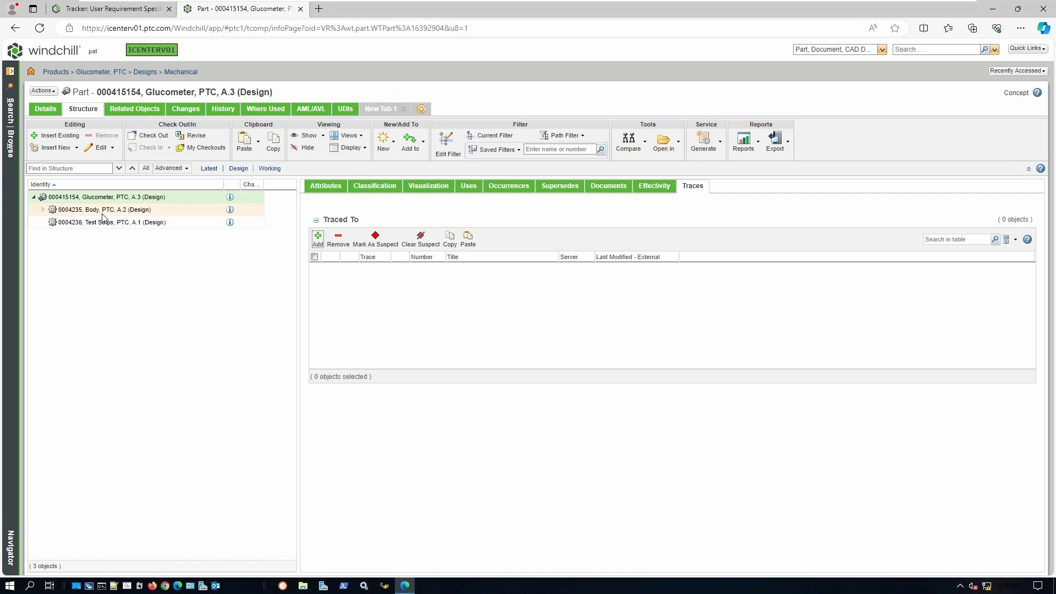
{"action": "left_click", "coordinate": [317, 238]}
{"action": "left_click", "coordinate": [231, 103]}
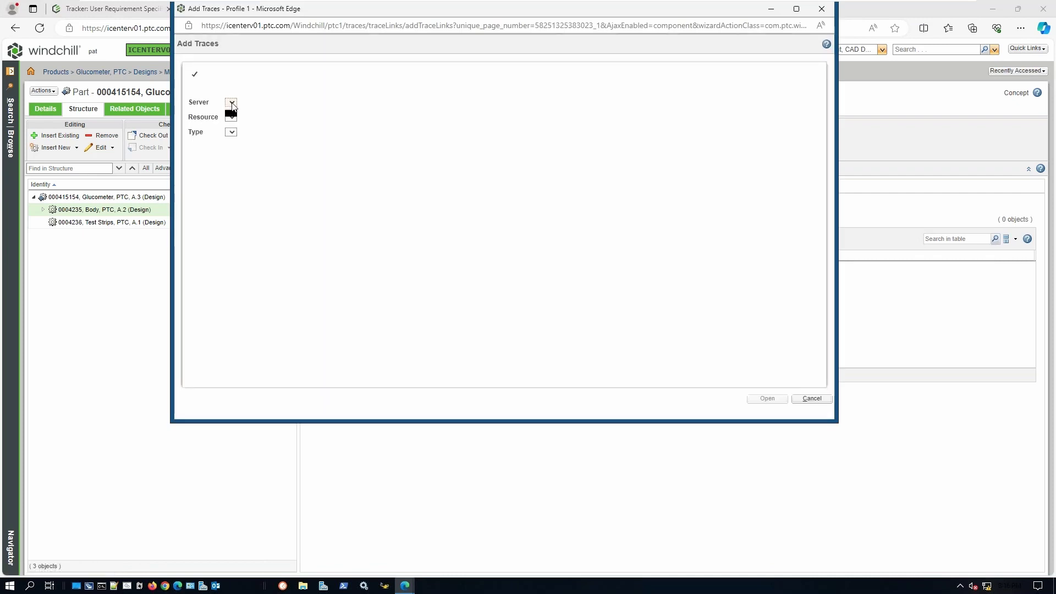
{"action": "left_click", "coordinate": [258, 122]}
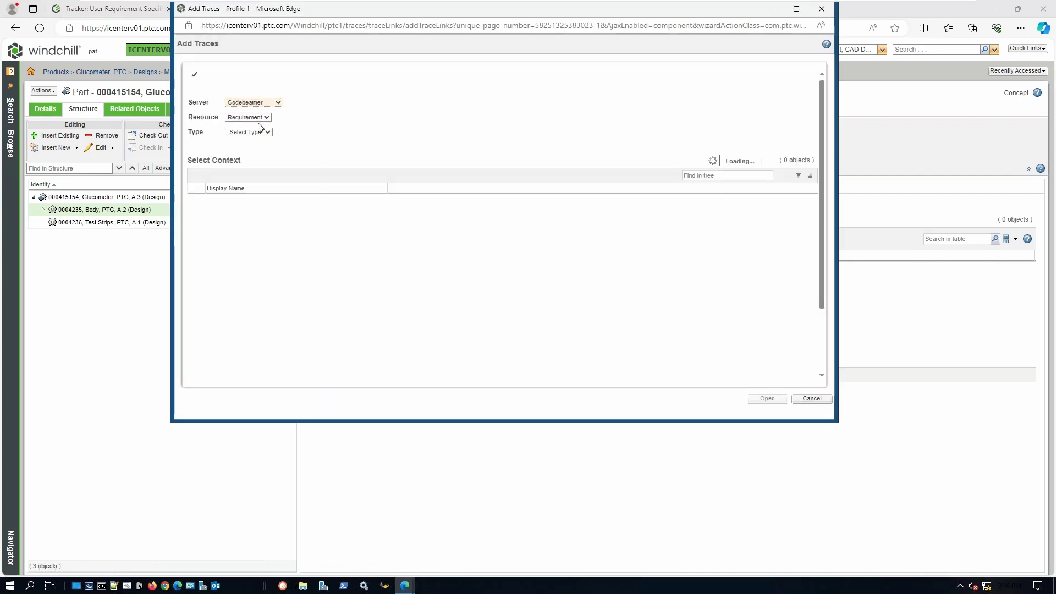
{"action": "left_click", "coordinate": [259, 134]}
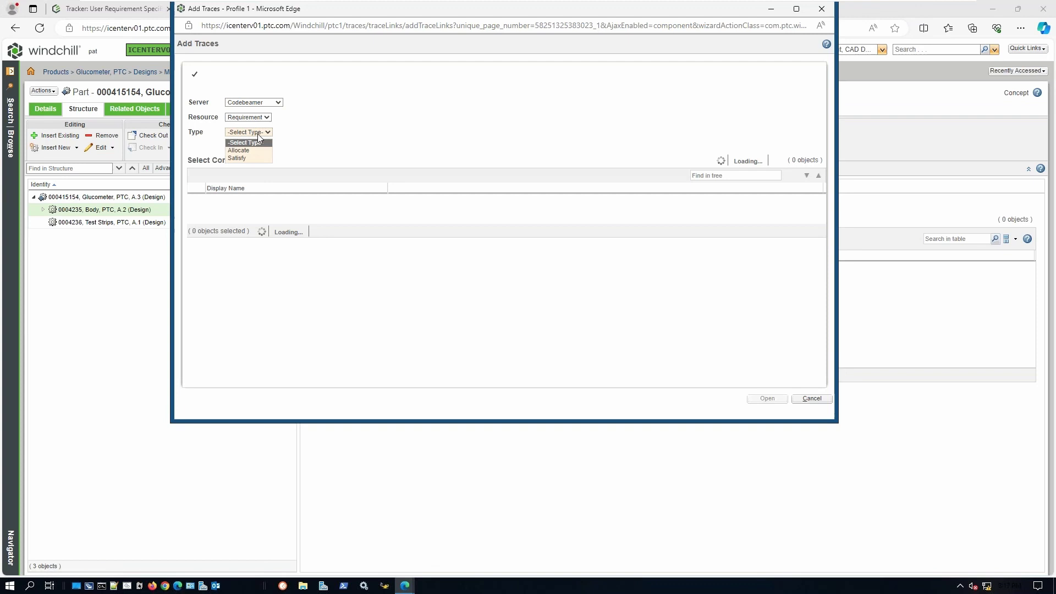
{"action": "left_click", "coordinate": [237, 158]}
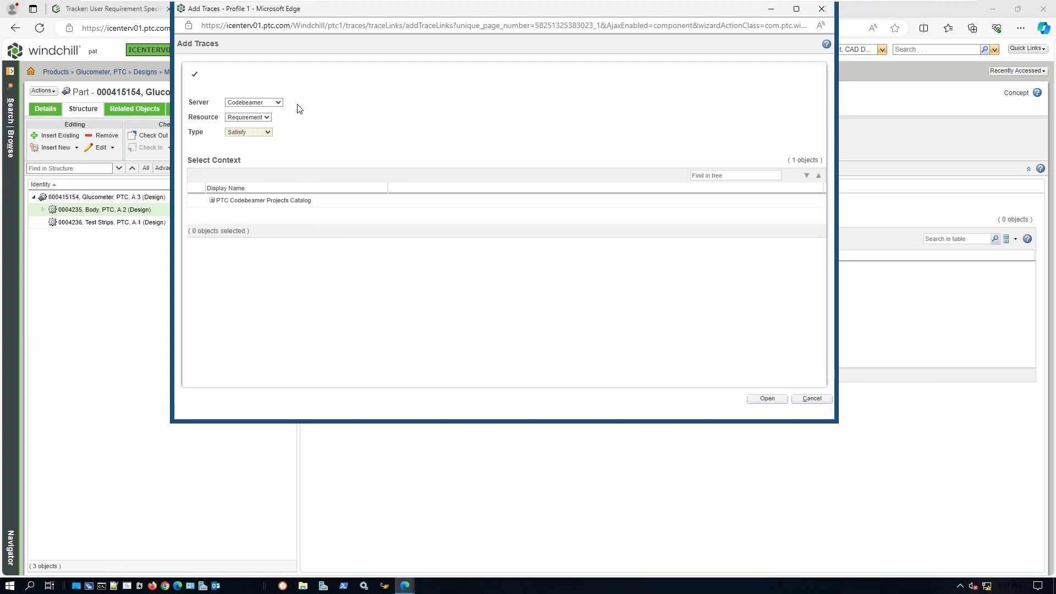
- Choose the Medical Software Engineering Template project from the PTC Codebeamer Projects Catalog to search it
{"action": "left_click", "coordinate": [212, 204]}
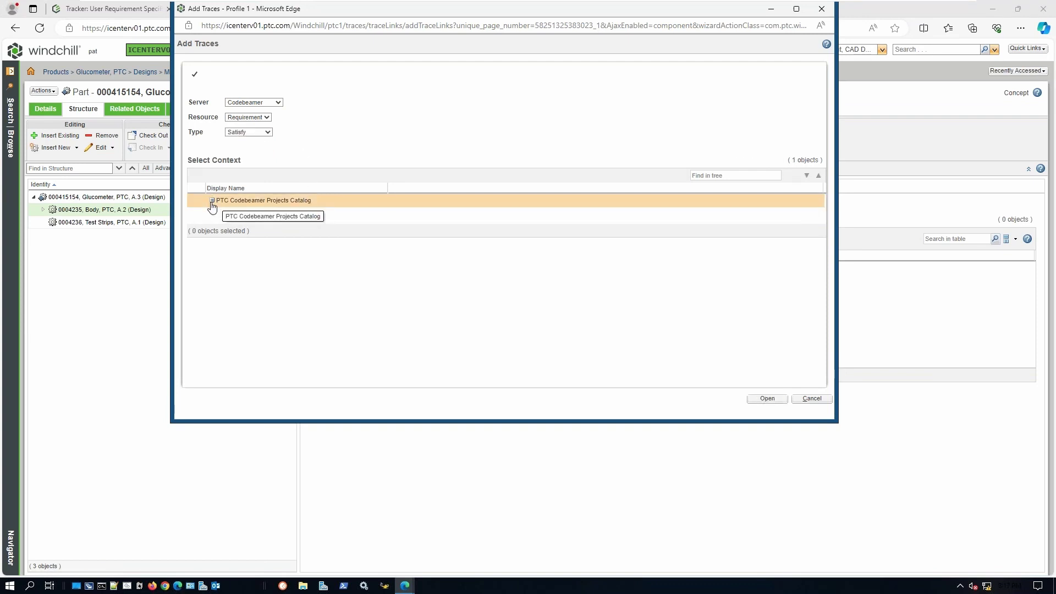
{"action": "left_click", "coordinate": [212, 201]}
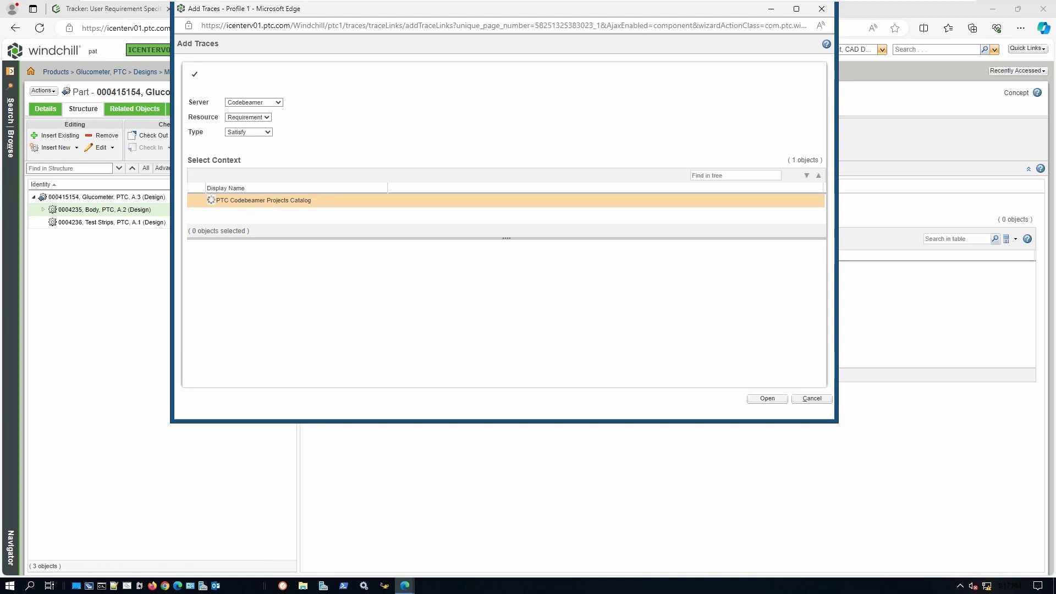
{"action": "scroll", "coordinate": [241, 259], "scroll_direction": "down", "scroll_amount": 2}
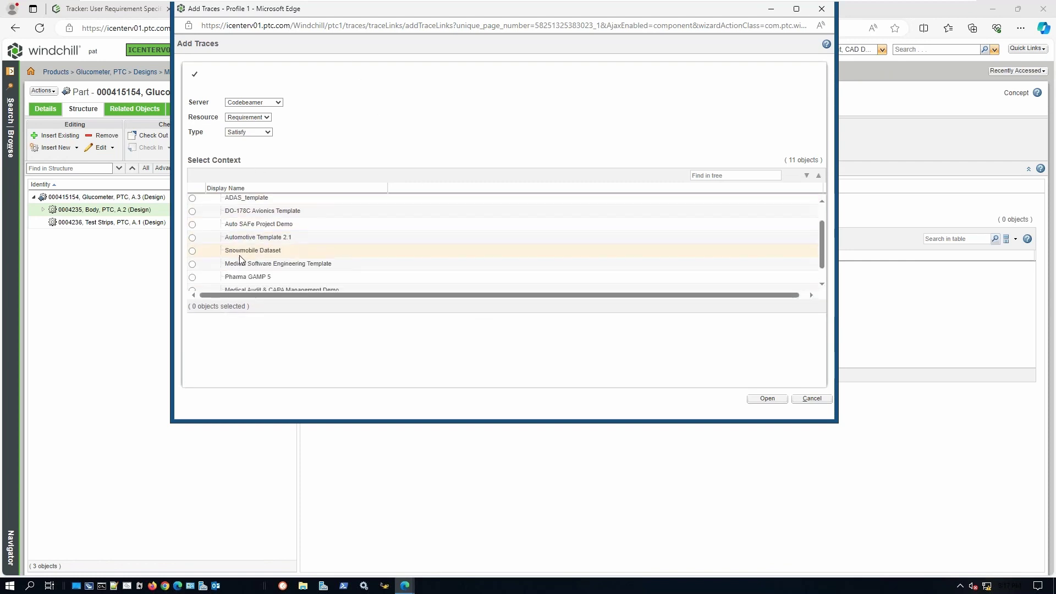
{"action": "scroll", "coordinate": [241, 259], "scroll_direction": "down", "scroll_amount": 1}
{"action": "left_click", "coordinate": [192, 249]}
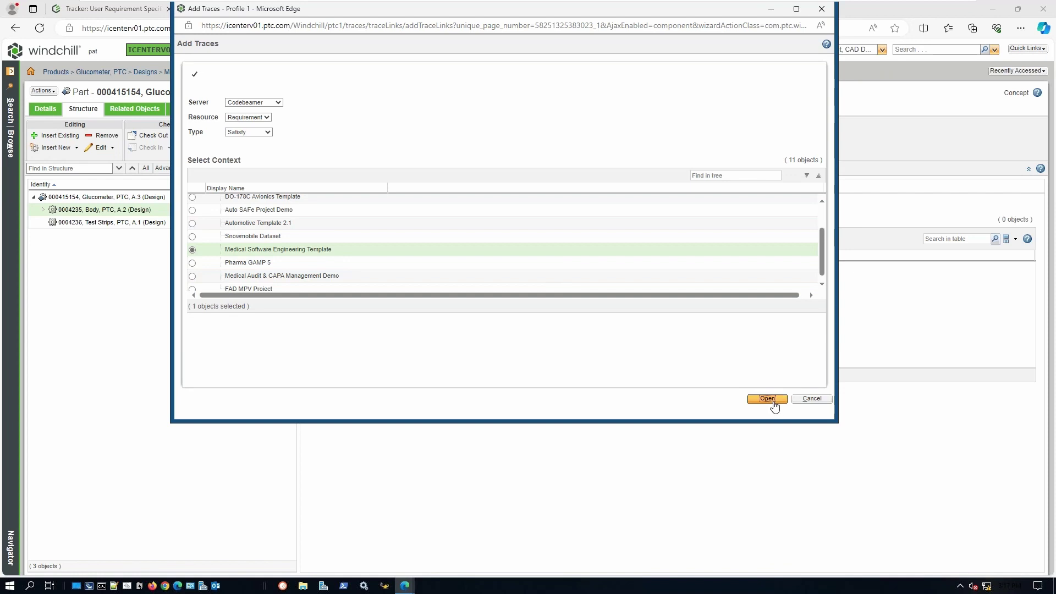
{"action": "left_click", "coordinate": [768, 399]}
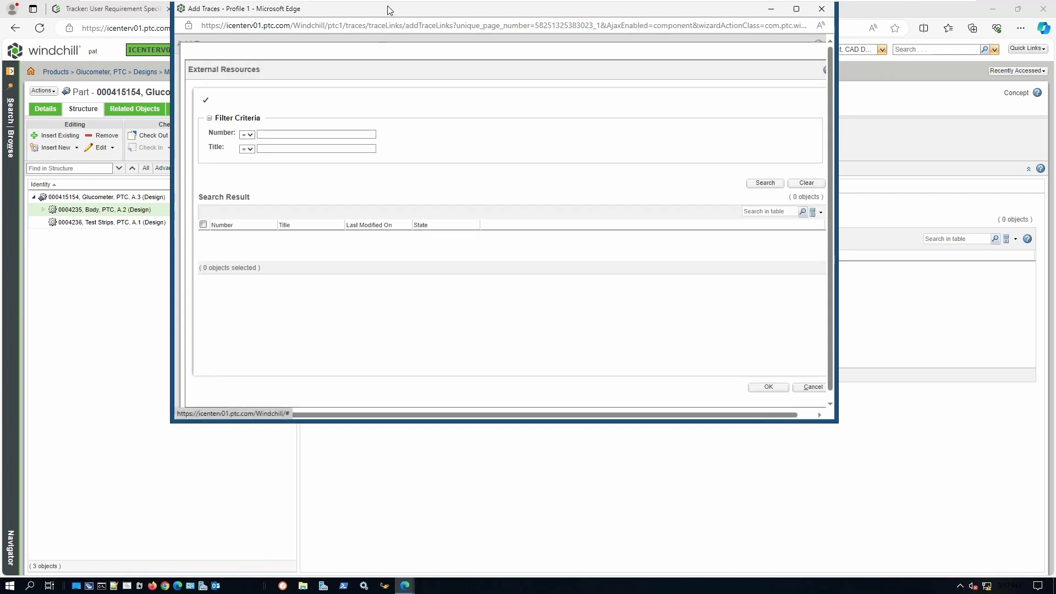
{"action": "left_click_drag", "start_coordinate": [390, 8], "coordinate": [504, 70]}
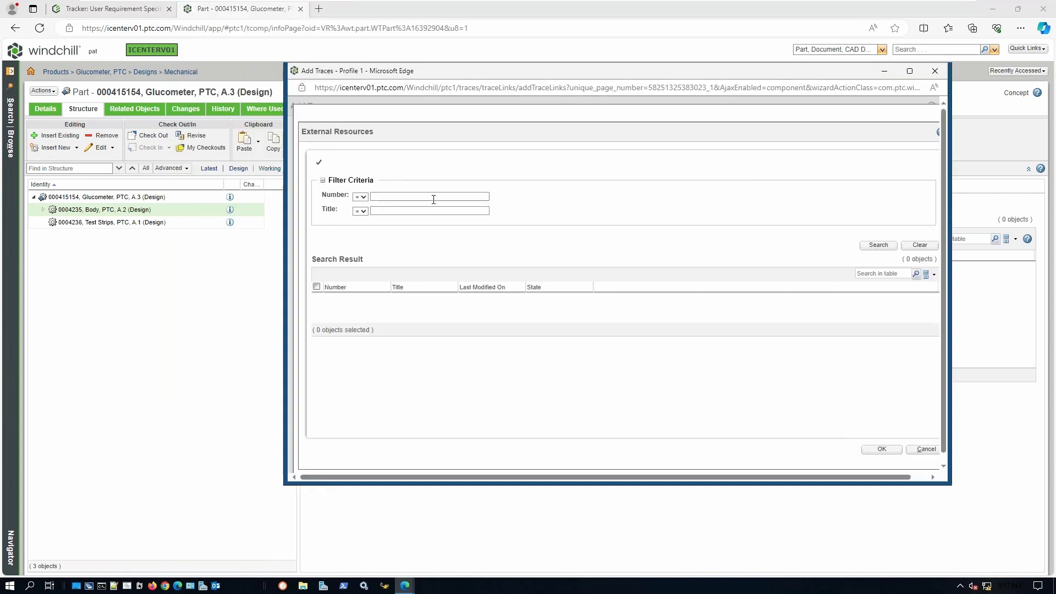
- Find requirement 4310 Material by number, trace Body to it, and open it in codebeamer
{"action": "left_click", "coordinate": [433, 198]}
{"action": "type", "text": "4310"}
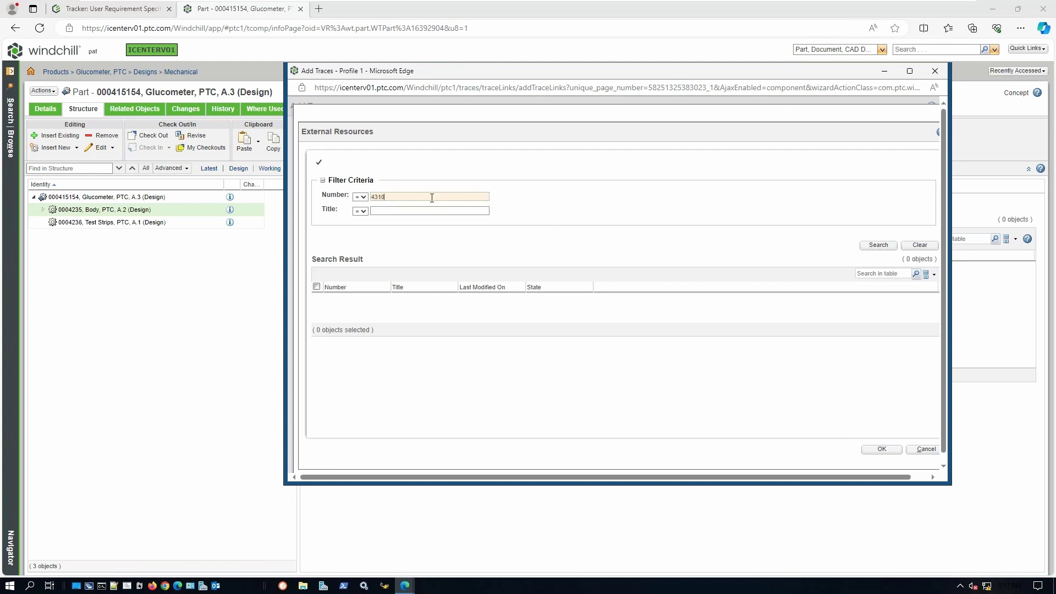
{"action": "left_click", "coordinate": [879, 246]}
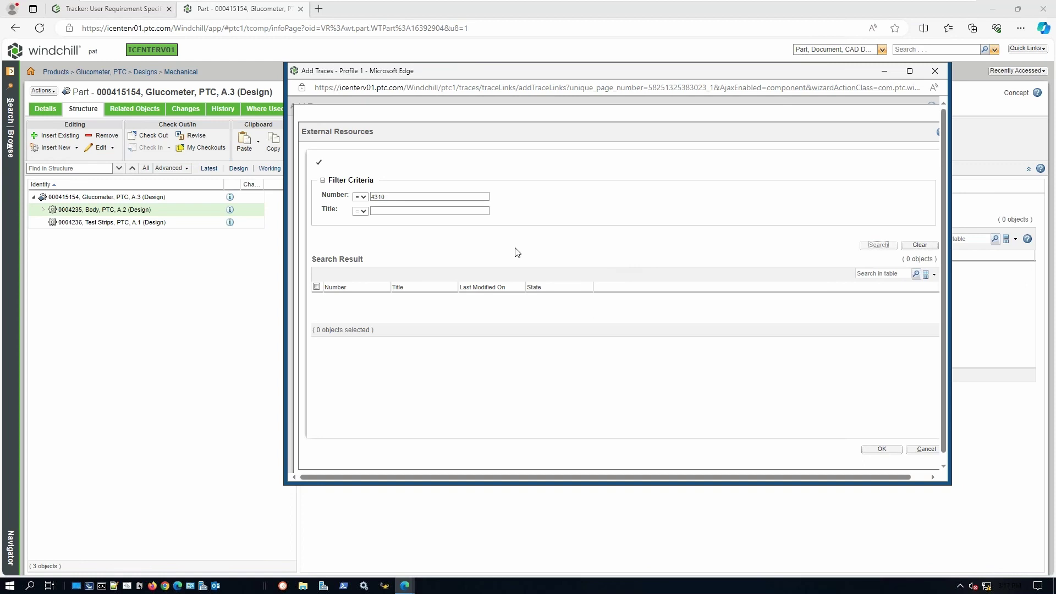
{"action": "left_click", "coordinate": [317, 300]}
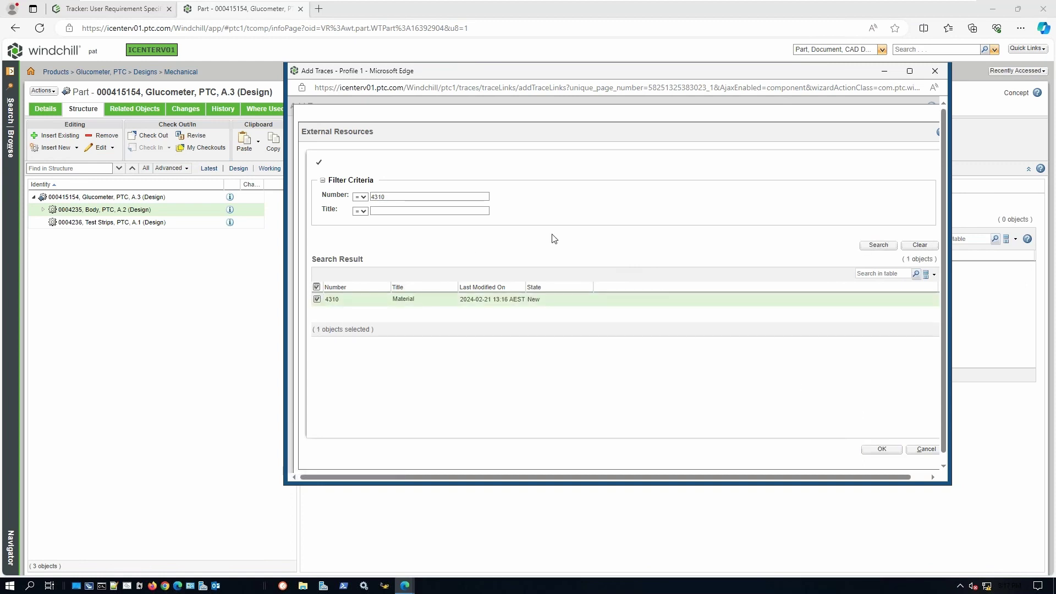
{"action": "left_click", "coordinate": [882, 450]}
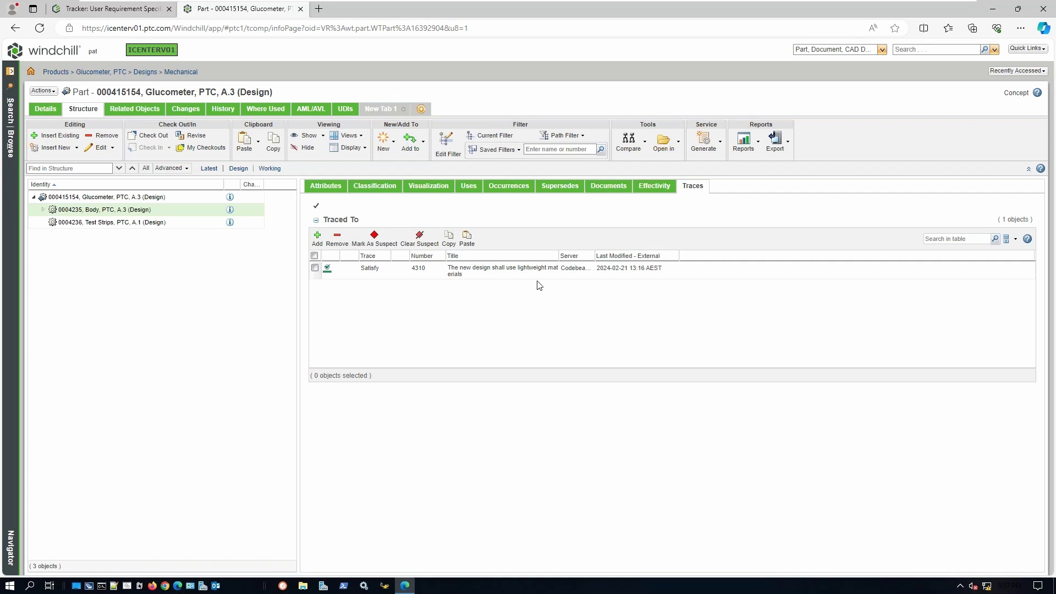
{"action": "left_click", "coordinate": [450, 273]}
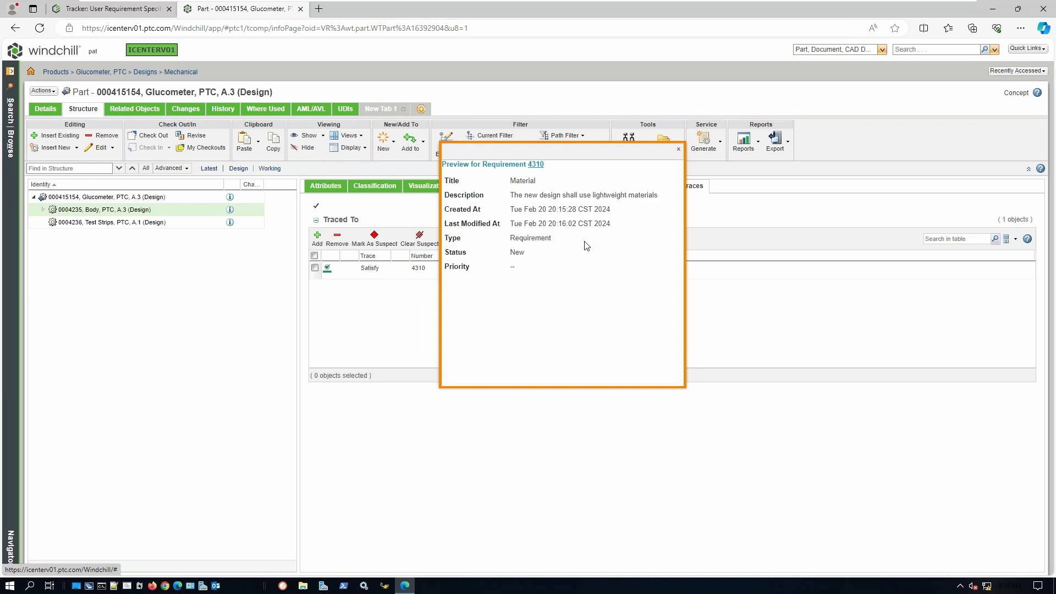
{"action": "left_click", "coordinate": [536, 164]}
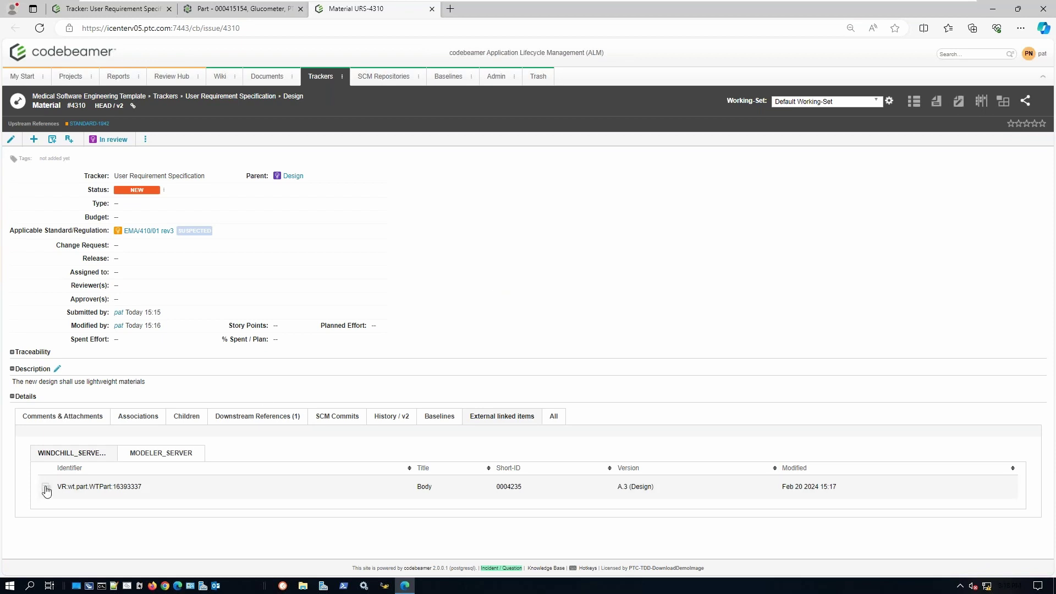
- Preview the linked Body part's details, then close Material URS-4310 and return to the tracker
{"action": "left_click", "coordinate": [47, 489]}
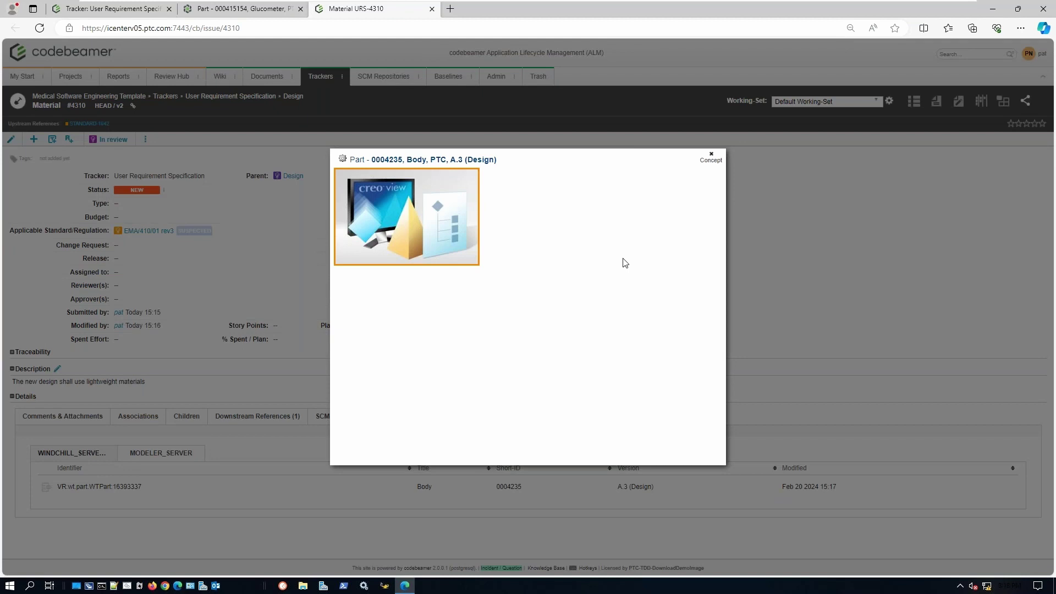
{"action": "scroll", "coordinate": [609, 278], "scroll_direction": "down", "scroll_amount": 1}
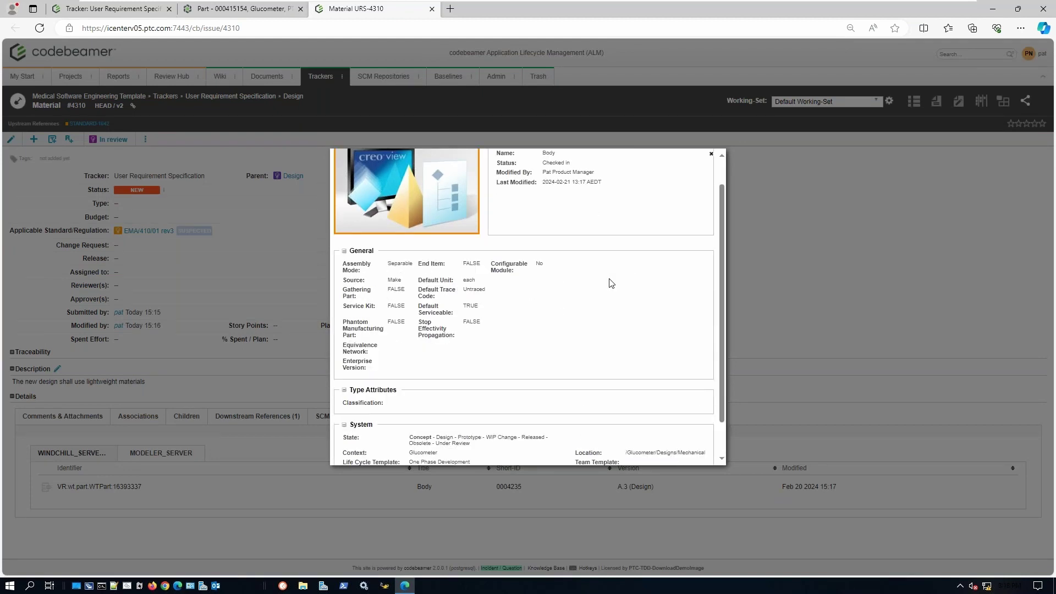
{"action": "left_click", "coordinate": [712, 156]}
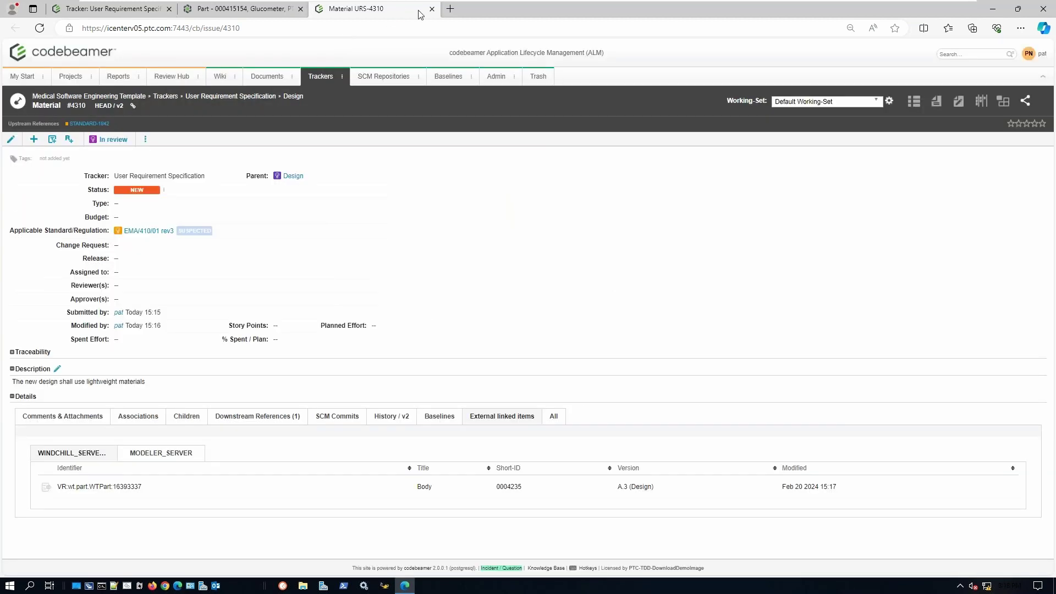
{"action": "left_click", "coordinate": [432, 8]}
{"action": "left_click", "coordinate": [106, 10]}
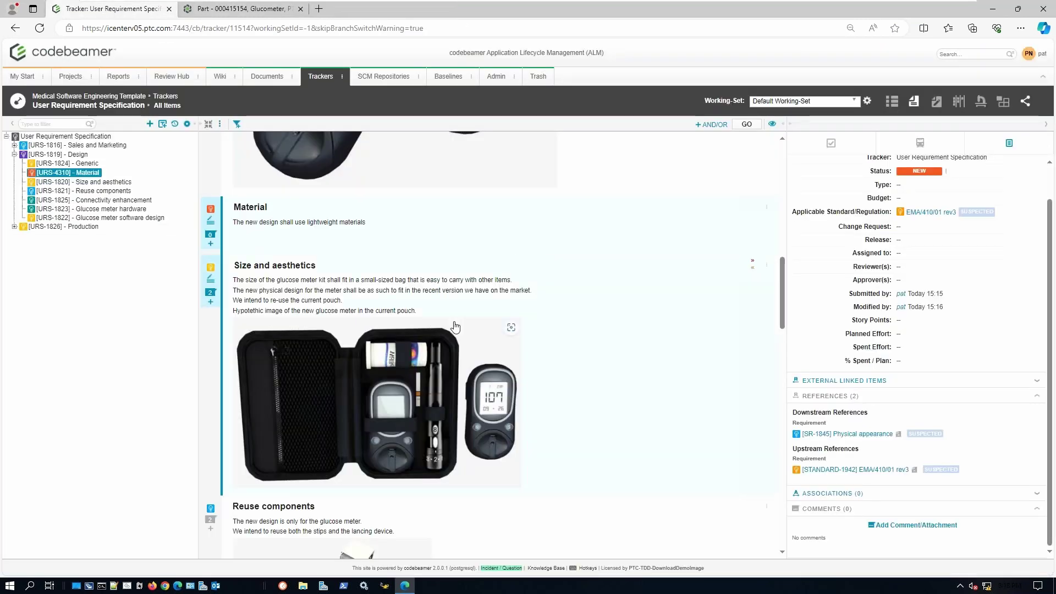
{"action": "left_click", "coordinate": [211, 245]}
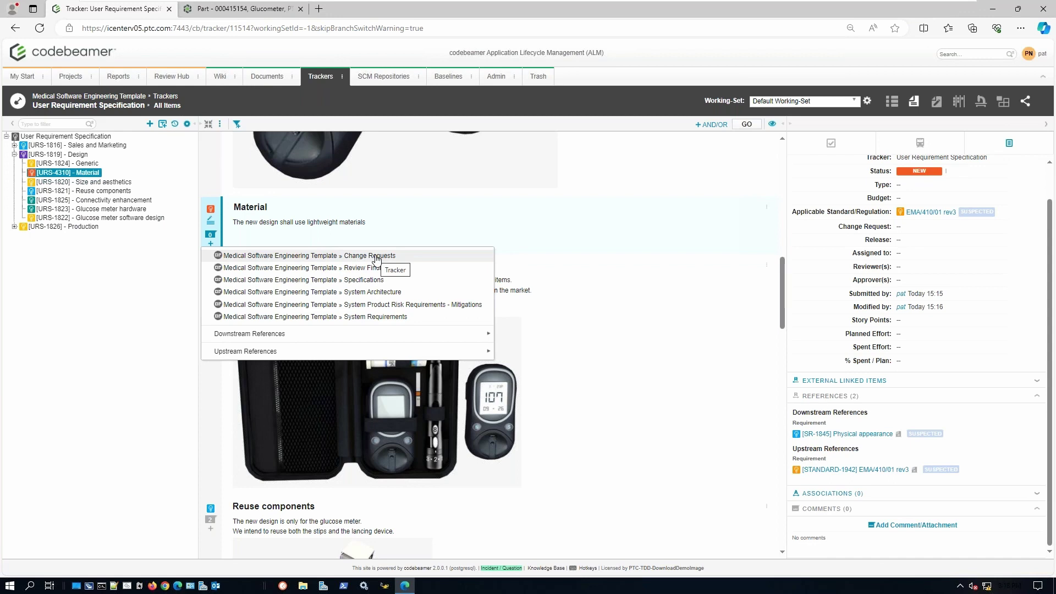
{"action": "mouse_move", "coordinate": [427, 339]}
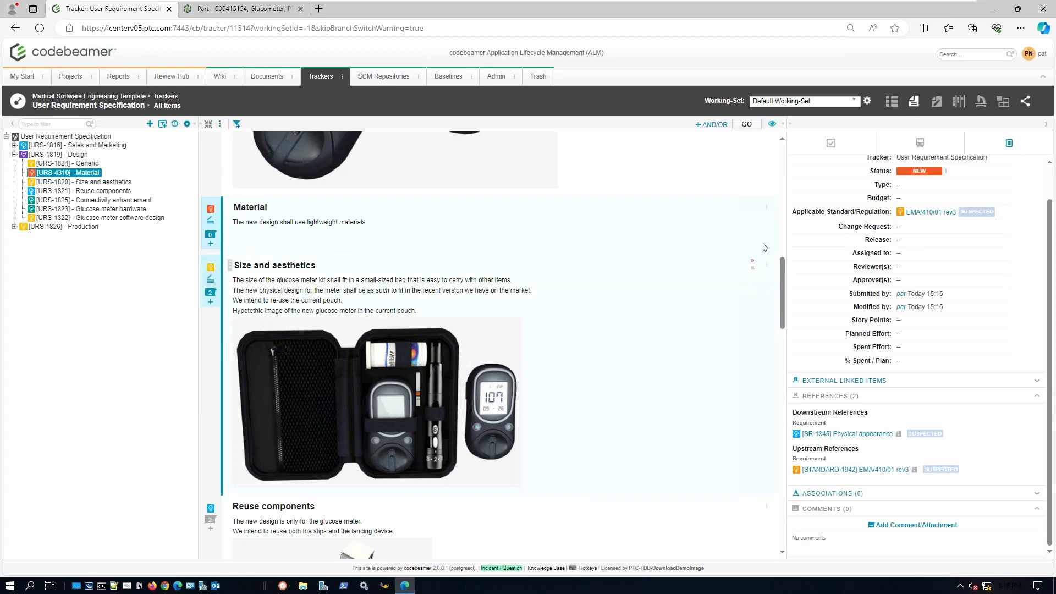
{"action": "left_click", "coordinate": [1004, 101]}
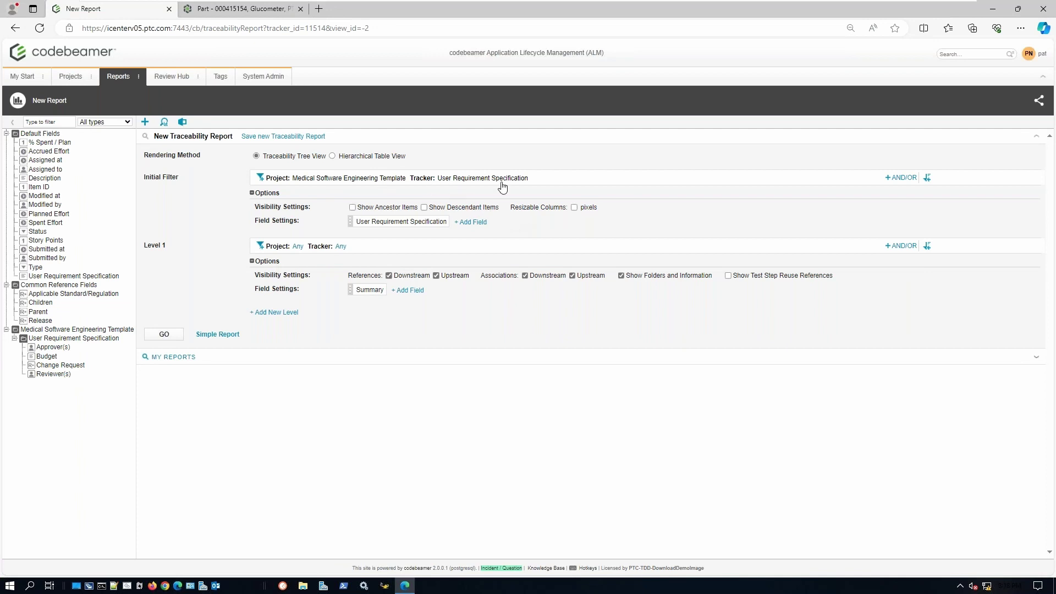
- Point Level 1 at Software Integration Verification Protocol in Medical Software Engineering Template, then add Level 2
{"action": "left_click", "coordinate": [298, 247]}
{"action": "left_click", "coordinate": [313, 296]}
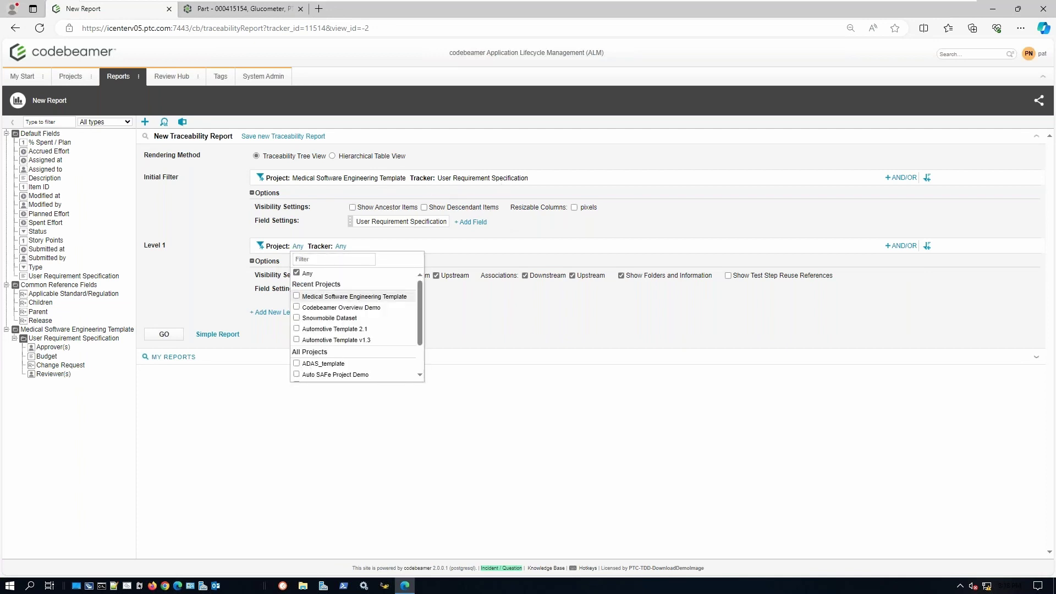
{"action": "left_click", "coordinate": [443, 247]}
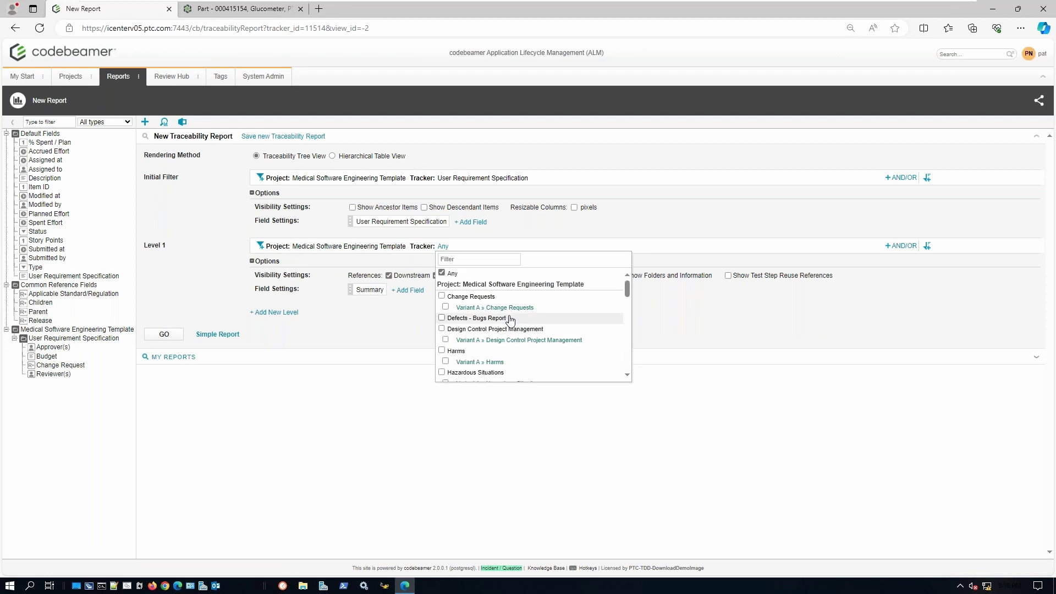
{"action": "scroll", "coordinate": [533, 331], "scroll_direction": "down", "scroll_amount": 3}
{"action": "scroll", "coordinate": [532, 331], "scroll_direction": "down", "scroll_amount": 5}
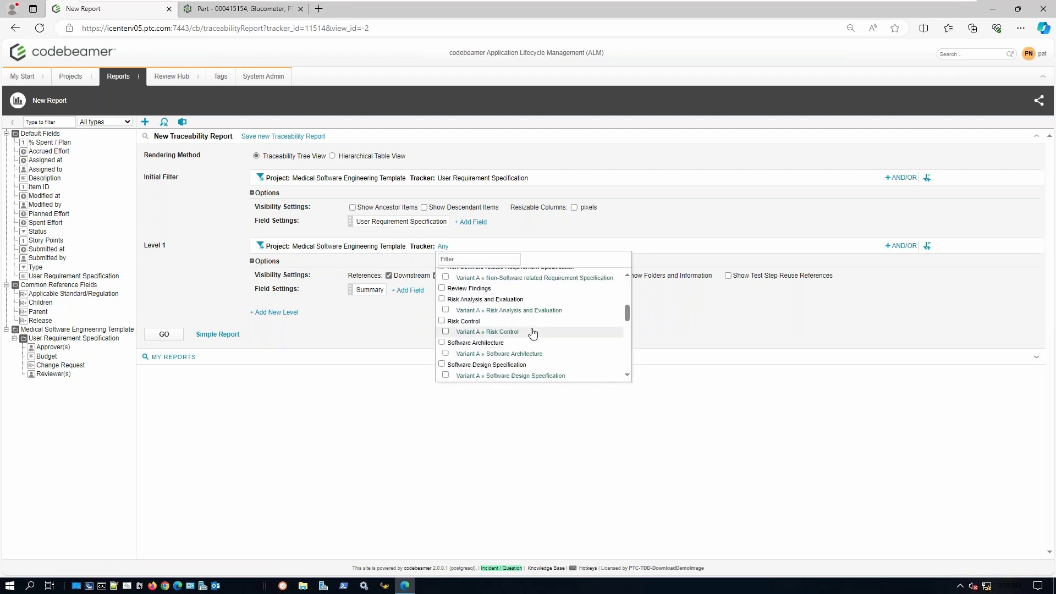
{"action": "scroll", "coordinate": [457, 348], "scroll_direction": "down", "scroll_amount": 2}
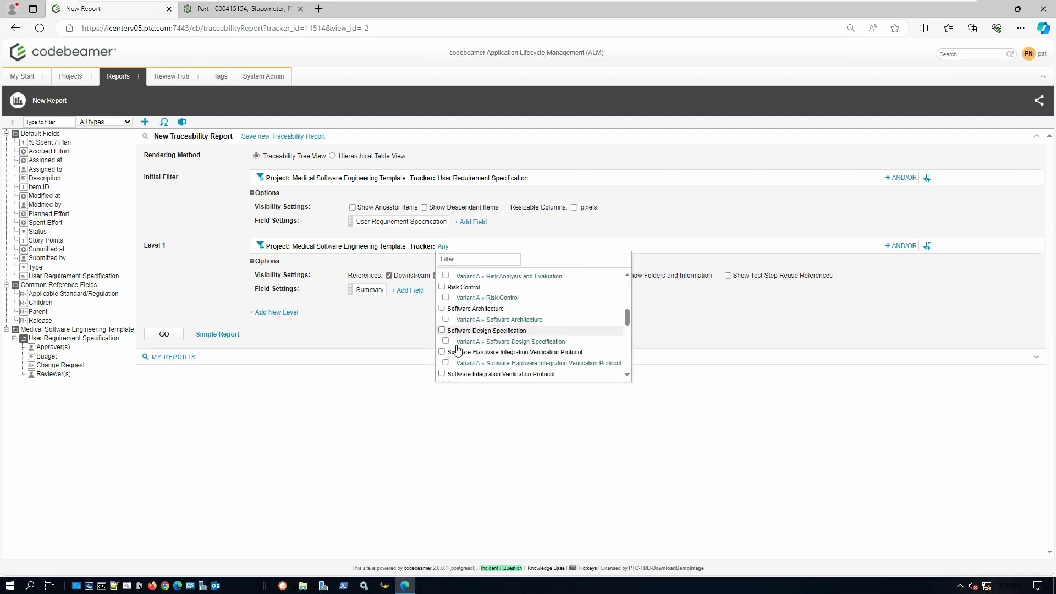
{"action": "scroll", "coordinate": [457, 348], "scroll_direction": "down", "scroll_amount": 1}
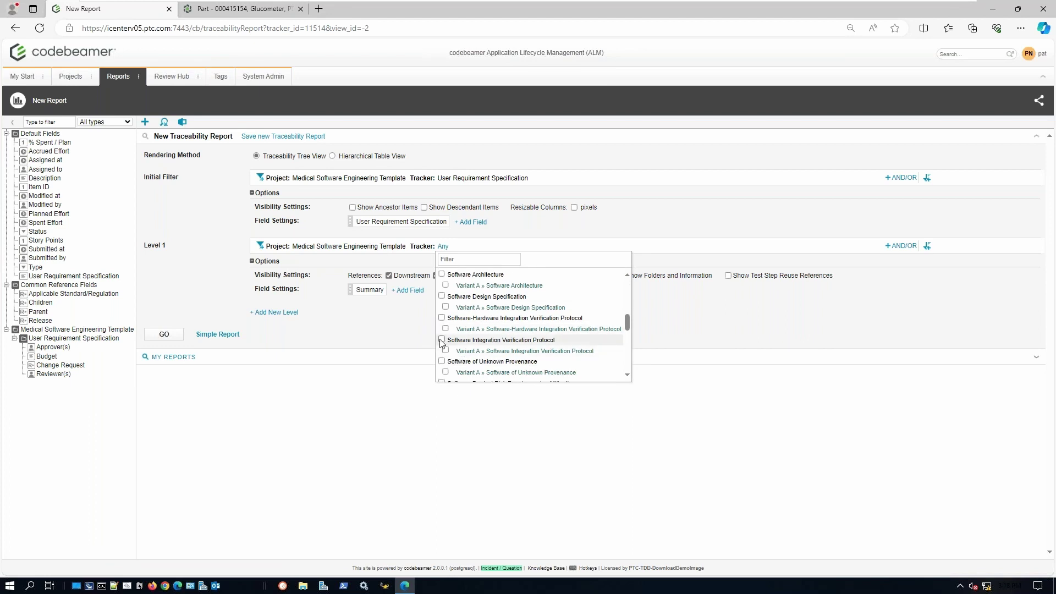
{"action": "left_click", "coordinate": [442, 341]}
{"action": "left_click", "coordinate": [396, 334]}
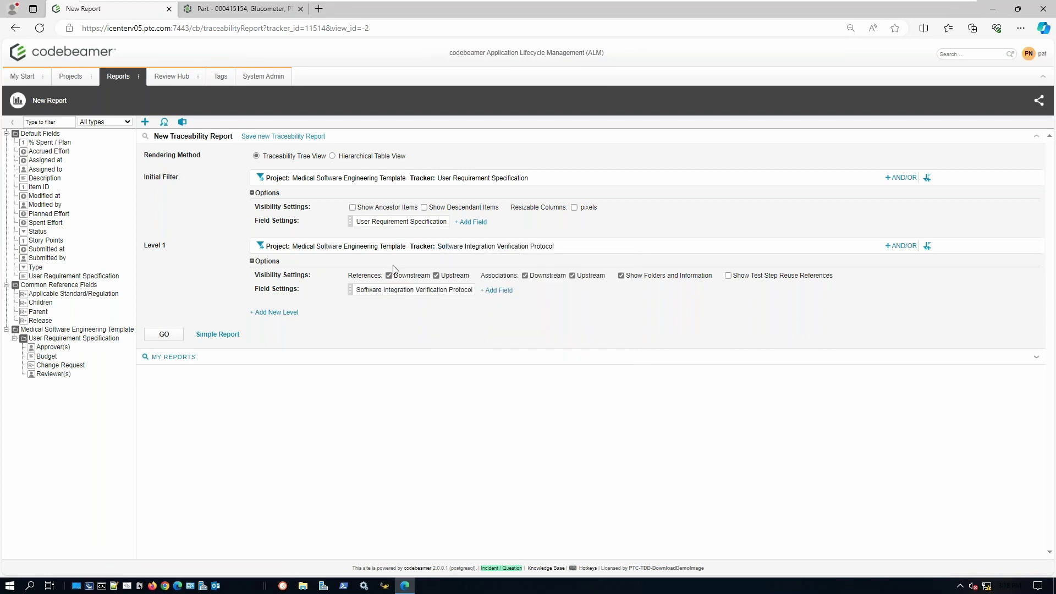
{"action": "left_click", "coordinate": [271, 313]}
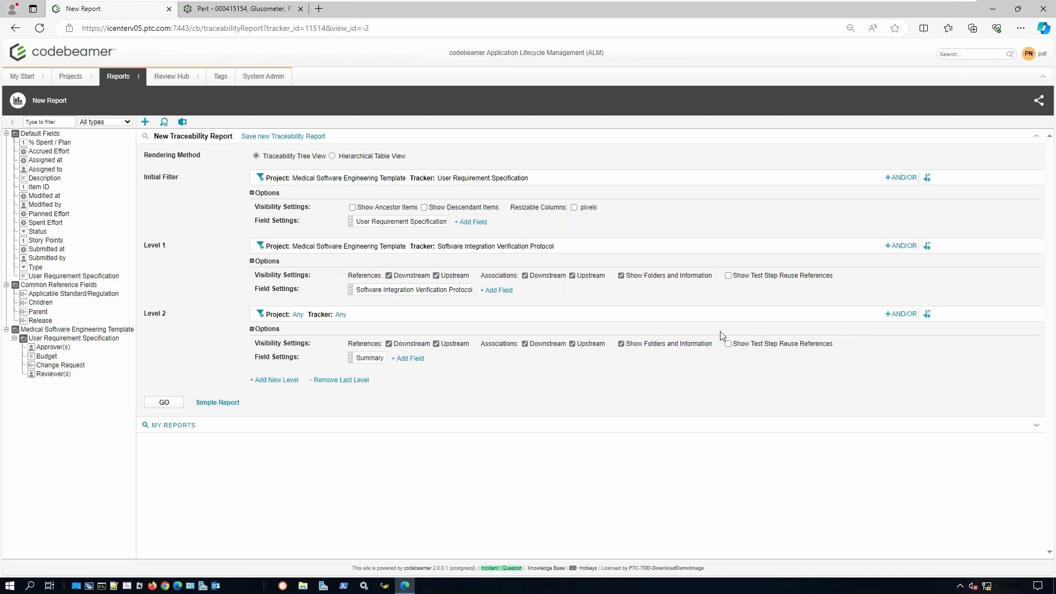
- Filter saved reports for 'demo' and open [TRACE-38524] DEMO User Requirement Specification
{"action": "left_click", "coordinate": [164, 121]}
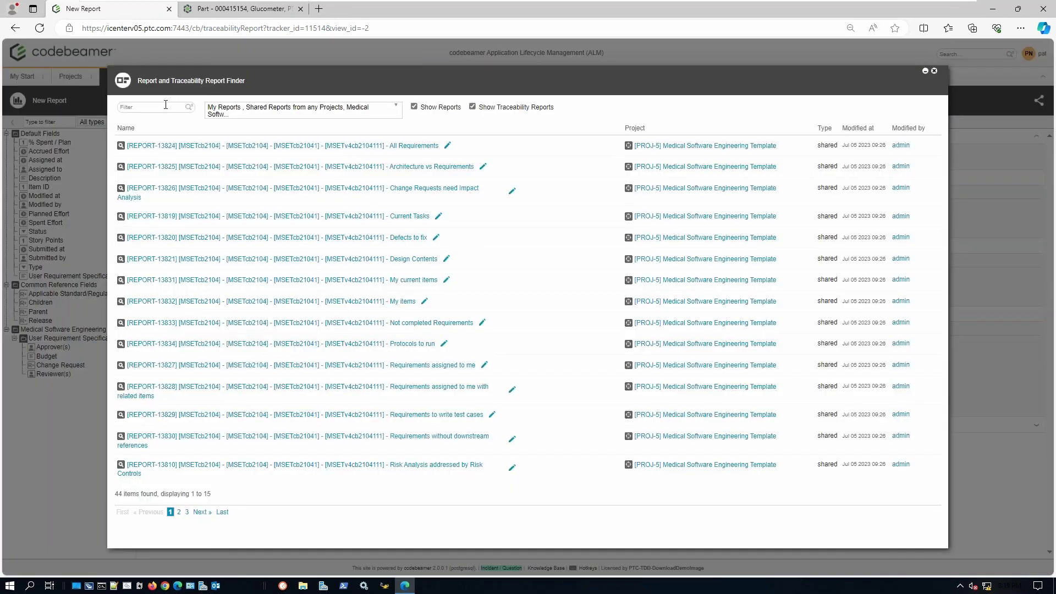
{"action": "key", "text": "Return"}
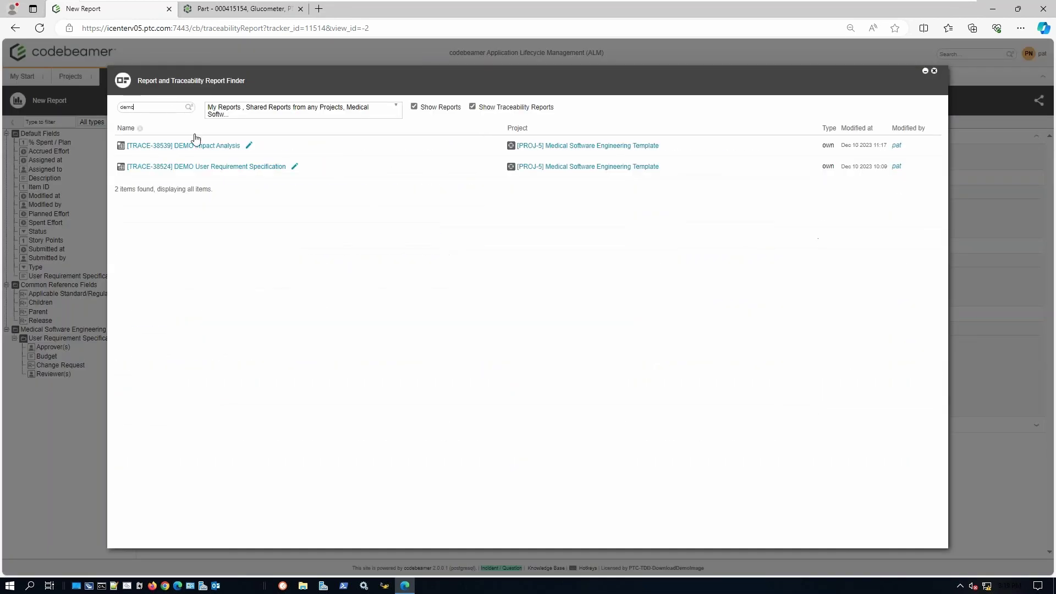
{"action": "left_click", "coordinate": [275, 166]}
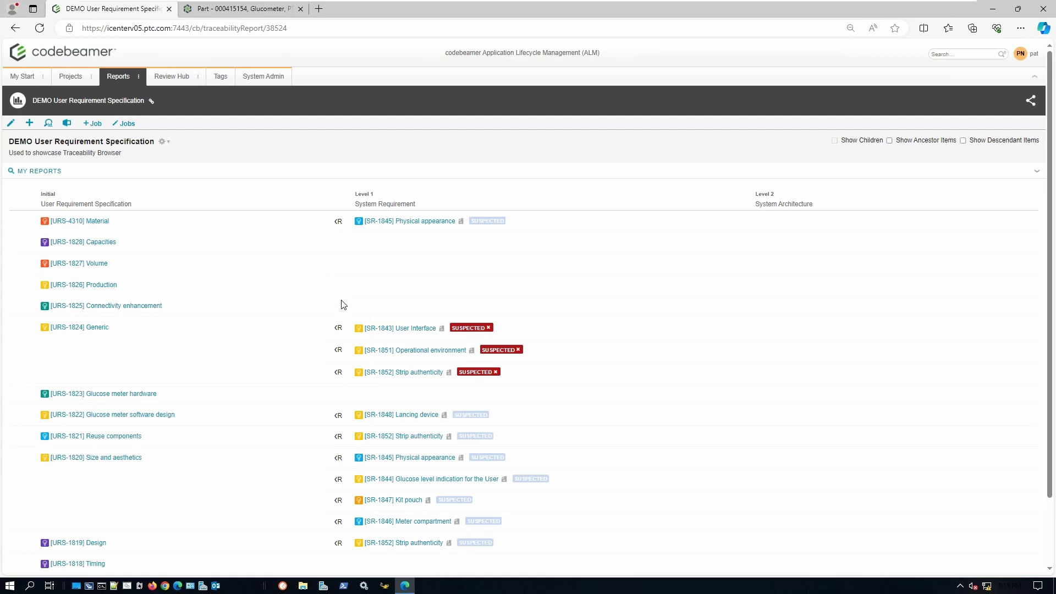
- Show SR-1843's differences as Html, apply Generic's changes and save to clear the suspicion
{"action": "left_click", "coordinate": [471, 336]}
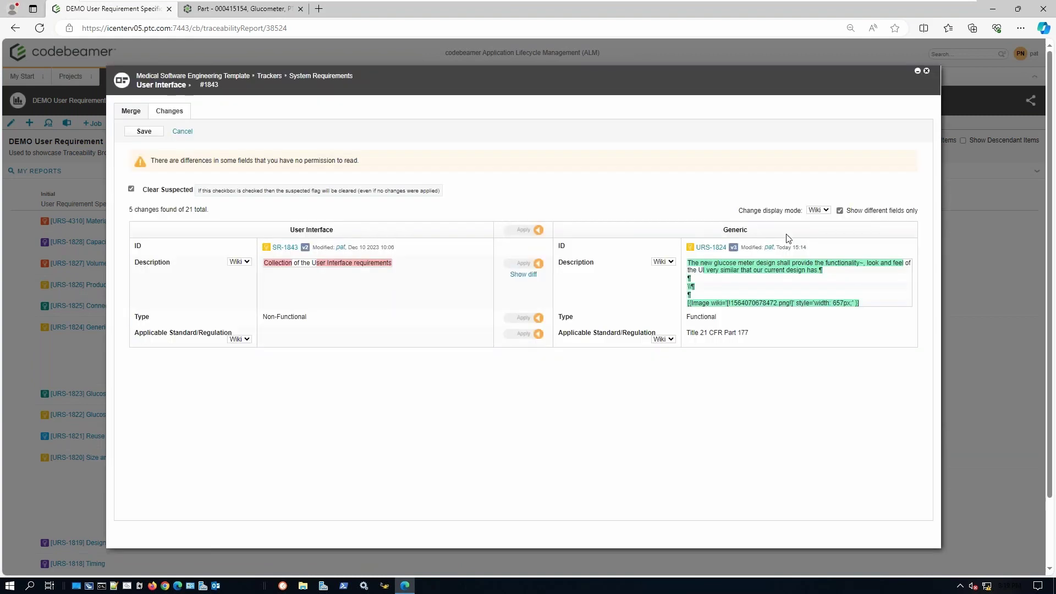
{"action": "left_click", "coordinate": [818, 211]}
{"action": "left_click", "coordinate": [818, 231]}
{"action": "scroll", "coordinate": [575, 256], "scroll_direction": "down", "scroll_amount": 2}
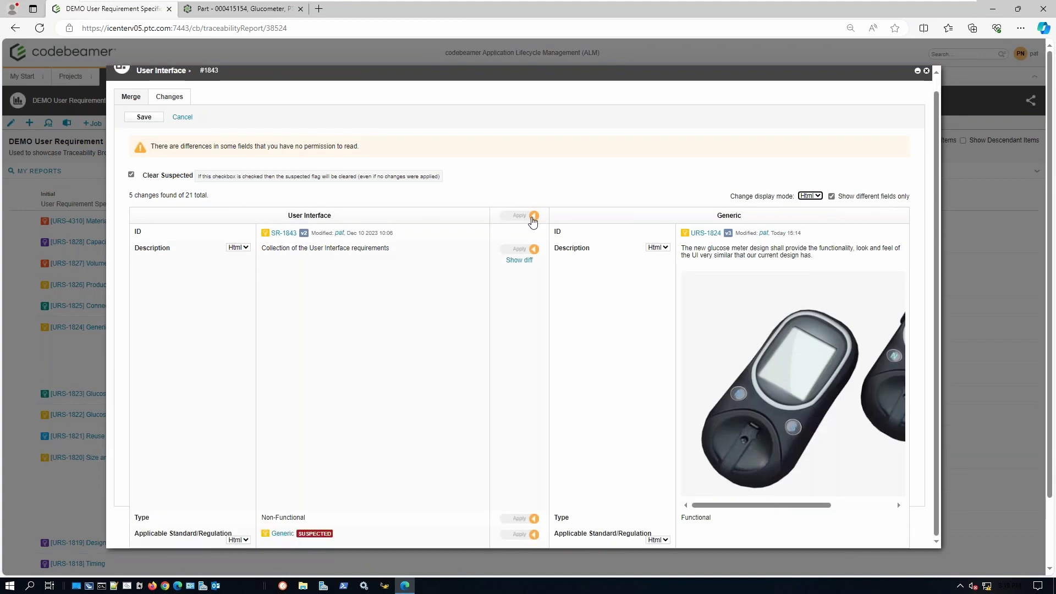
{"action": "left_click", "coordinate": [520, 247]}
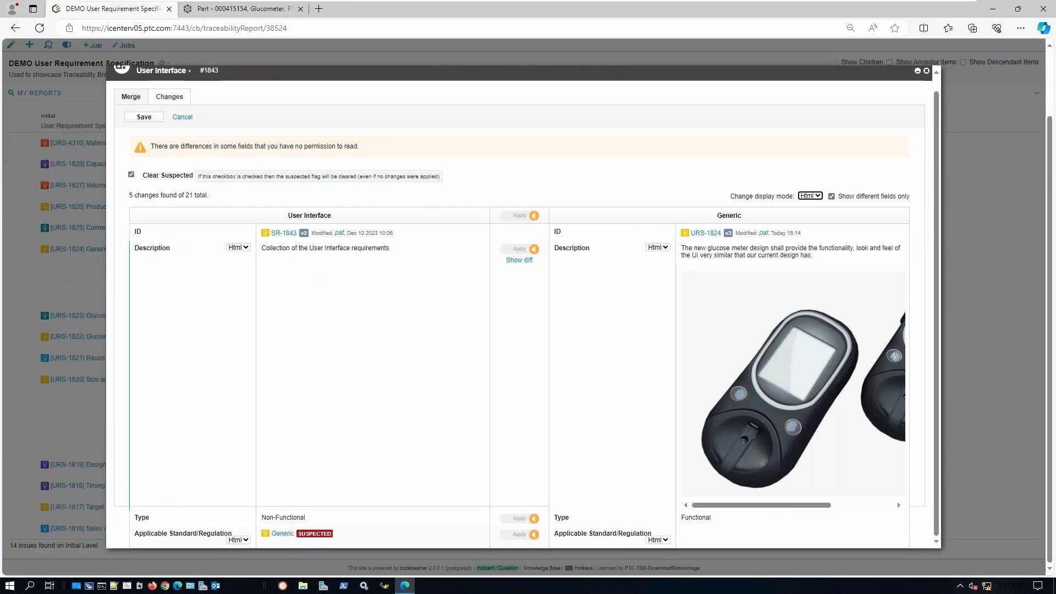
{"action": "left_click", "coordinate": [529, 216]}
{"action": "scroll", "coordinate": [534, 198], "scroll_direction": "up", "scroll_amount": 2}
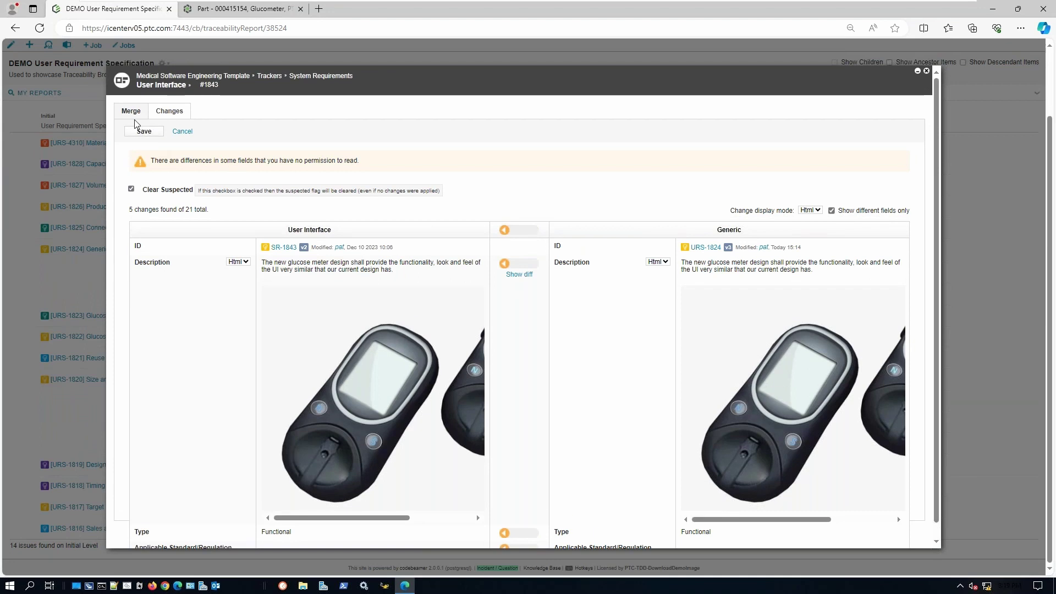
{"action": "left_click", "coordinate": [144, 131]}
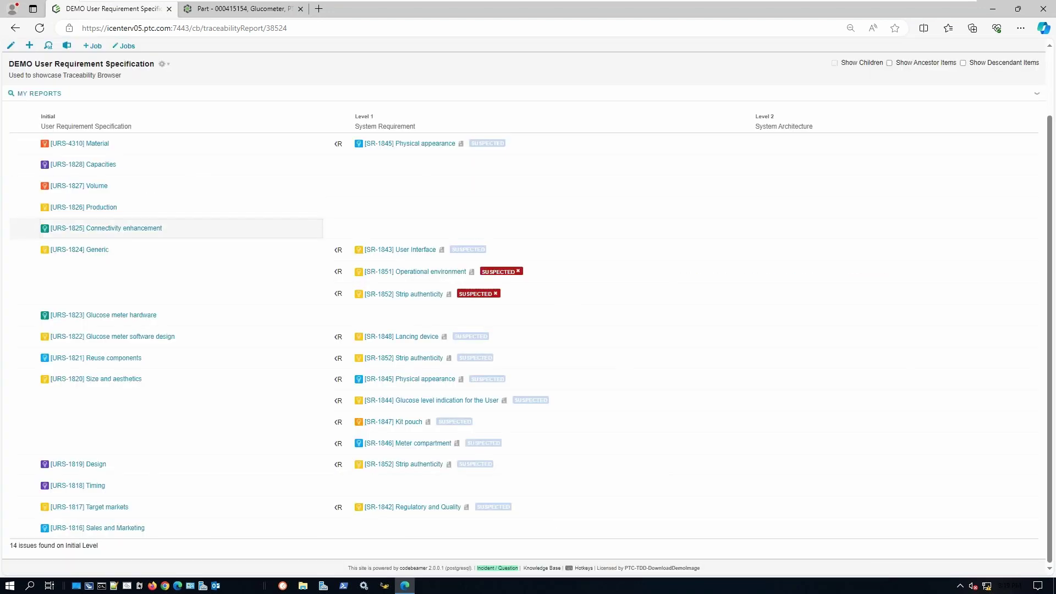
- Open the Medical Software Engineering Template project and show its tracker Configuration Diagram
{"action": "left_click", "coordinate": [88, 79]}
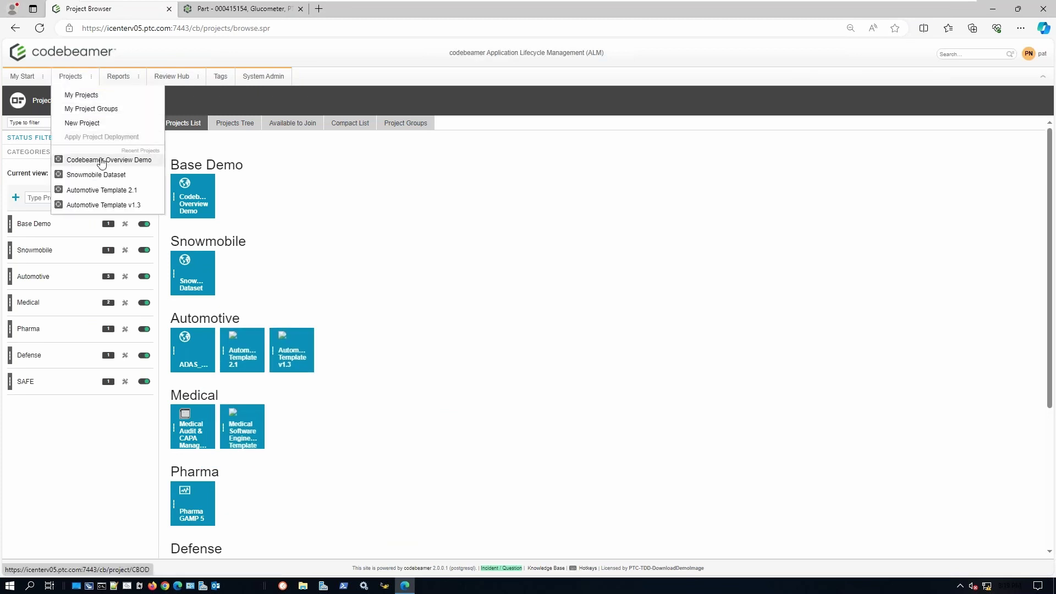
{"action": "left_click", "coordinate": [238, 437]}
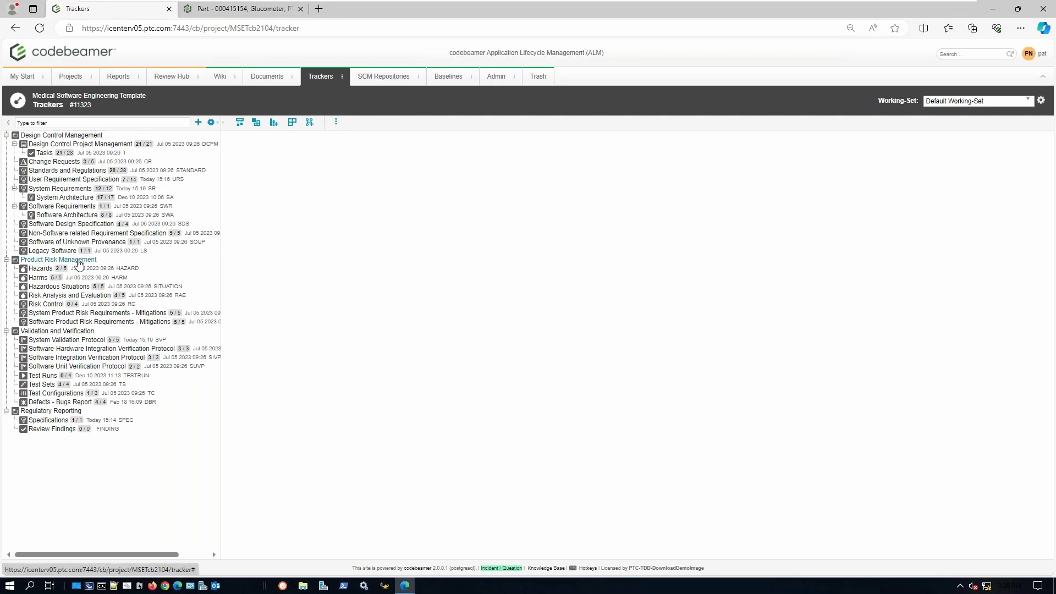
{"action": "left_click", "coordinate": [309, 122]}
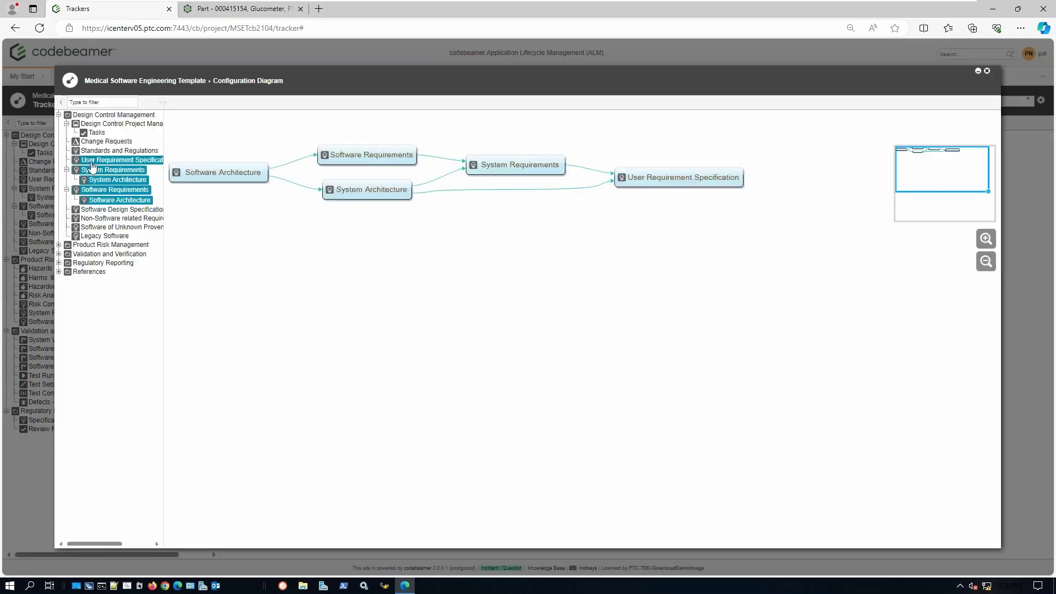
- Remove three requirement trackers and add Risk Analysis and Evaluation from Product Risk Management
{"action": "left_click", "coordinate": [98, 161]}
{"action": "left_click", "coordinate": [101, 169]}
{"action": "left_click", "coordinate": [107, 188]}
{"action": "left_click", "coordinate": [108, 240]}
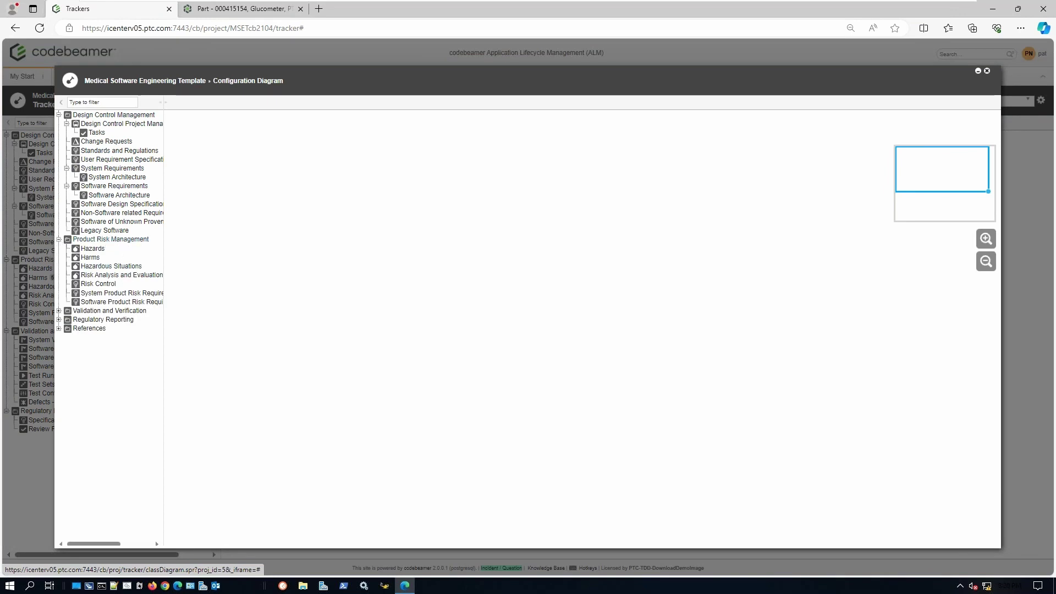
{"action": "left_click", "coordinate": [118, 275]}
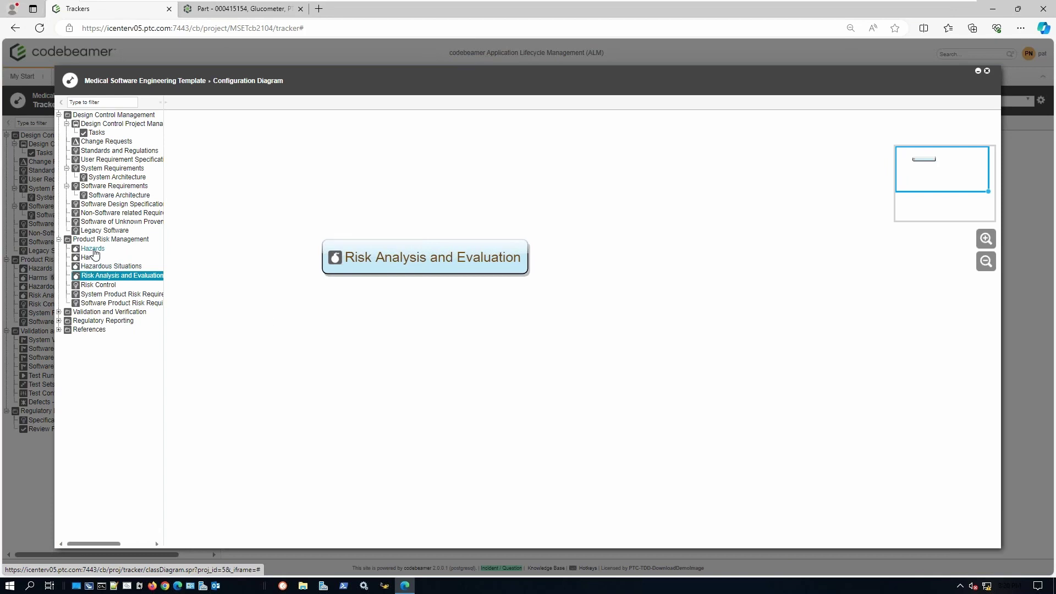
- Add Hazards, Harms, Hazardous Situations, Risk Control and both Mitigations trackers, then open Risk Analysis and Evaluation
{"action": "left_click", "coordinate": [97, 251], "text": "ctrl"}
{"action": "left_click", "coordinate": [91, 258], "text": "ctrl"}
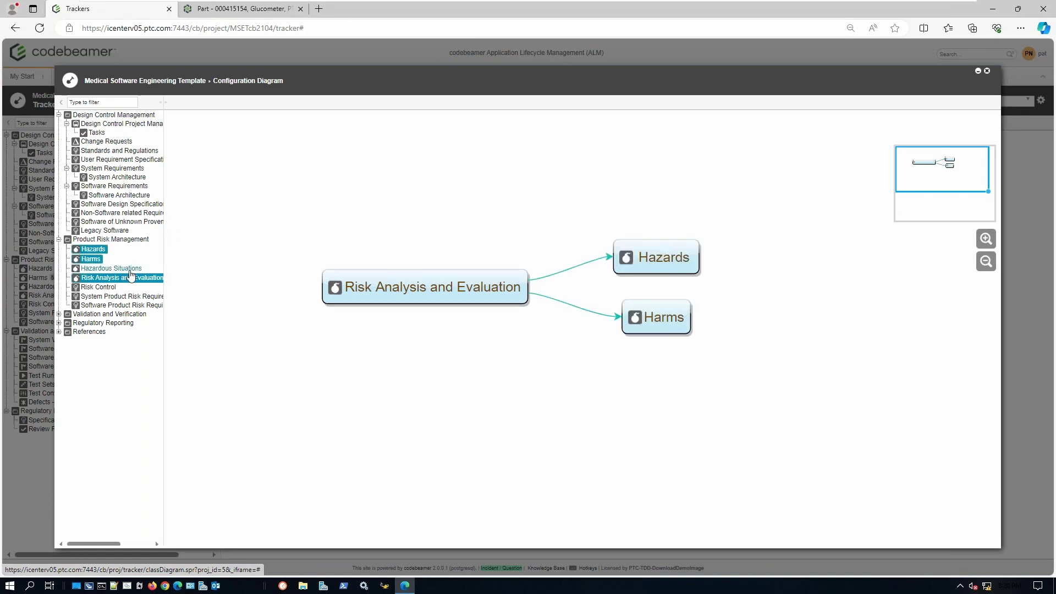
{"action": "left_click", "coordinate": [128, 268], "text": "ctrl"}
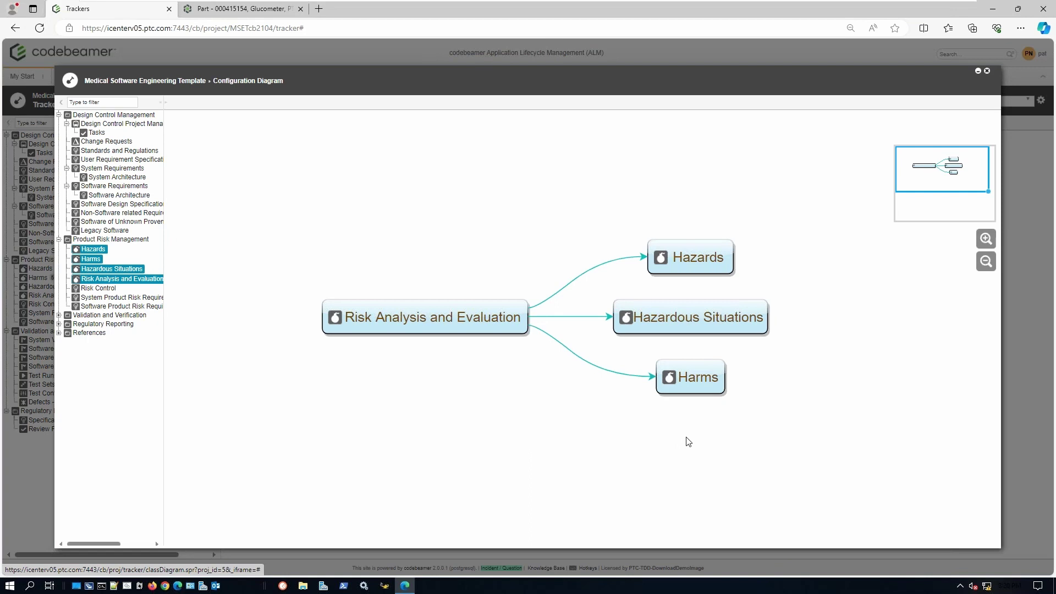
{"action": "left_click_drag", "start_coordinate": [601, 420], "coordinate": [731, 419]}
{"action": "left_click", "coordinate": [99, 288]}
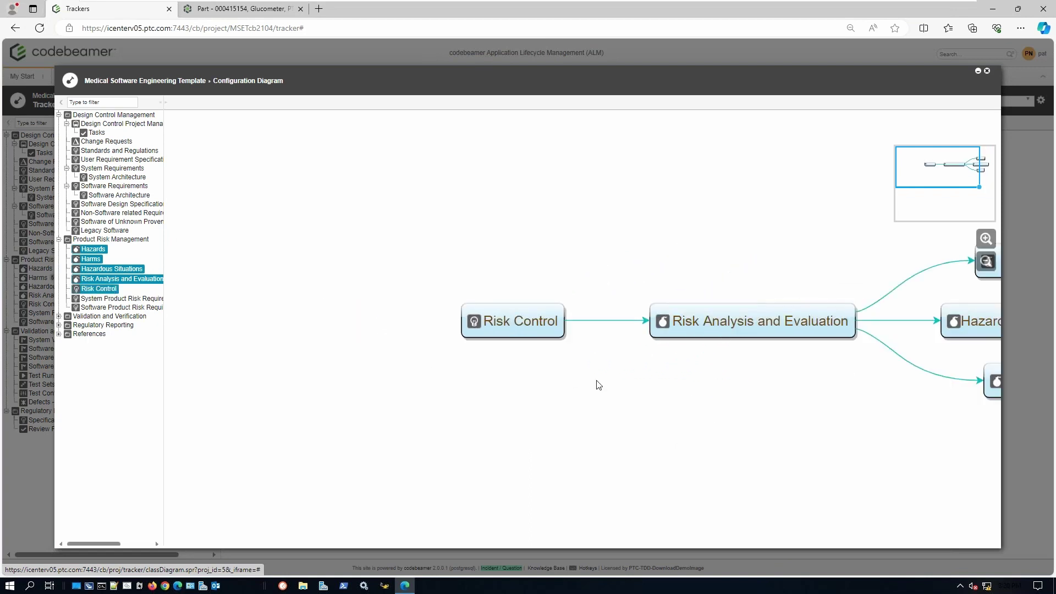
{"action": "left_click", "coordinate": [149, 300]}
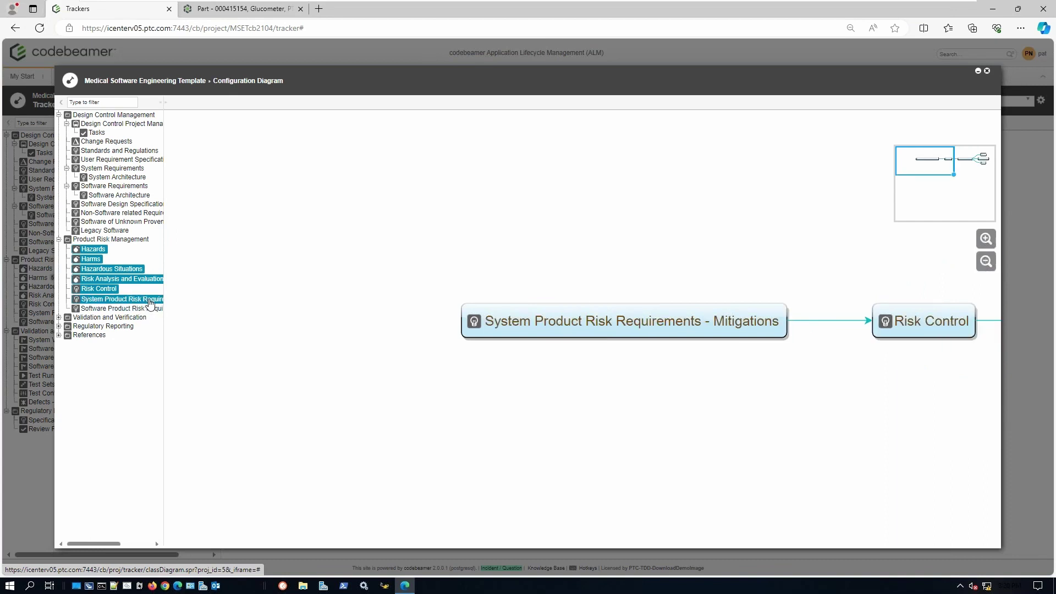
{"action": "left_click", "coordinate": [157, 311]}
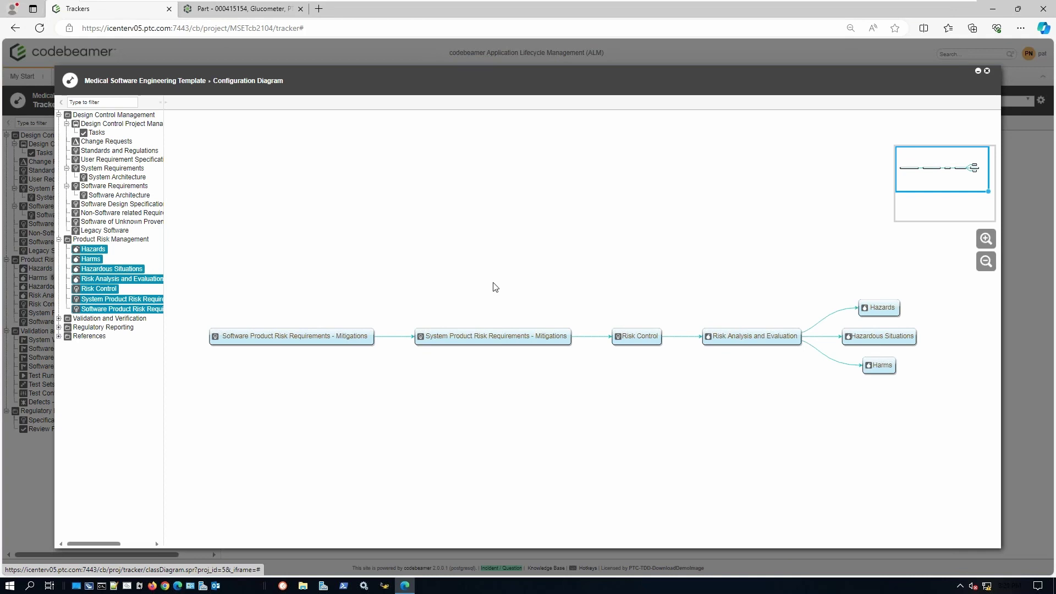
{"action": "left_click", "coordinate": [144, 279]}
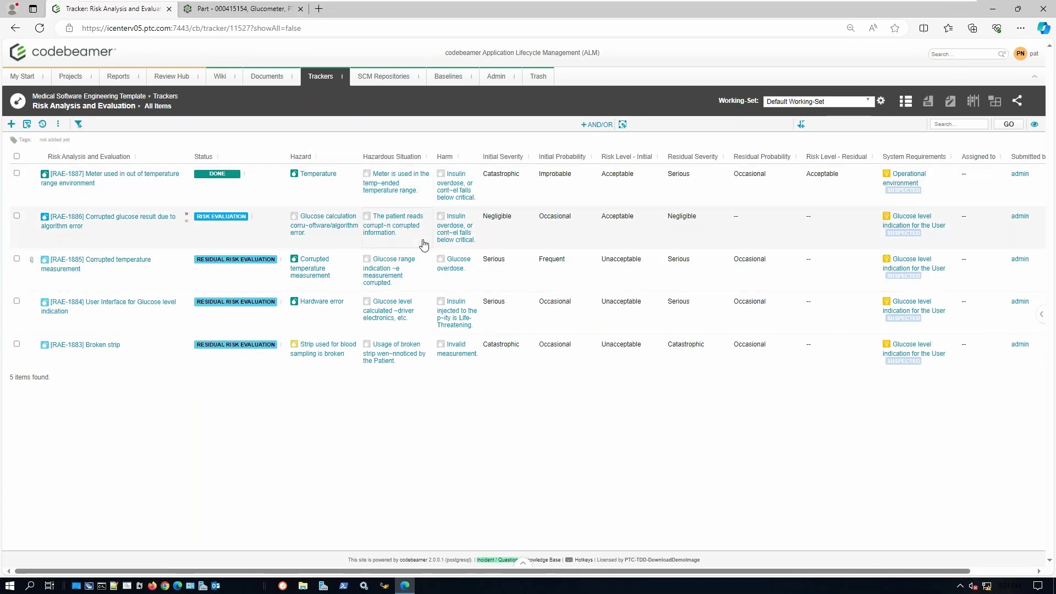
- Inspect RAE-1886's hazardous situation and probability, keep Occasional, then open the Risk Matrix Diagram
{"action": "left_click", "coordinate": [424, 245]}
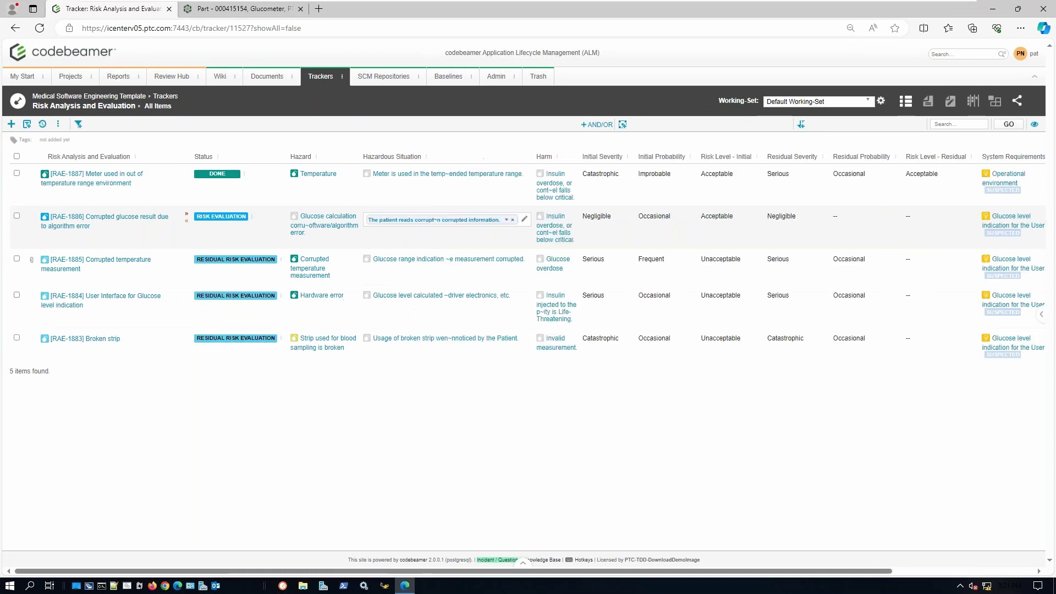
{"action": "left_click", "coordinate": [525, 221]}
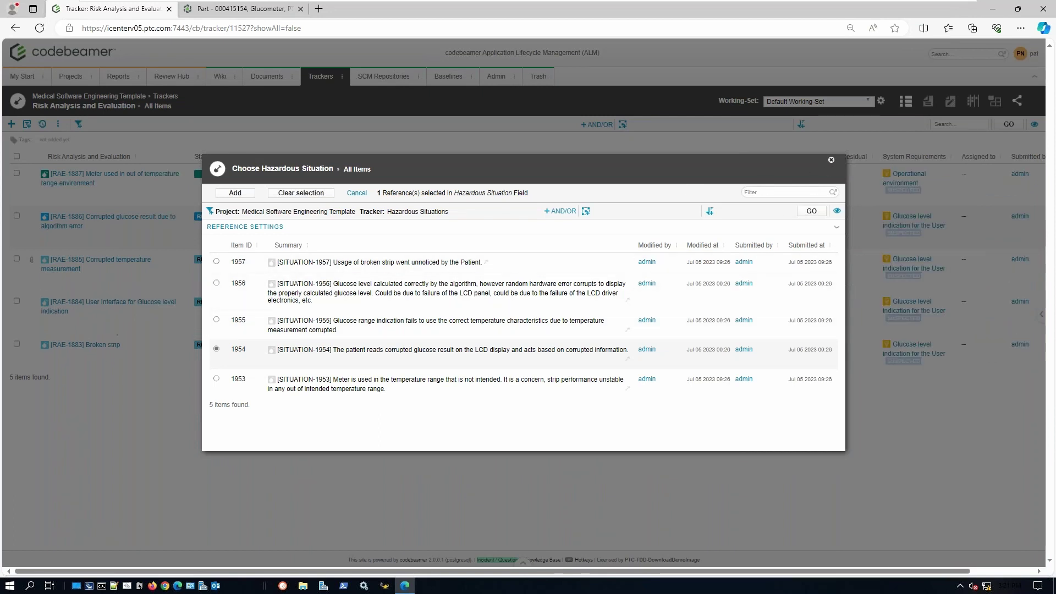
{"action": "left_click", "coordinate": [832, 164]}
{"action": "left_click", "coordinate": [579, 222]}
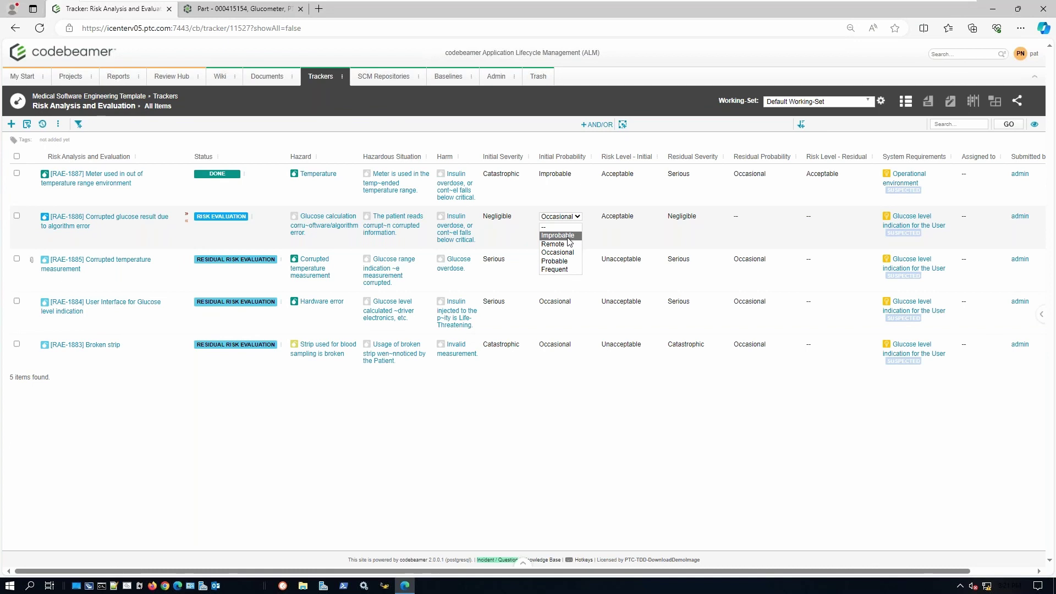
{"action": "left_click", "coordinate": [585, 295]}
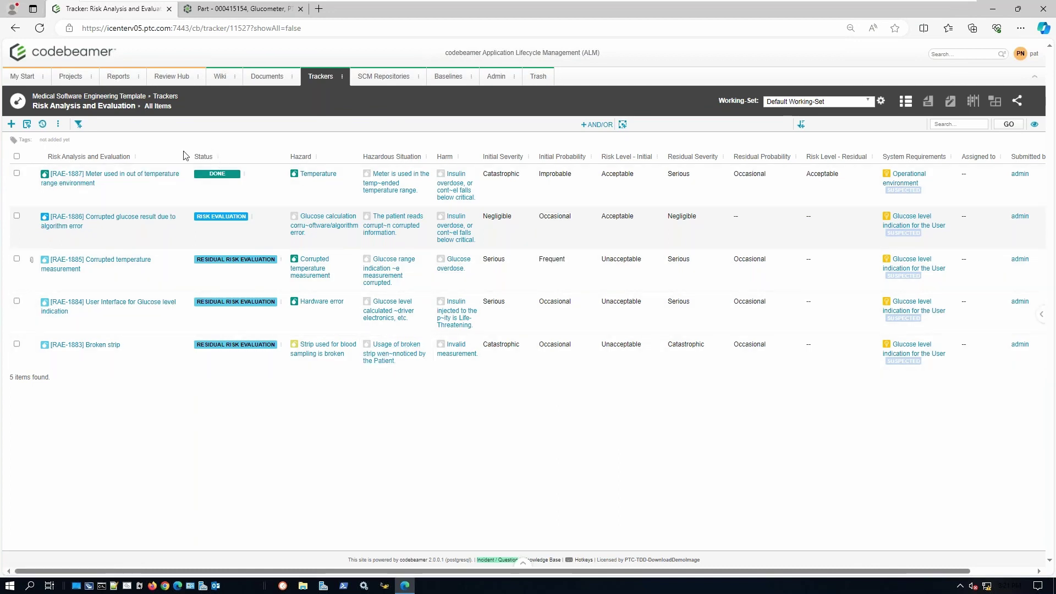
{"action": "left_click", "coordinate": [59, 126]}
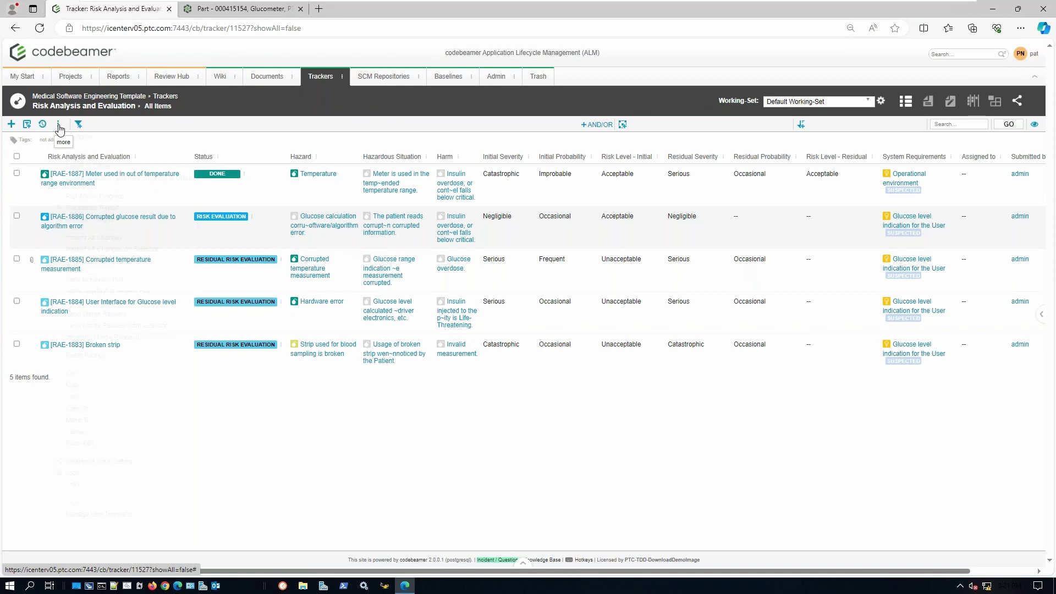
{"action": "left_click", "coordinate": [110, 197]}
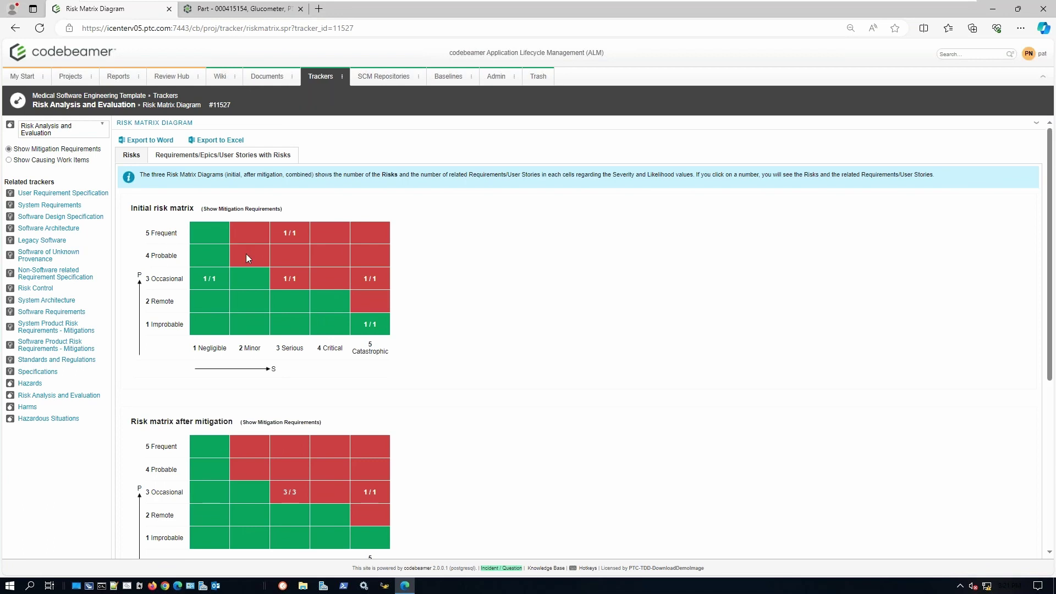
- List the risks in the Frequent/Serious cell and the 3/3 after-mitigation cell, then go to Trackers
{"action": "left_click", "coordinate": [291, 234]}
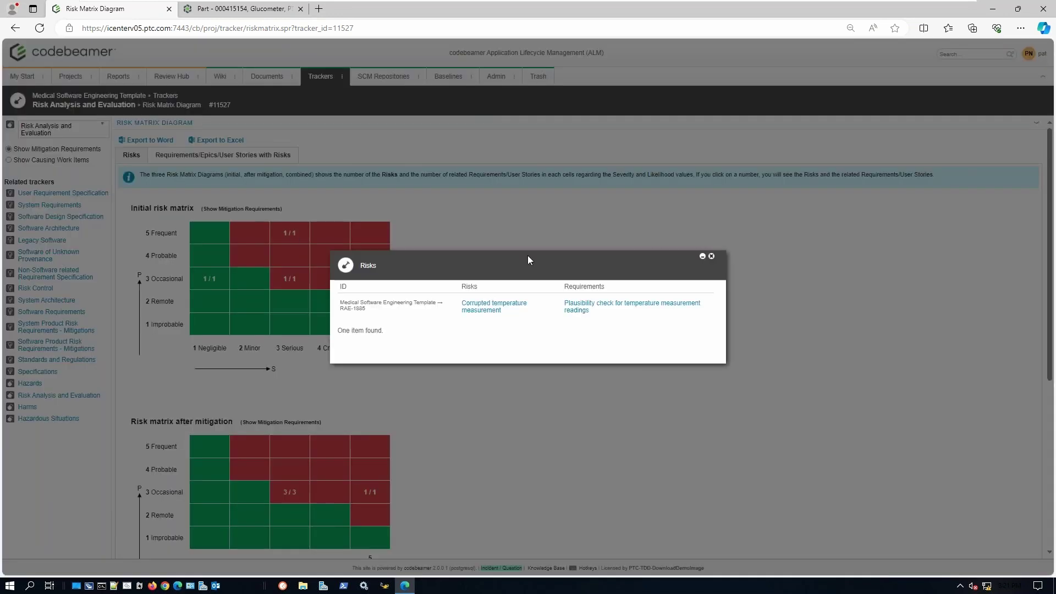
{"action": "left_click", "coordinate": [711, 257]}
{"action": "scroll", "coordinate": [389, 273], "scroll_direction": "down", "scroll_amount": 2}
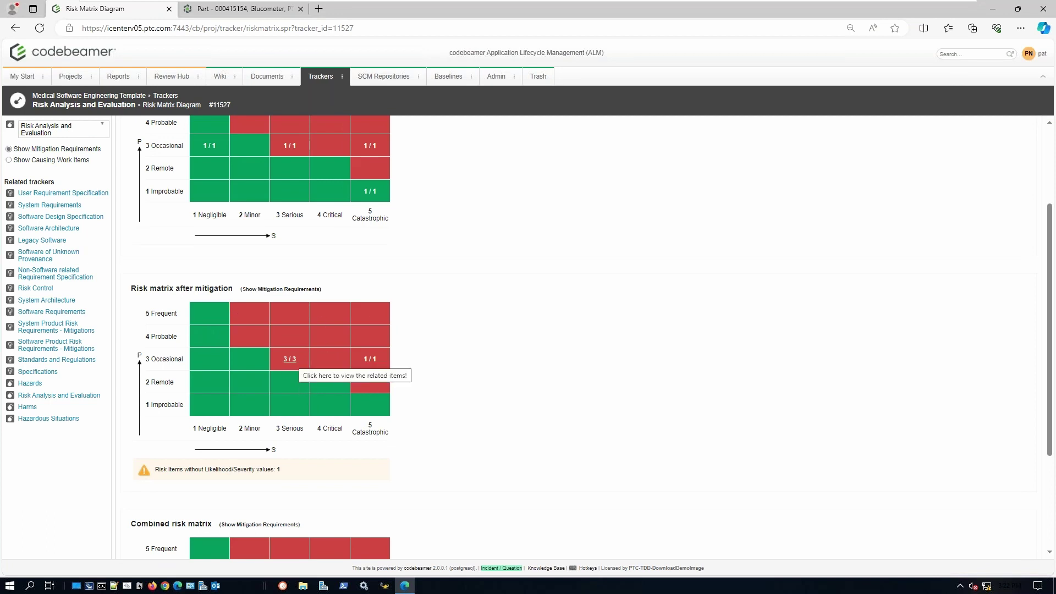
{"action": "left_click", "coordinate": [290, 358]}
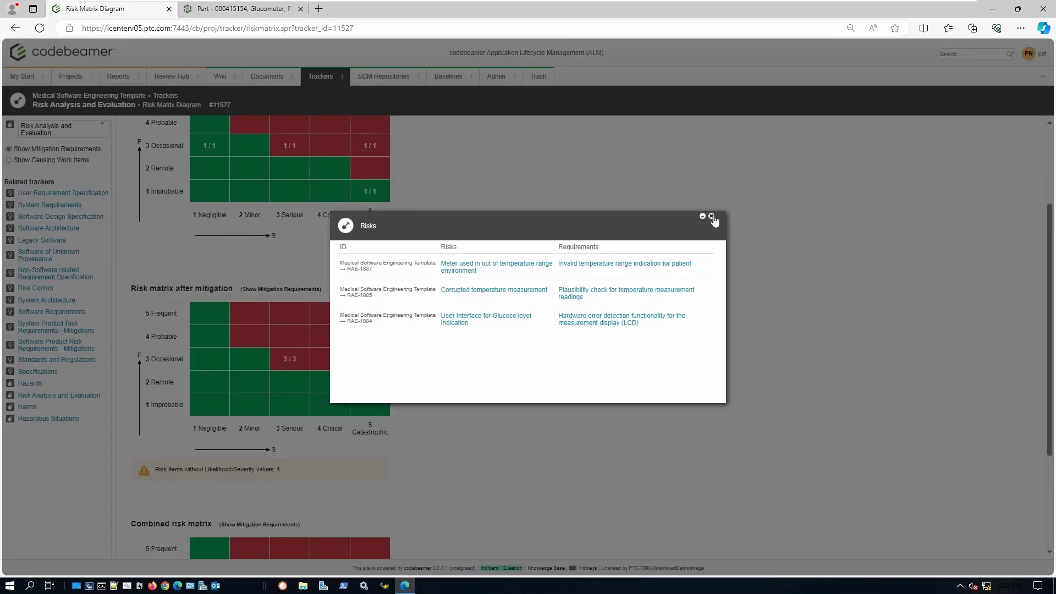
{"action": "left_click", "coordinate": [713, 217]}
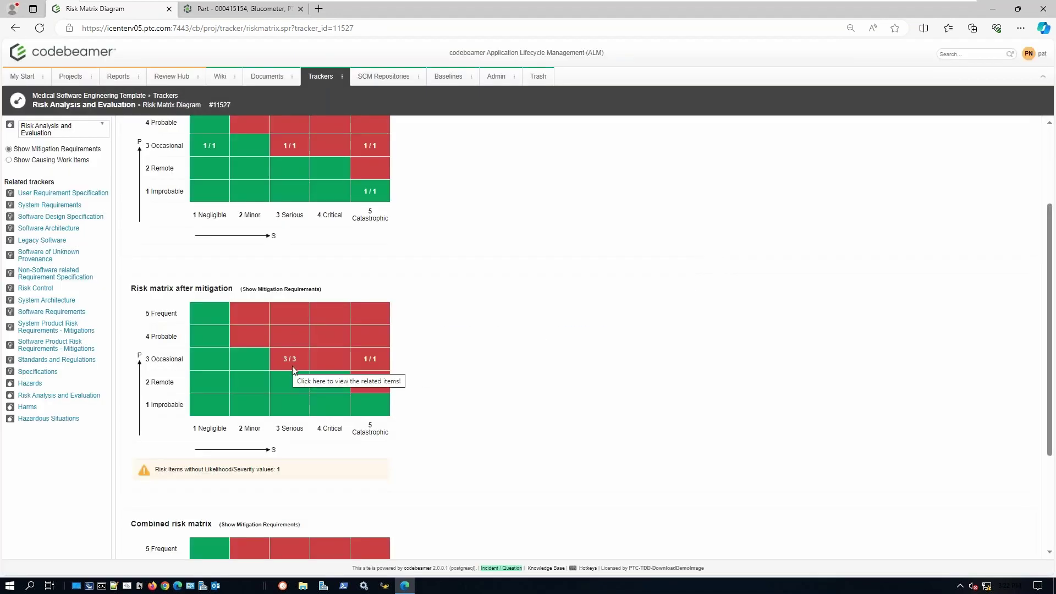
{"action": "left_click", "coordinate": [320, 77]}
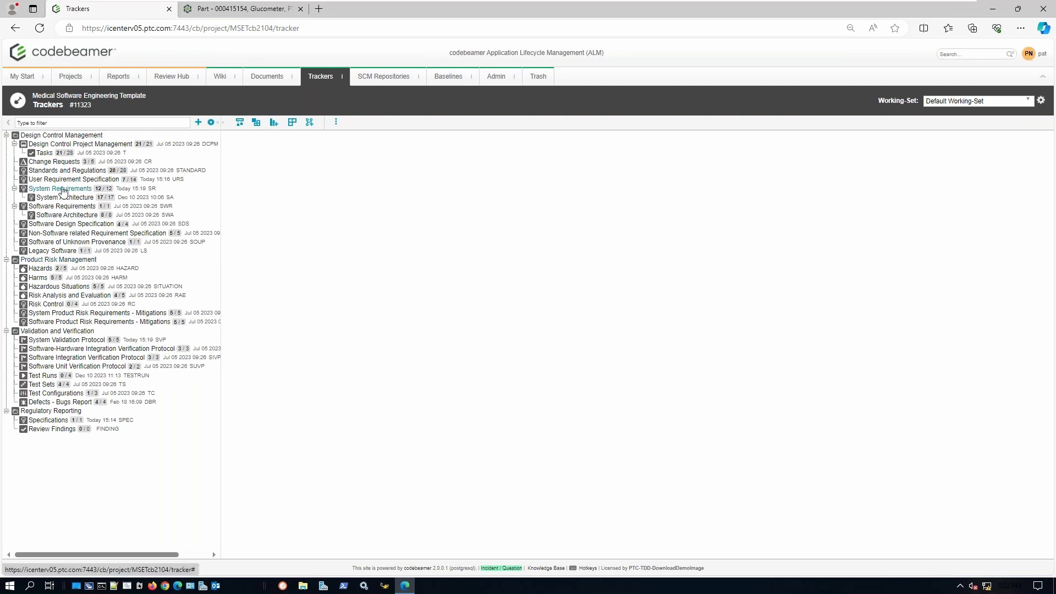
- Show requirement SR-1852 Strip authenticity and its details from the System Requirements tracker
{"action": "left_click", "coordinate": [63, 189]}
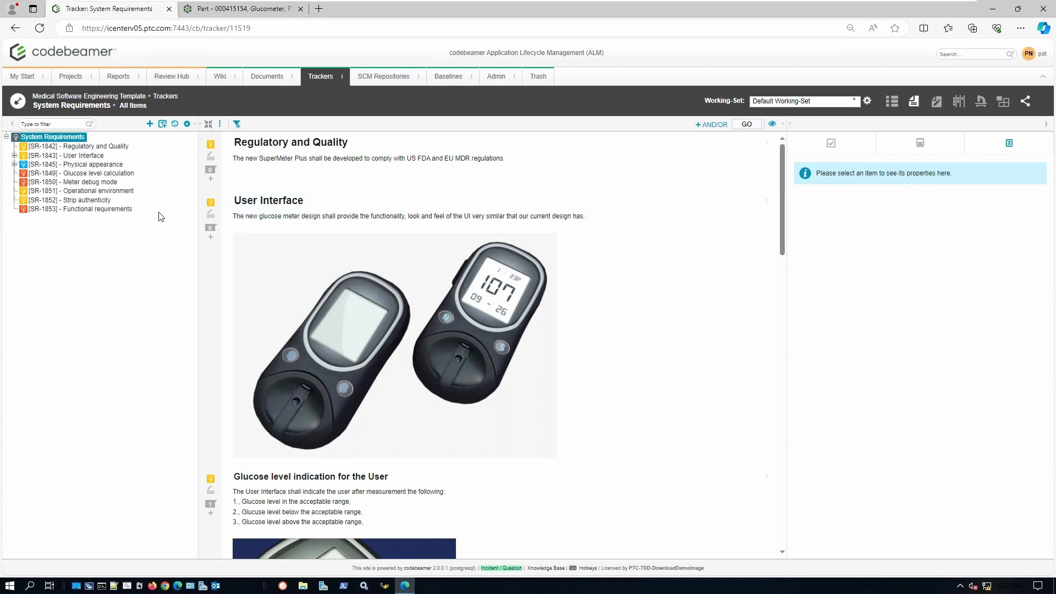
{"action": "left_click", "coordinate": [93, 199]}
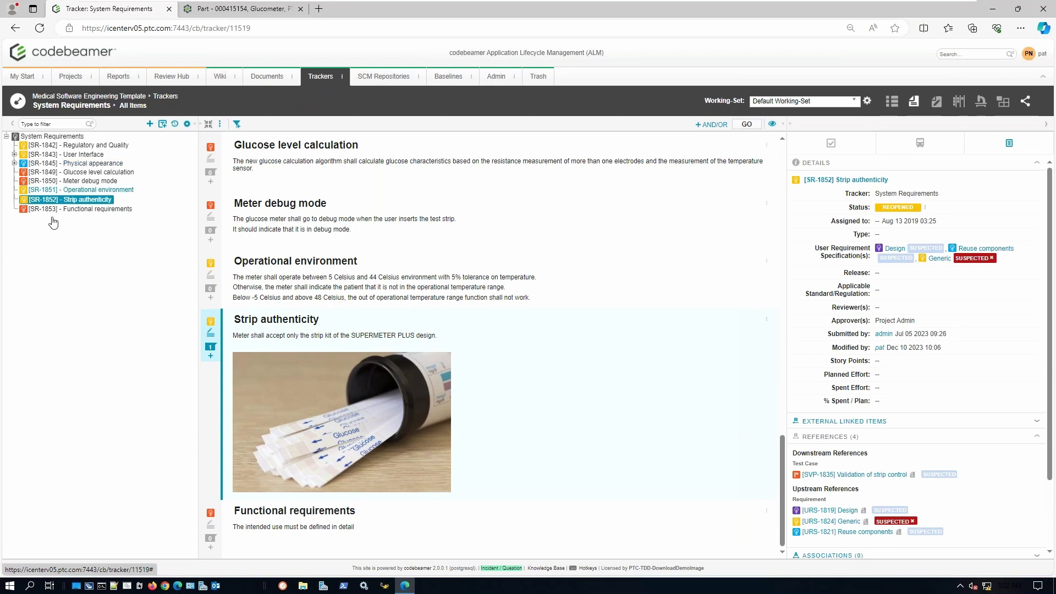
{"action": "left_click", "coordinate": [221, 126]}
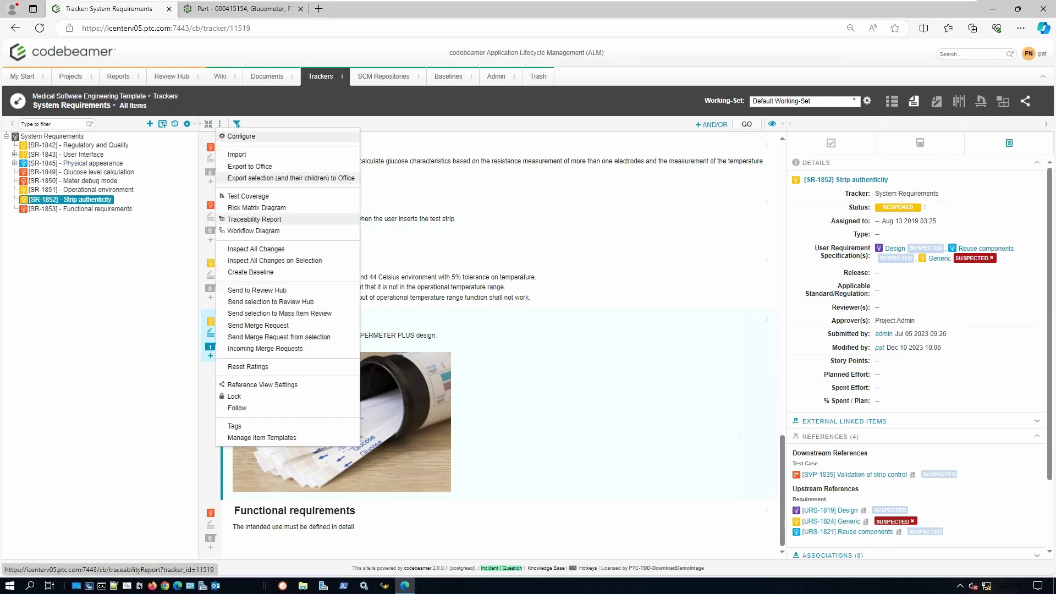
{"action": "left_click", "coordinate": [259, 357]}
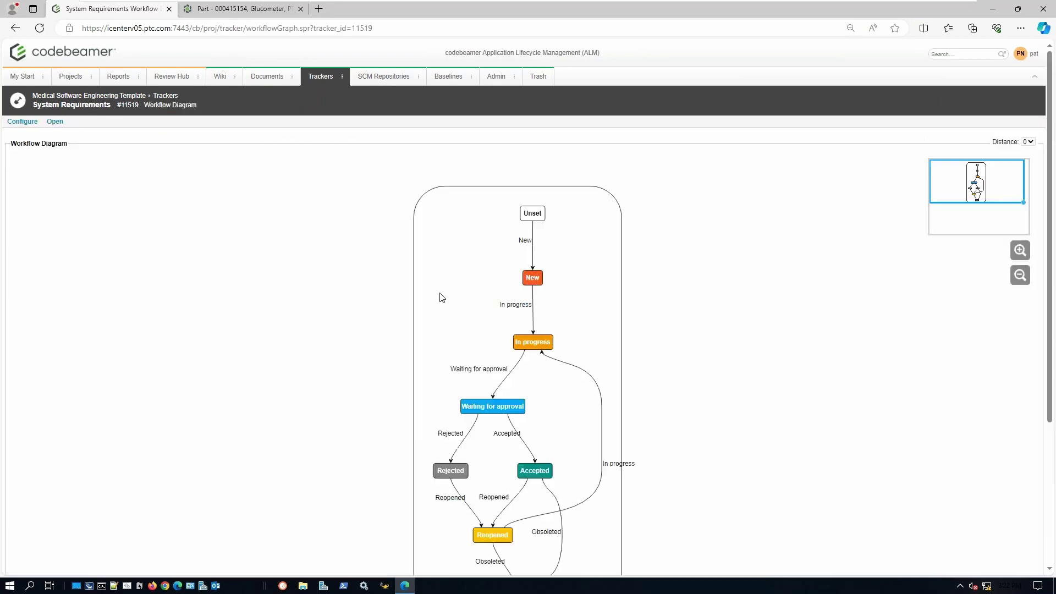
{"action": "scroll", "coordinate": [651, 292], "scroll_direction": "down", "scroll_amount": 3}
{"action": "scroll", "coordinate": [651, 292], "scroll_direction": "up", "scroll_amount": 2}
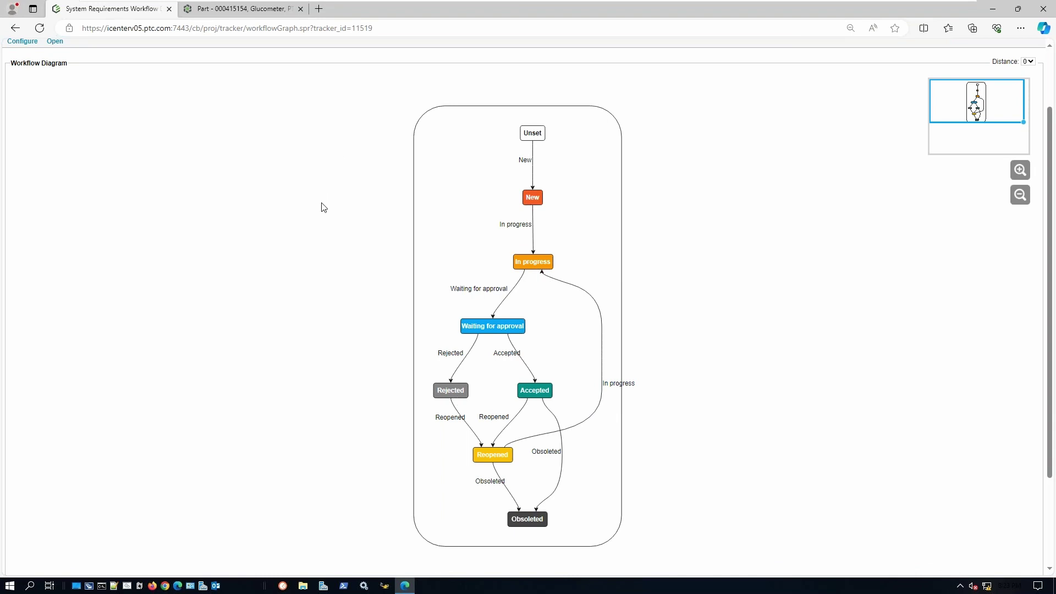
{"action": "scroll", "coordinate": [323, 205], "scroll_direction": "up", "scroll_amount": 2}
{"action": "key", "text": "alt+Left"}
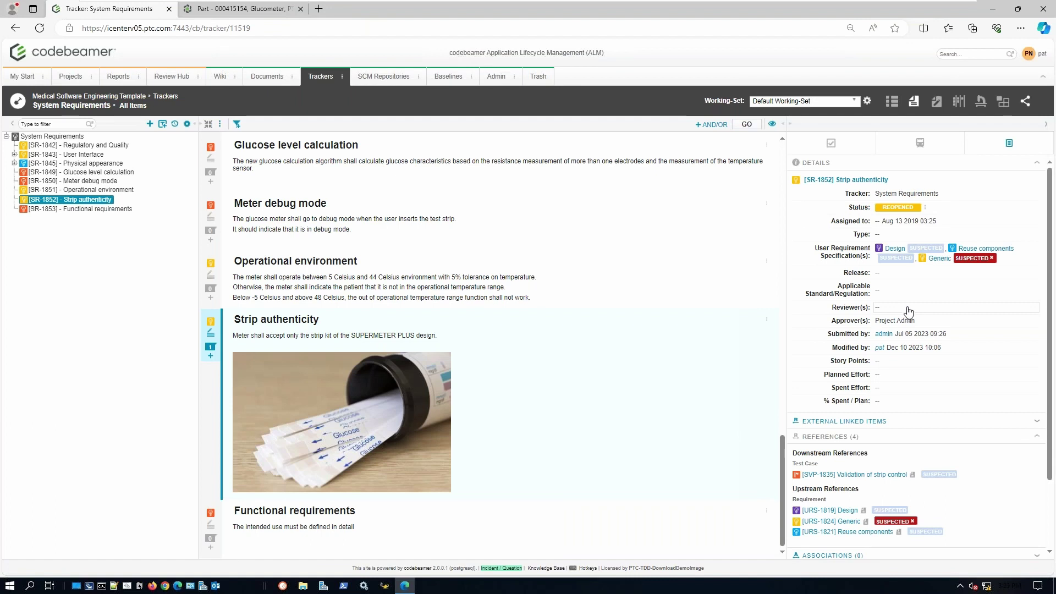
- Add the suggested user as Strip authenticity's reviewer, then advance it to In progress and Waiting for approval
{"action": "left_click", "coordinate": [909, 312]}
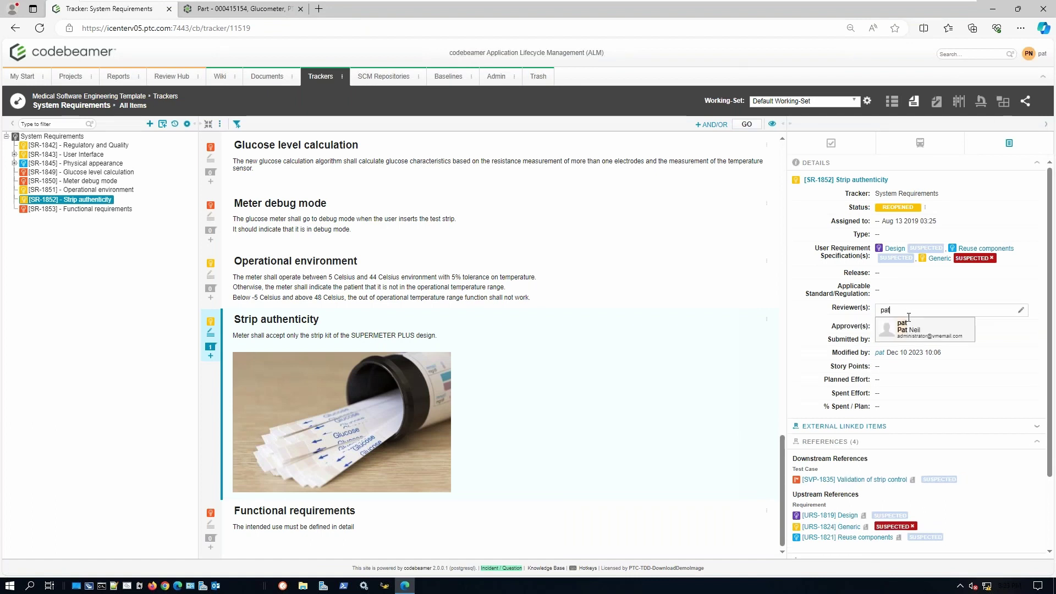
{"action": "left_click", "coordinate": [907, 326]}
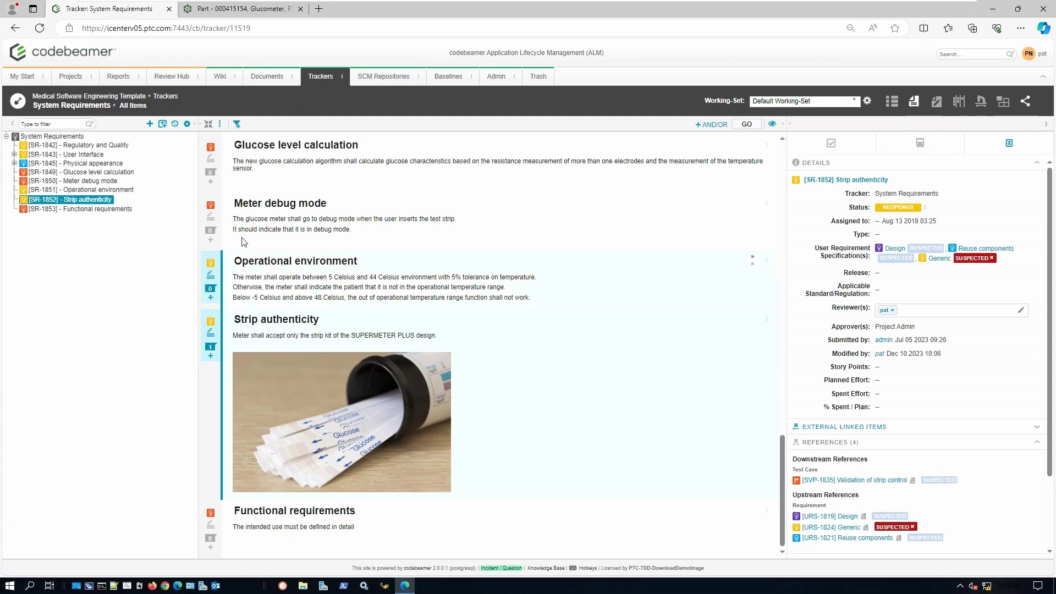
{"action": "left_click", "coordinate": [213, 325]}
{"action": "left_click", "coordinate": [220, 334]}
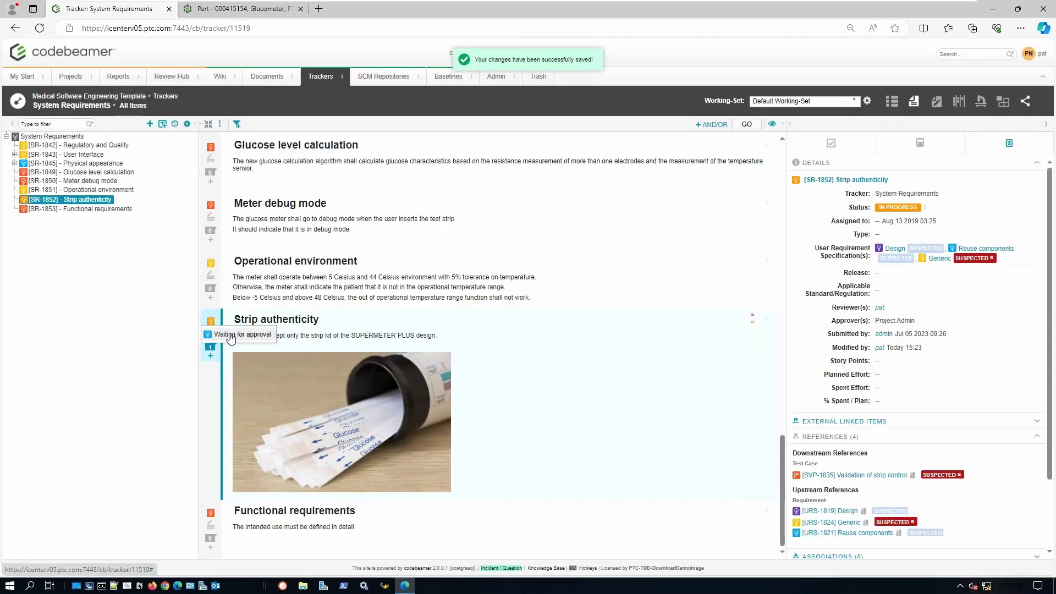
{"action": "left_click", "coordinate": [230, 337]}
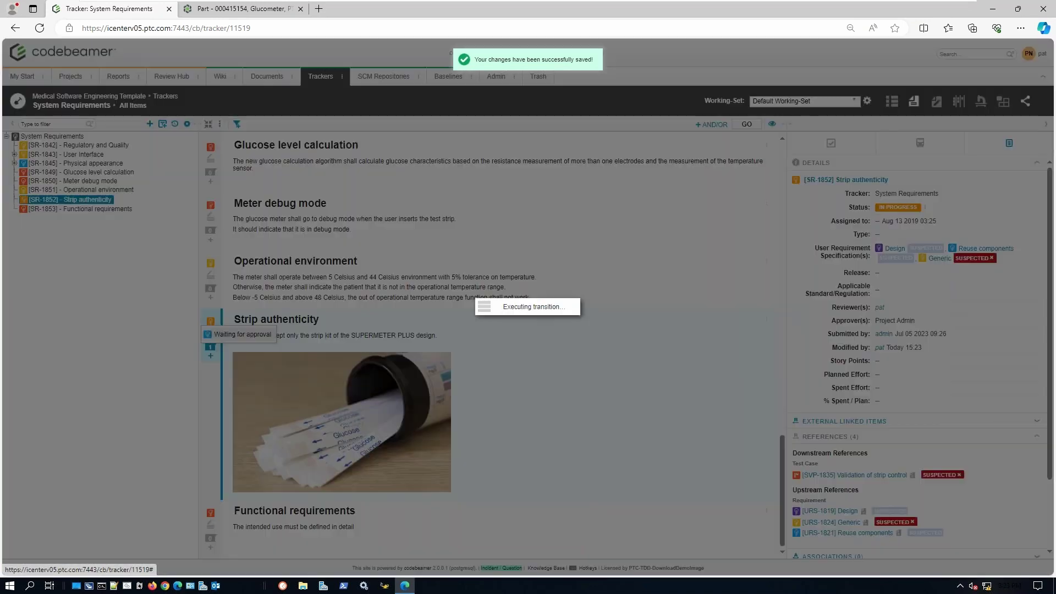
- Review SR-1852 and sign-approve it as Project Admin, logging in with the account credentials
{"action": "left_click", "coordinate": [224, 334]}
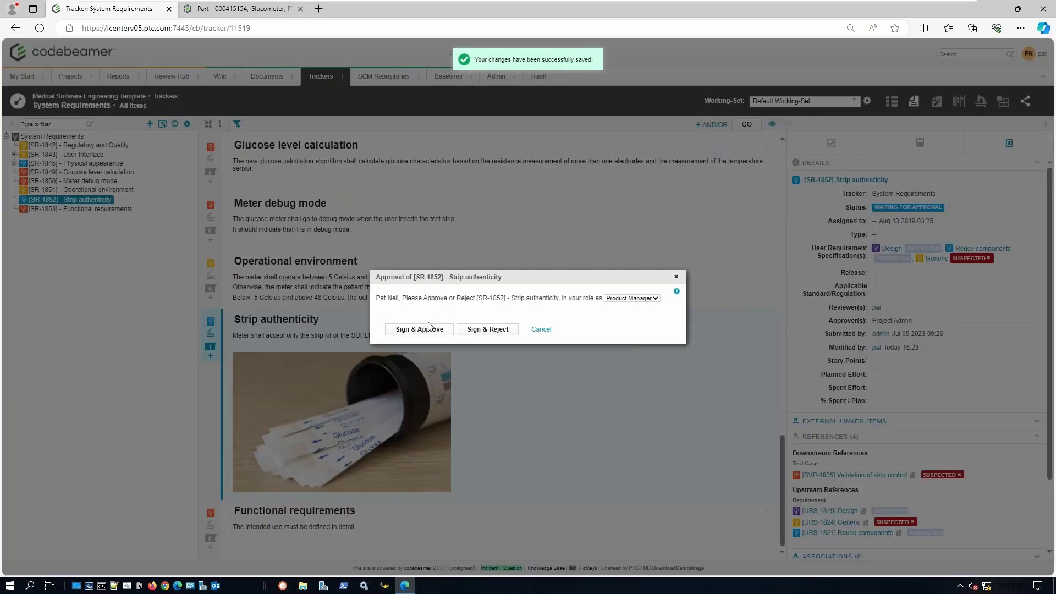
{"action": "left_click", "coordinate": [631, 299]}
{"action": "left_click", "coordinate": [627, 321]}
{"action": "left_click", "coordinate": [432, 330]}
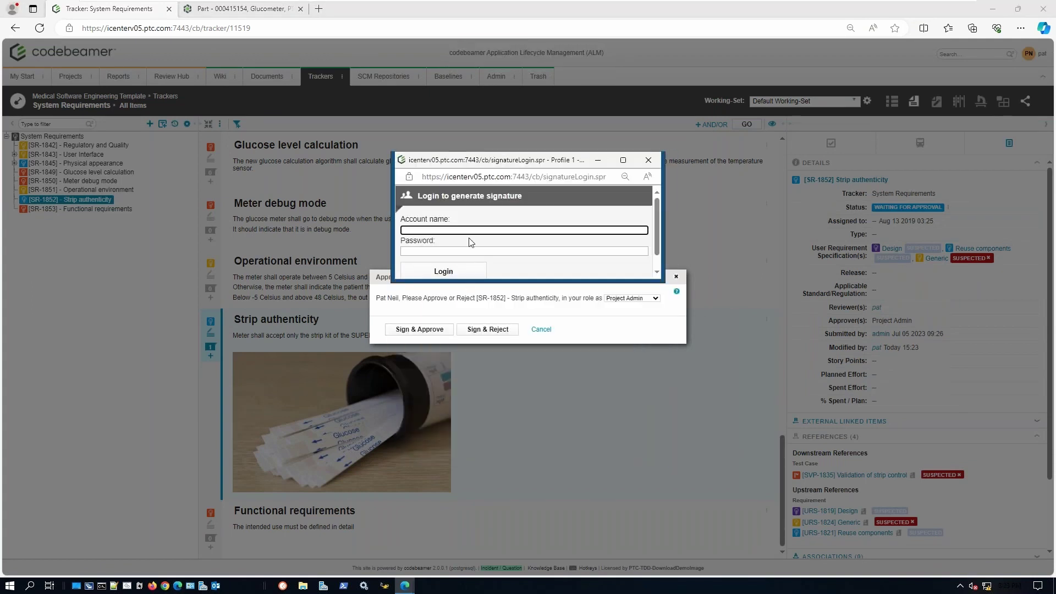
{"action": "left_click", "coordinate": [469, 232]}
{"action": "key", "text": "Tab"}
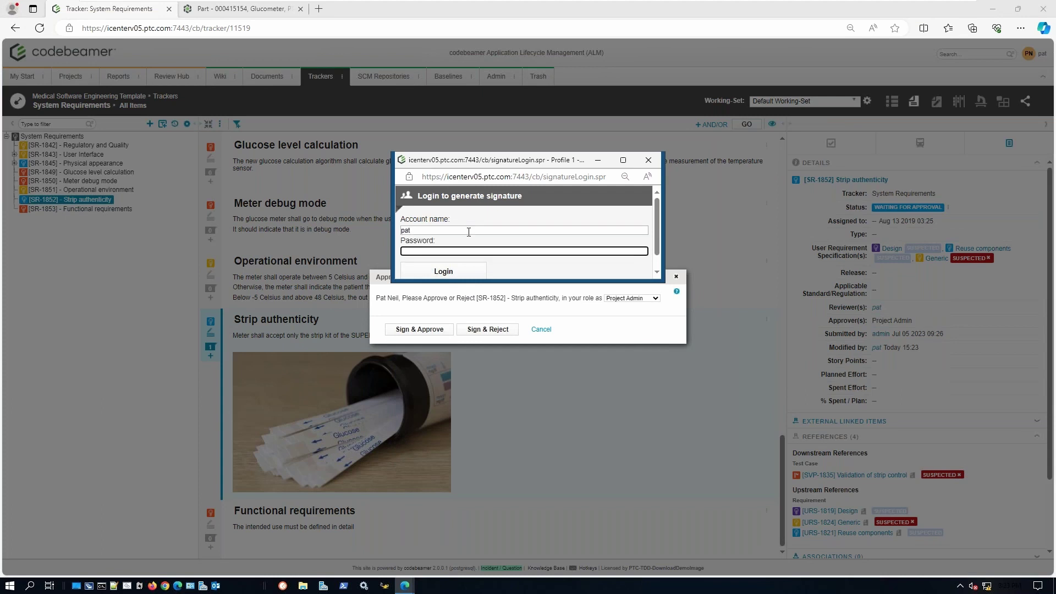
{"action": "left_click", "coordinate": [445, 272]}
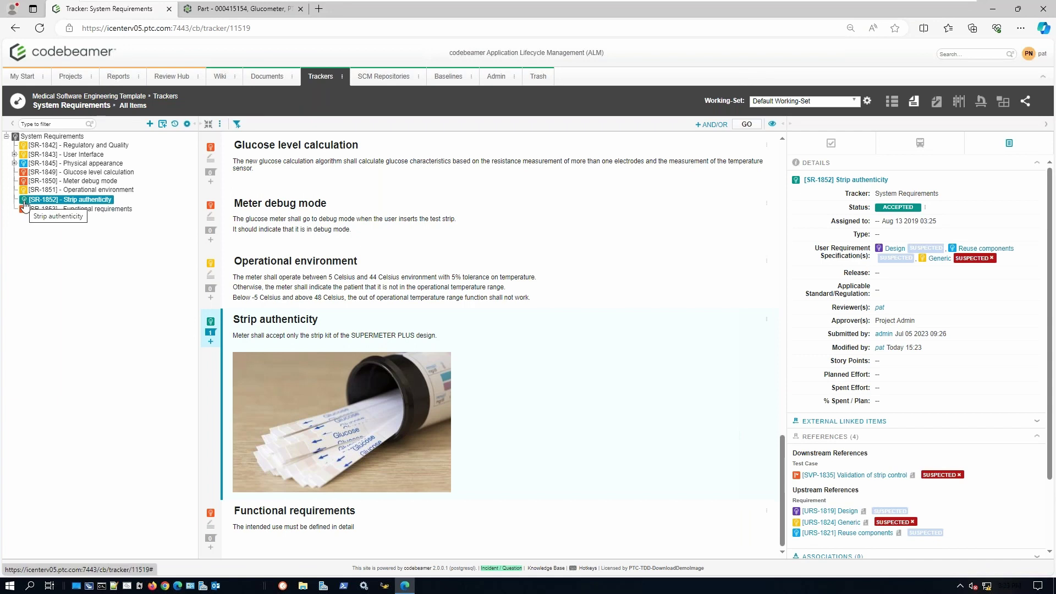
{"action": "left_click", "coordinate": [862, 183]}
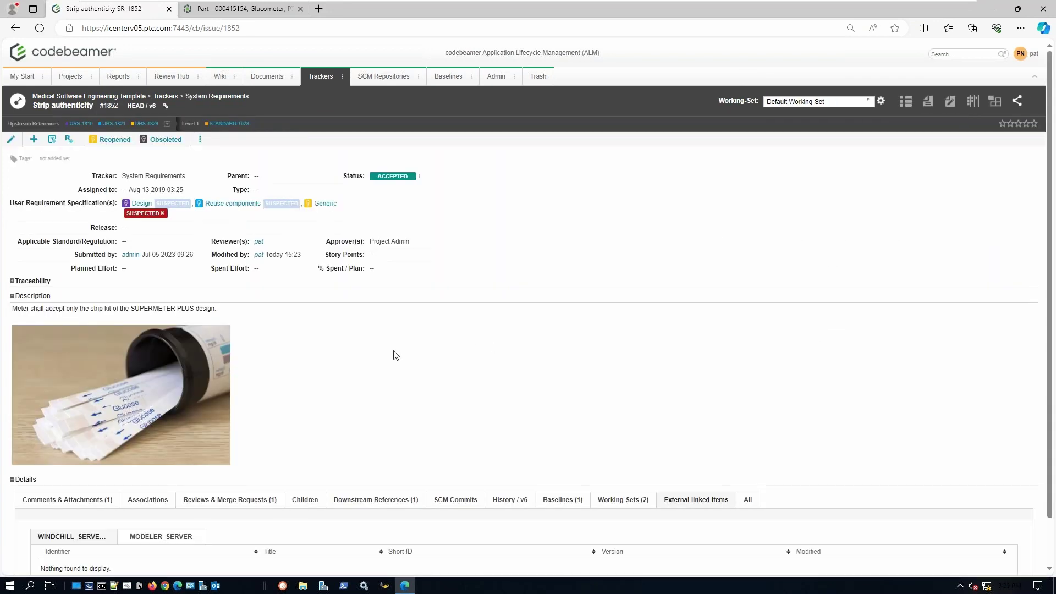
{"action": "left_click", "coordinate": [246, 501]}
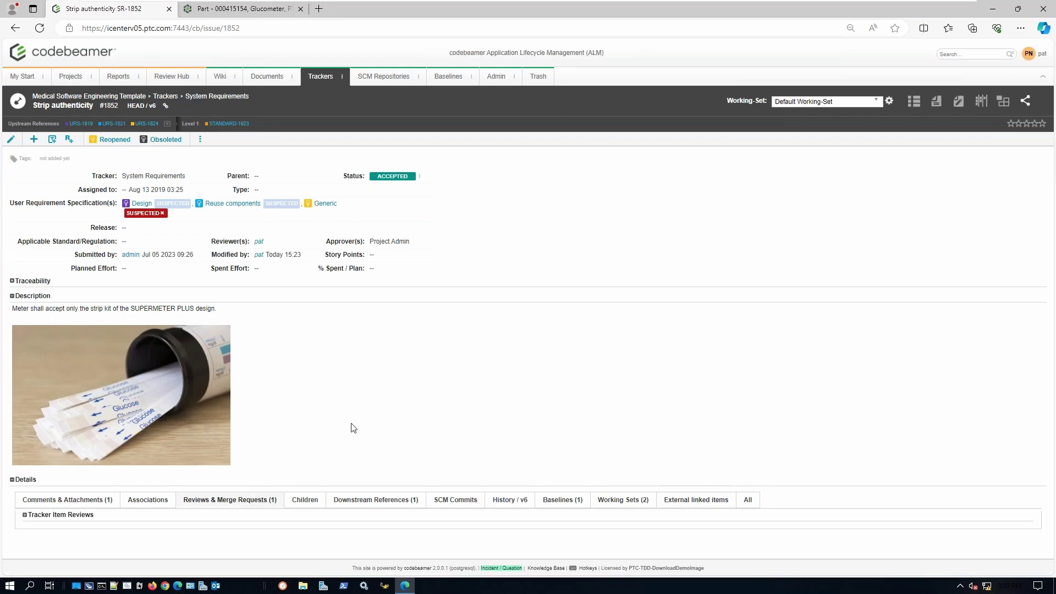
{"action": "left_click", "coordinate": [67, 515]}
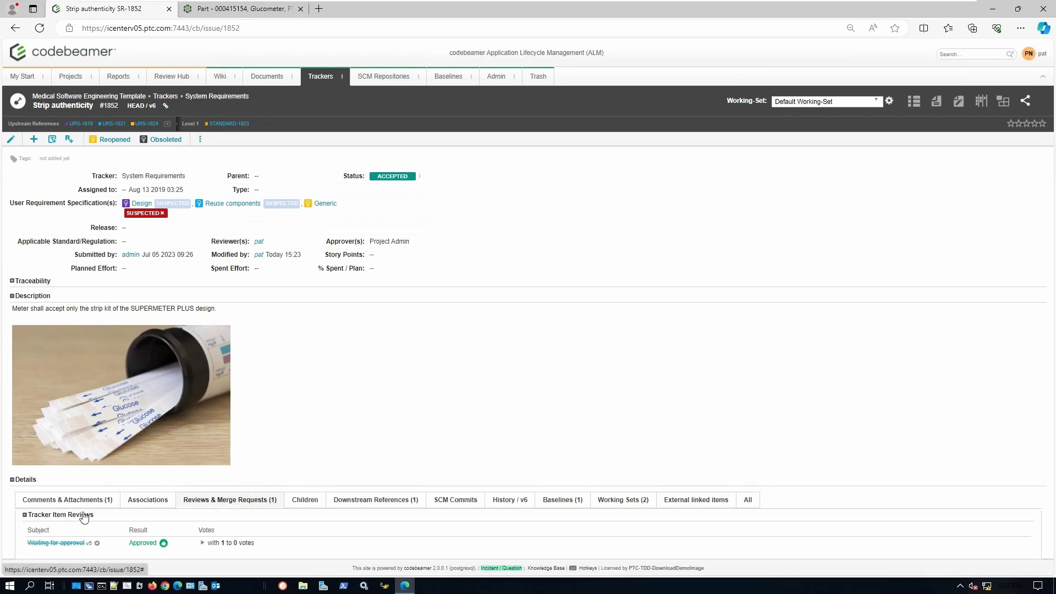
{"action": "left_click", "coordinate": [203, 542]}
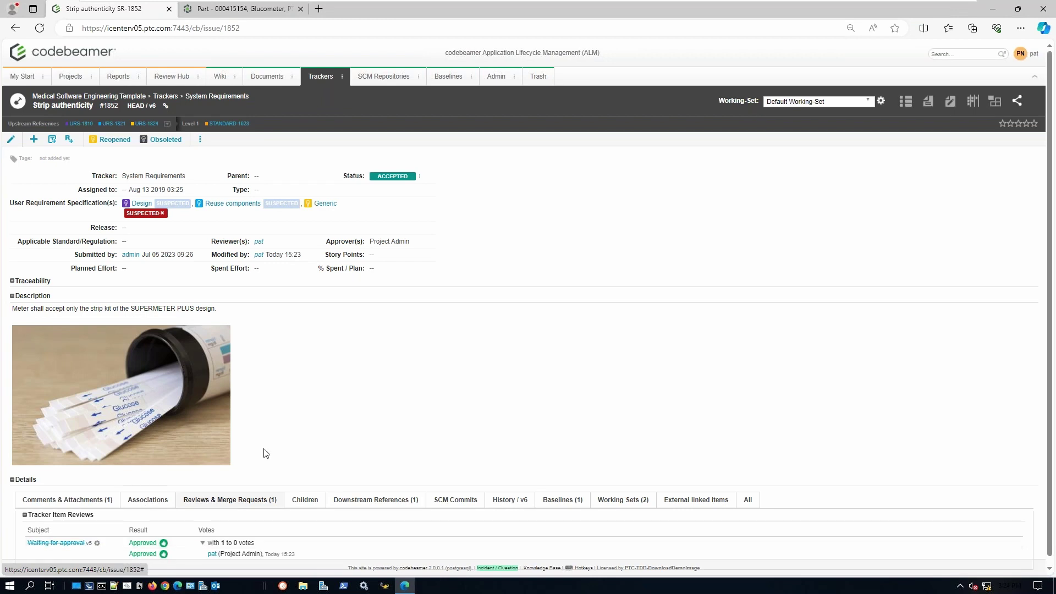
{"action": "scroll", "coordinate": [264, 448], "scroll_direction": "down", "scroll_amount": 1}
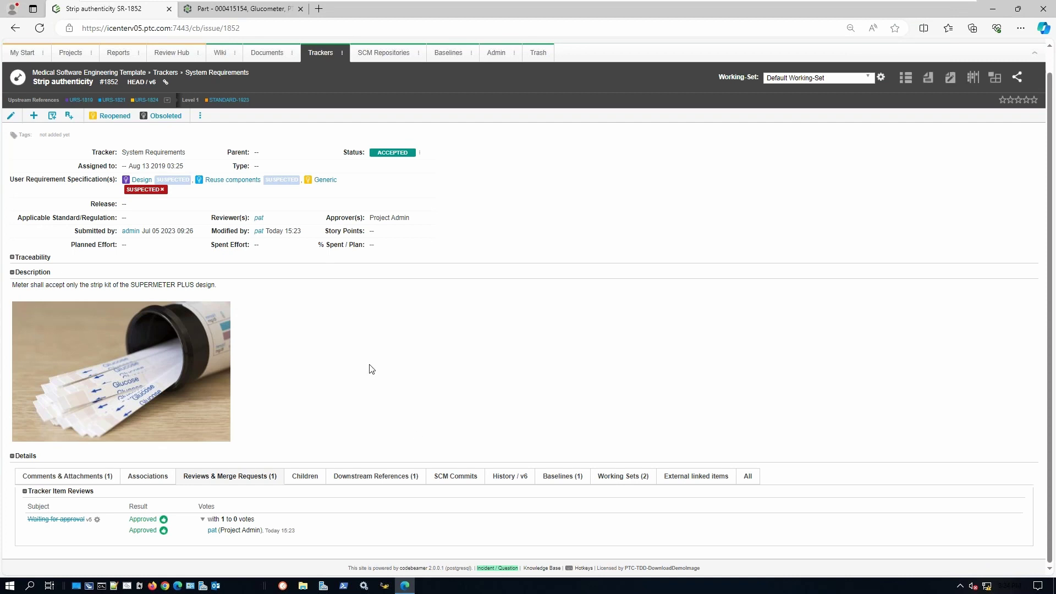
{"action": "left_click", "coordinate": [223, 73]}
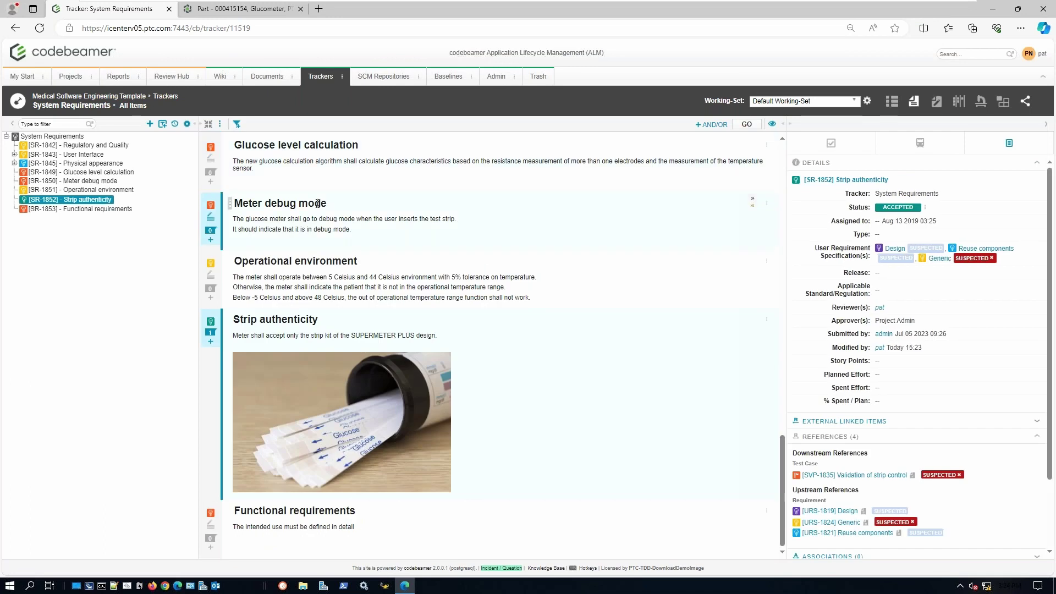
- Bring up the Test Coverage view for the System Requirements tracker
{"action": "left_click", "coordinate": [211, 342]}
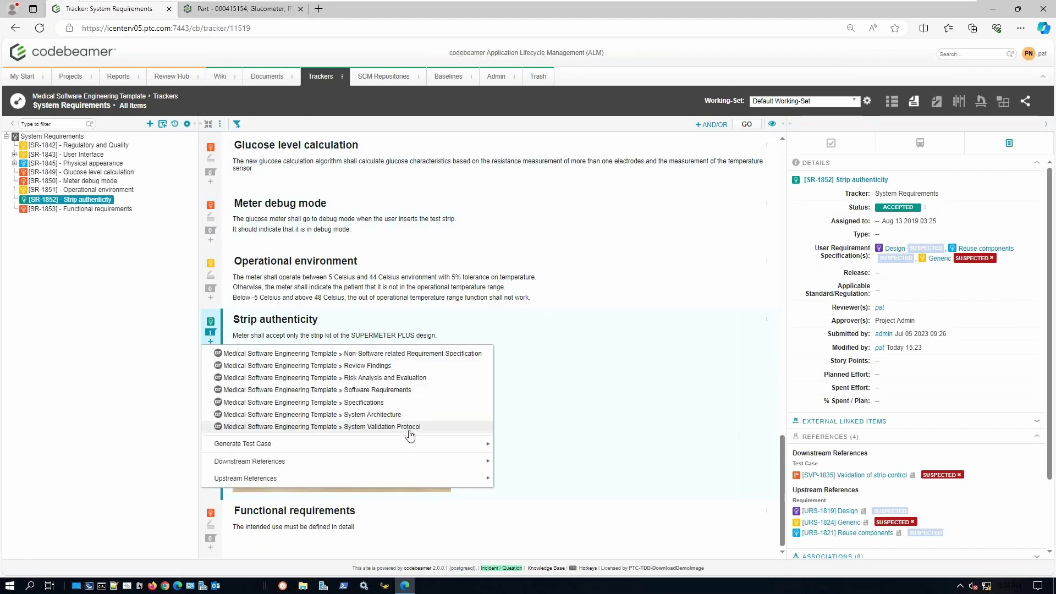
{"action": "mouse_move", "coordinate": [404, 447]}
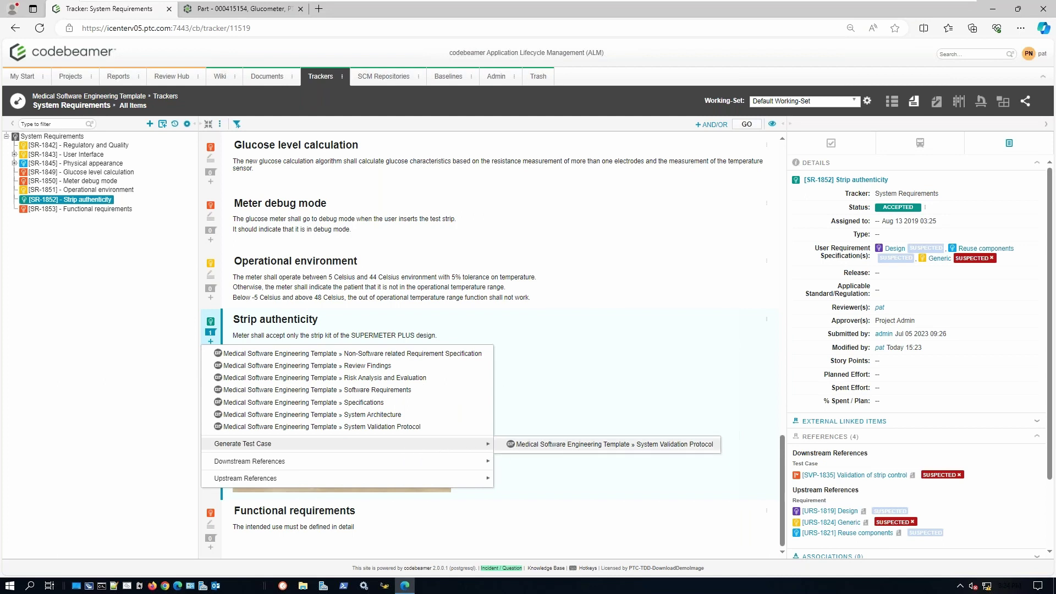
{"action": "left_click", "coordinate": [982, 102]}
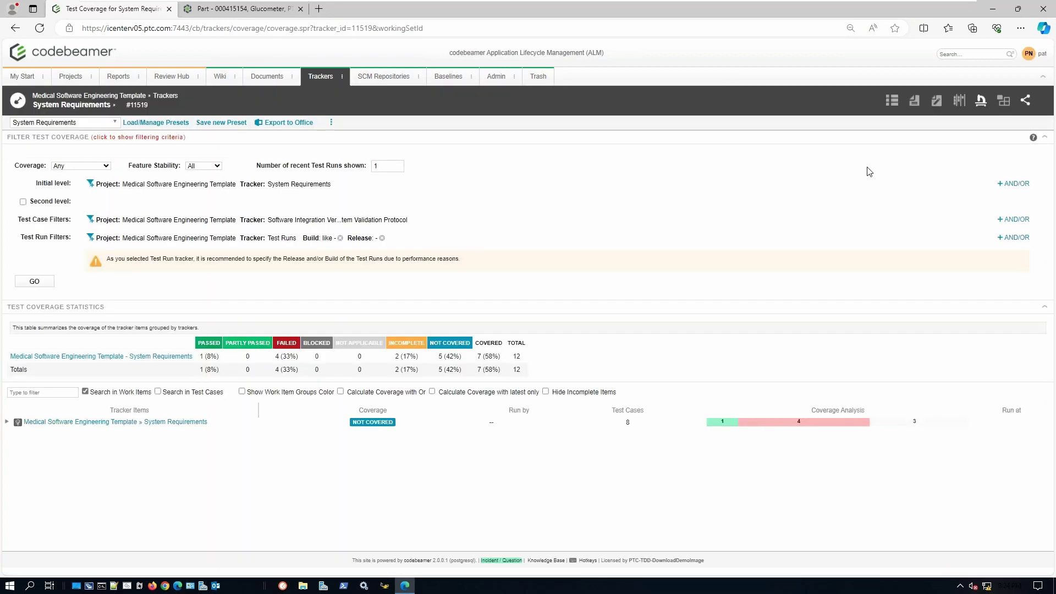
- Expand System Requirements, User Interface, Physical appearance and Glucose level indication to reveal test cases and runs
{"action": "left_click", "coordinate": [6, 422]}
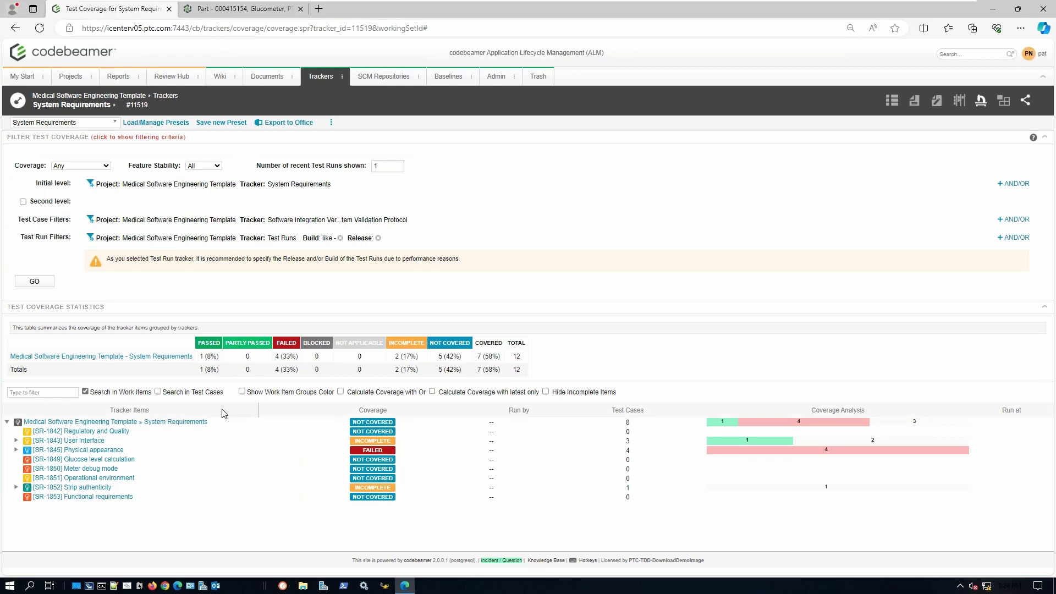
{"action": "left_click", "coordinate": [16, 440]}
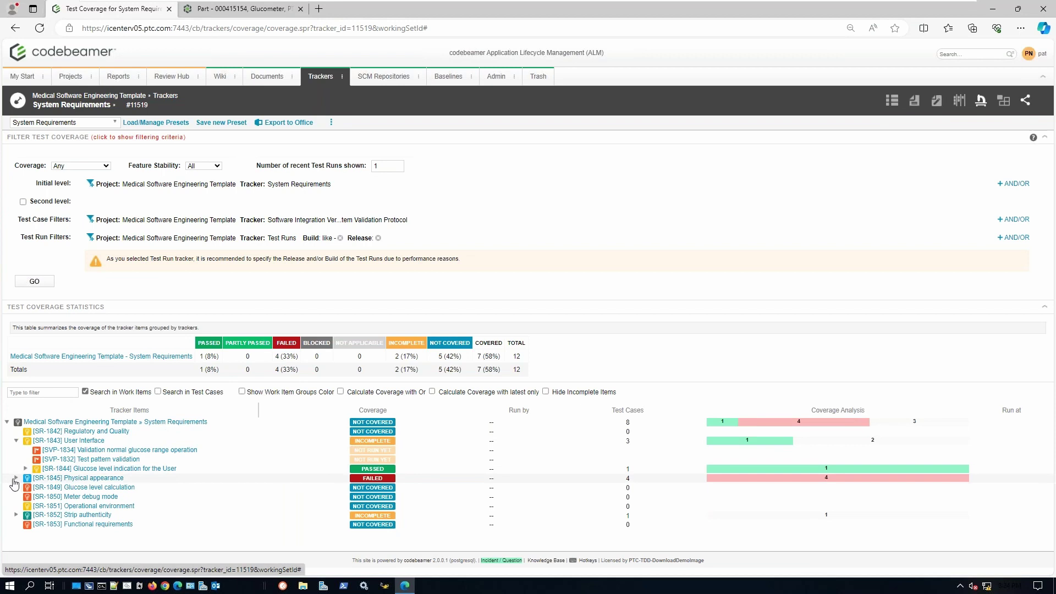
{"action": "left_click", "coordinate": [16, 478]}
{"action": "left_click", "coordinate": [25, 468]}
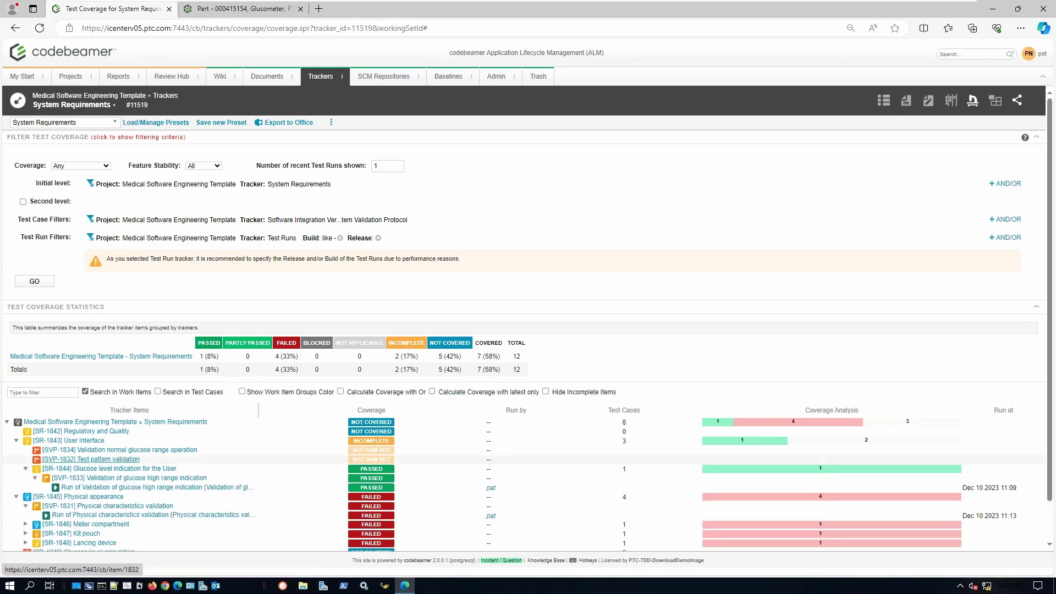
{"action": "scroll", "coordinate": [240, 441], "scroll_direction": "down", "scroll_amount": 1}
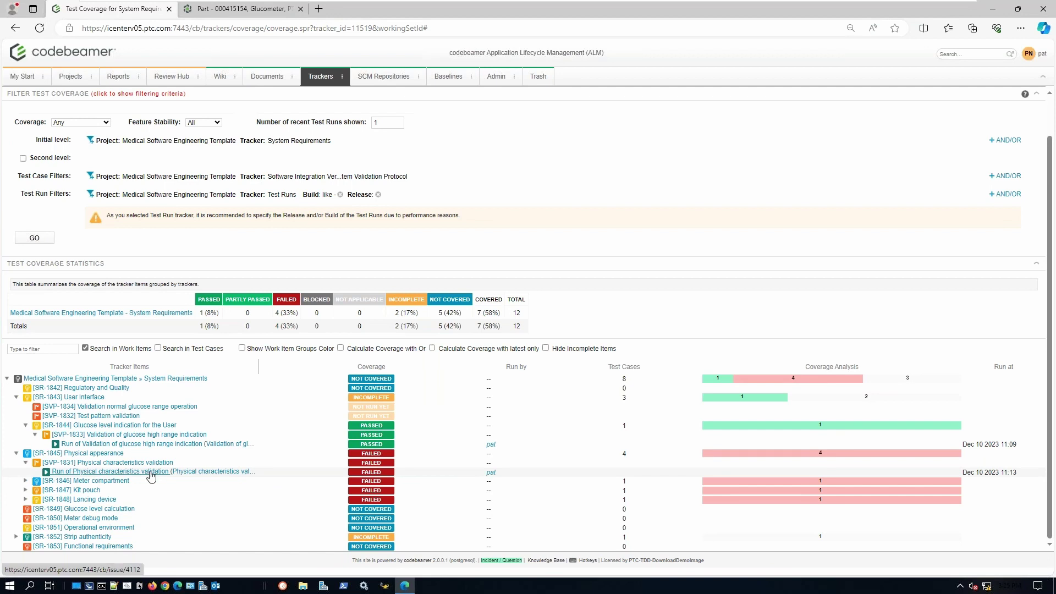
- Open the failed 'Run of Physical characteristics validation' test run #4112 to see its step results
{"action": "left_click", "coordinate": [110, 471]}
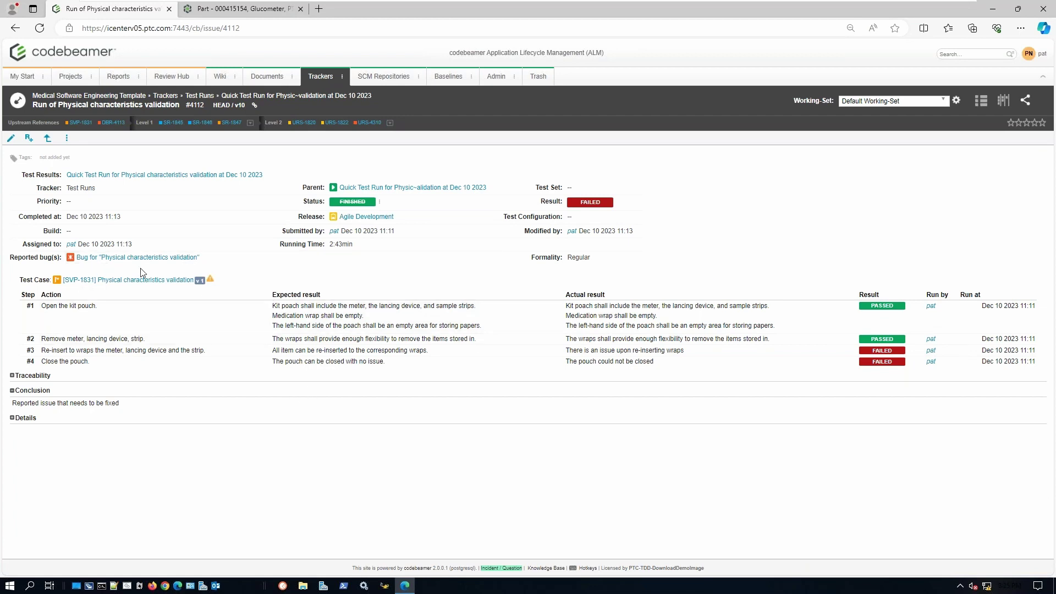
- Open reported bug #4113 and scroll through its failed test steps, then back to the top
{"action": "left_click", "coordinate": [120, 263]}
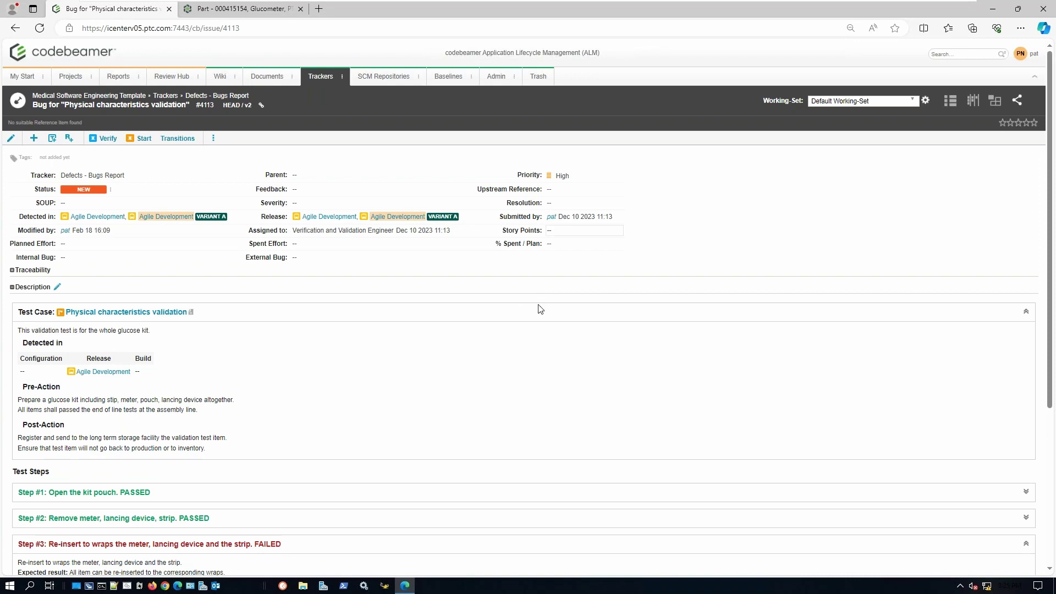
{"action": "scroll", "coordinate": [348, 386], "scroll_direction": "down", "scroll_amount": 5}
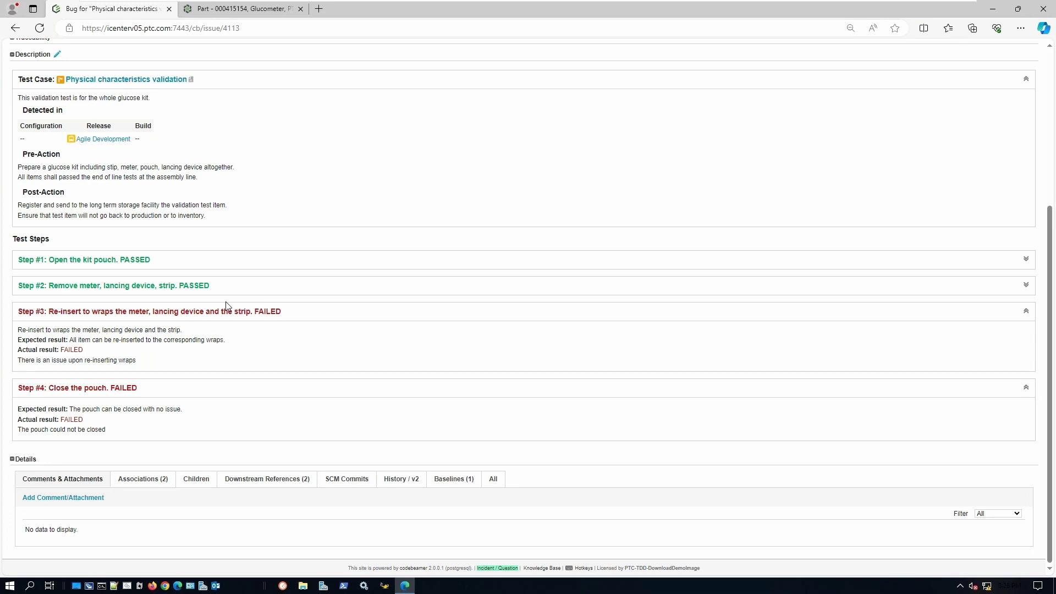
{"action": "scroll", "coordinate": [254, 313], "scroll_direction": "up", "scroll_amount": 5}
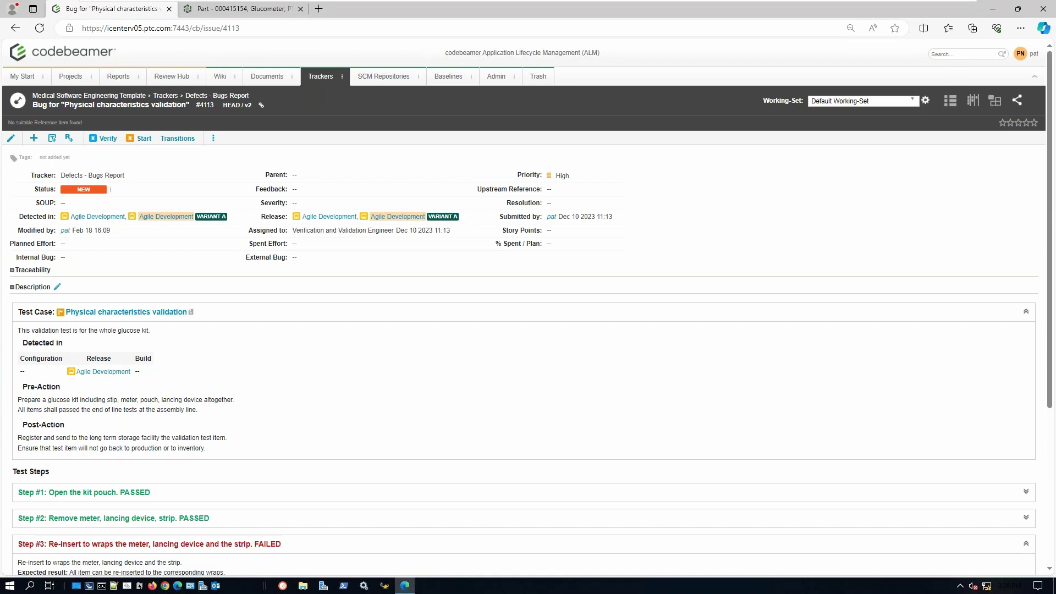
- Find the saved report via 'demo' and open [TRACE-38539] DEMO Impact Analysis
{"action": "left_click", "coordinate": [973, 100]}
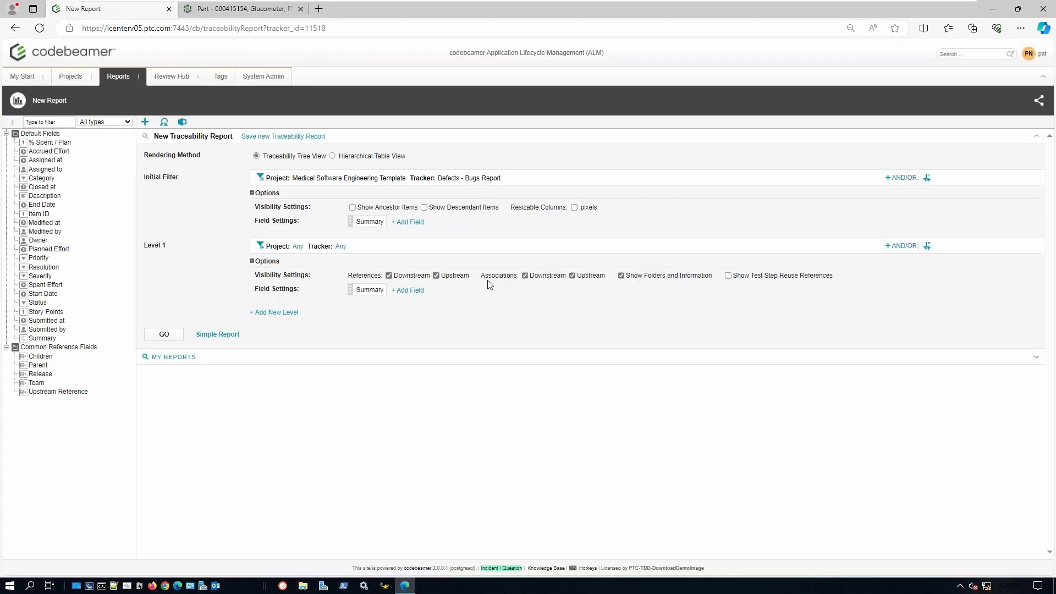
{"action": "left_click", "coordinate": [166, 123]}
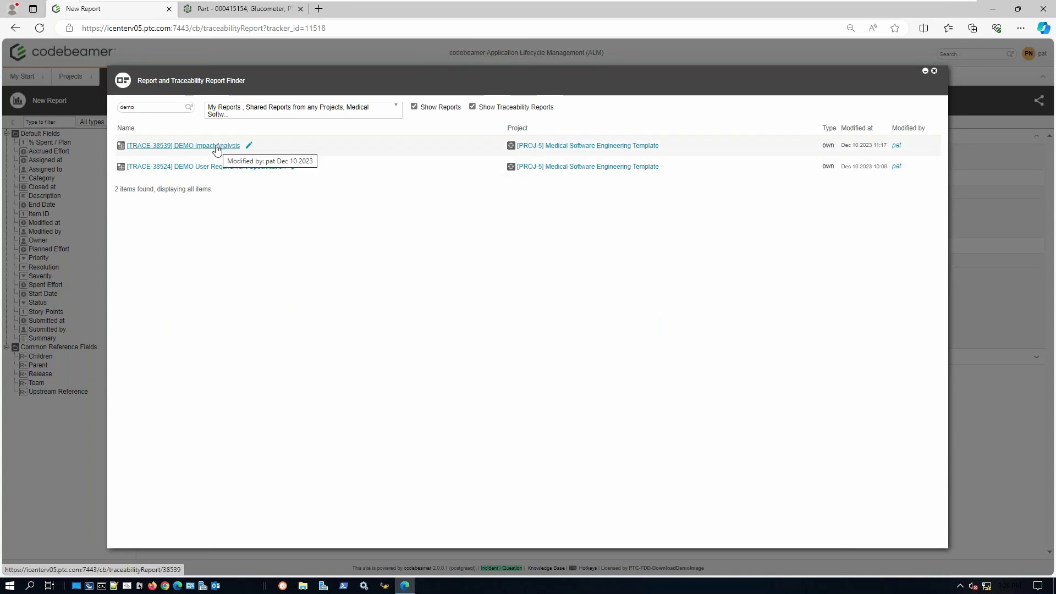
{"action": "left_click", "coordinate": [211, 146]}
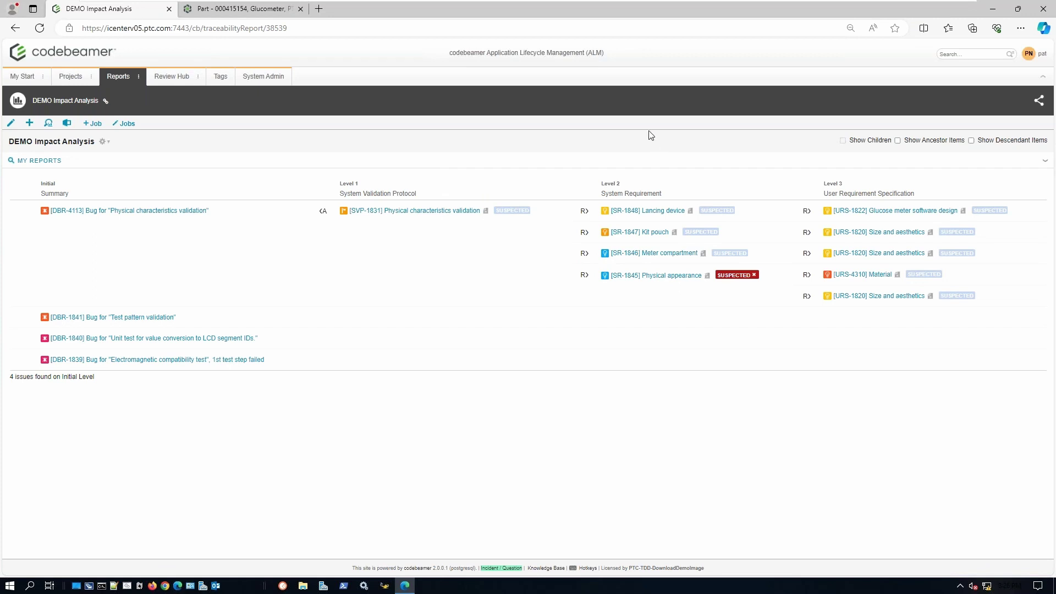
- Go from bug DBR-4113 to the Agile Development release's Planner view
{"action": "left_click", "coordinate": [142, 211]}
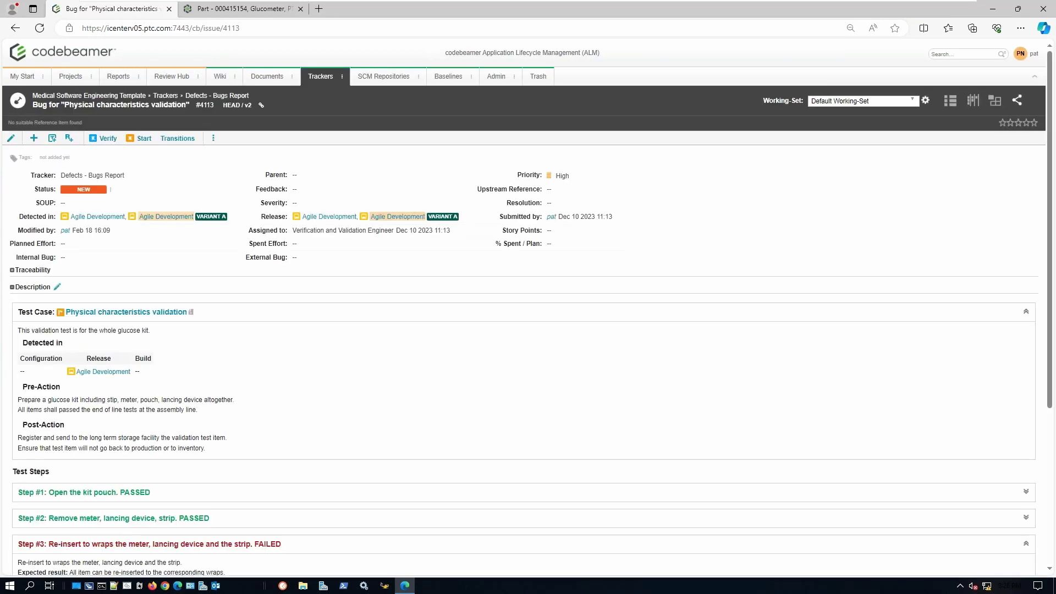
{"action": "left_click", "coordinate": [102, 218]}
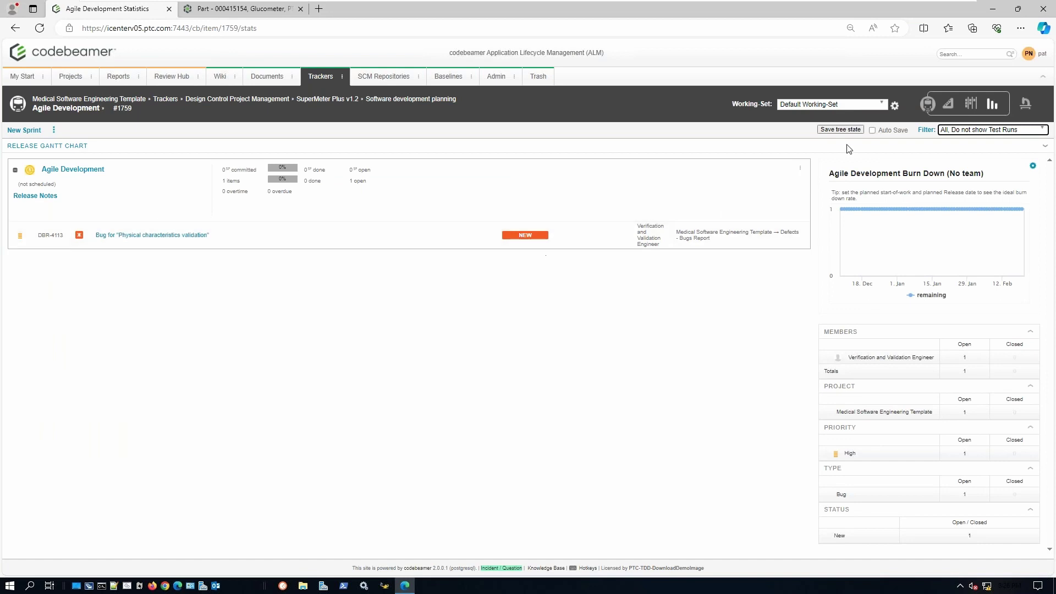
{"action": "left_click", "coordinate": [948, 104]}
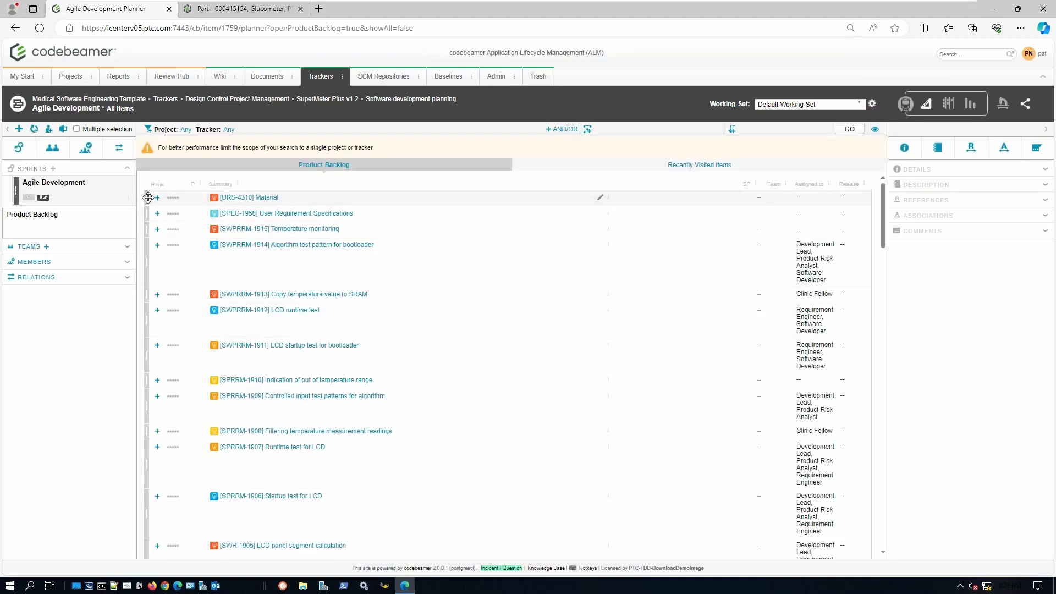
- Drag requirement URS-4310 Material into the sprint and open the release's Kanban board
{"action": "left_click_drag", "start_coordinate": [147, 199], "coordinate": [67, 195]}
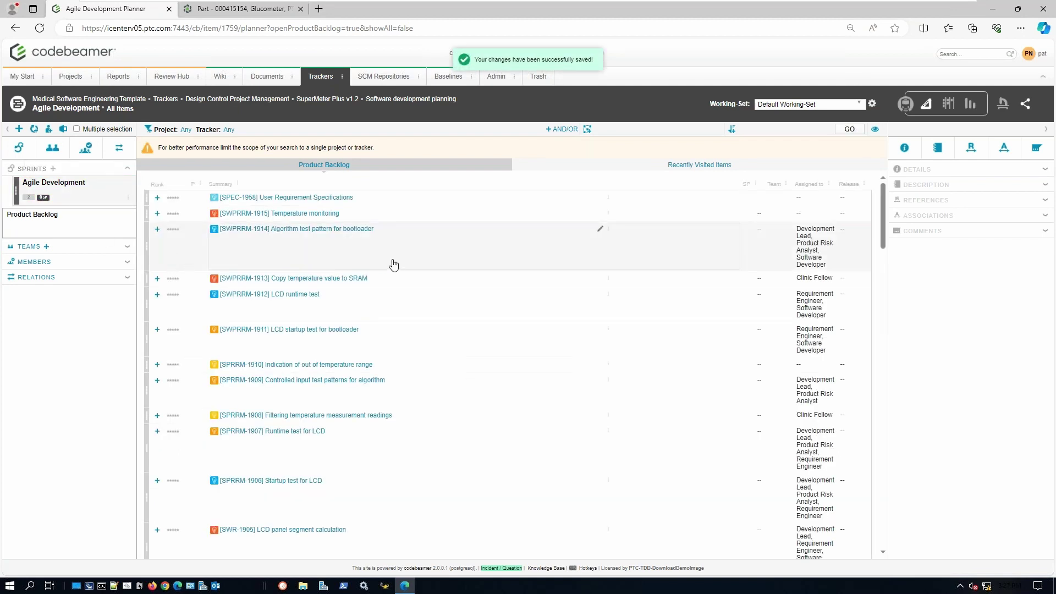
{"action": "scroll", "coordinate": [394, 264], "scroll_direction": "down", "scroll_amount": 1}
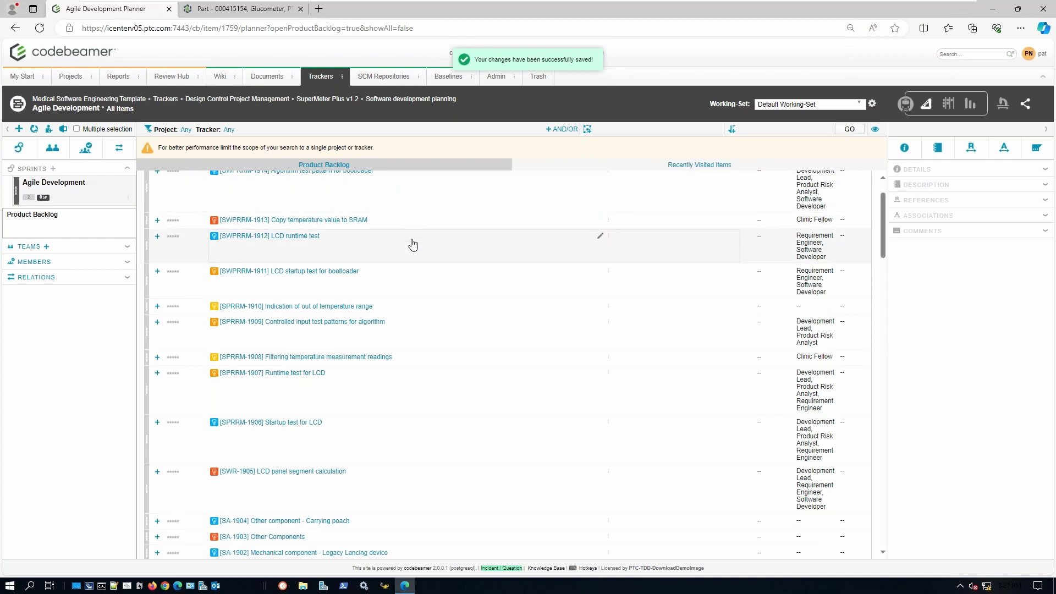
{"action": "scroll", "coordinate": [413, 244], "scroll_direction": "down", "scroll_amount": 1}
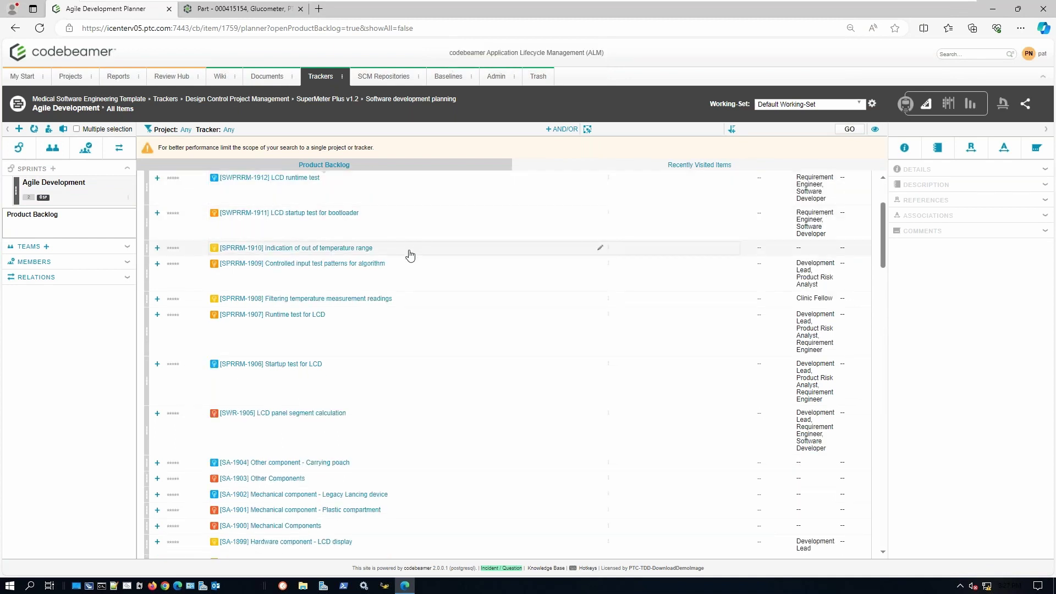
{"action": "scroll", "coordinate": [409, 254], "scroll_direction": "down", "scroll_amount": 1}
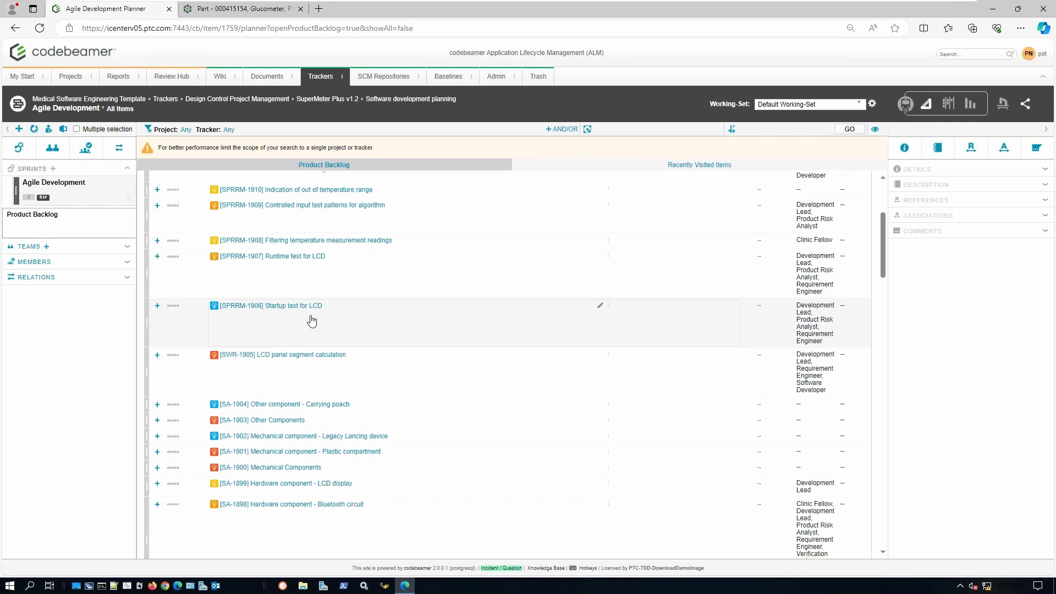
{"action": "scroll", "coordinate": [363, 305], "scroll_direction": "up", "scroll_amount": 3}
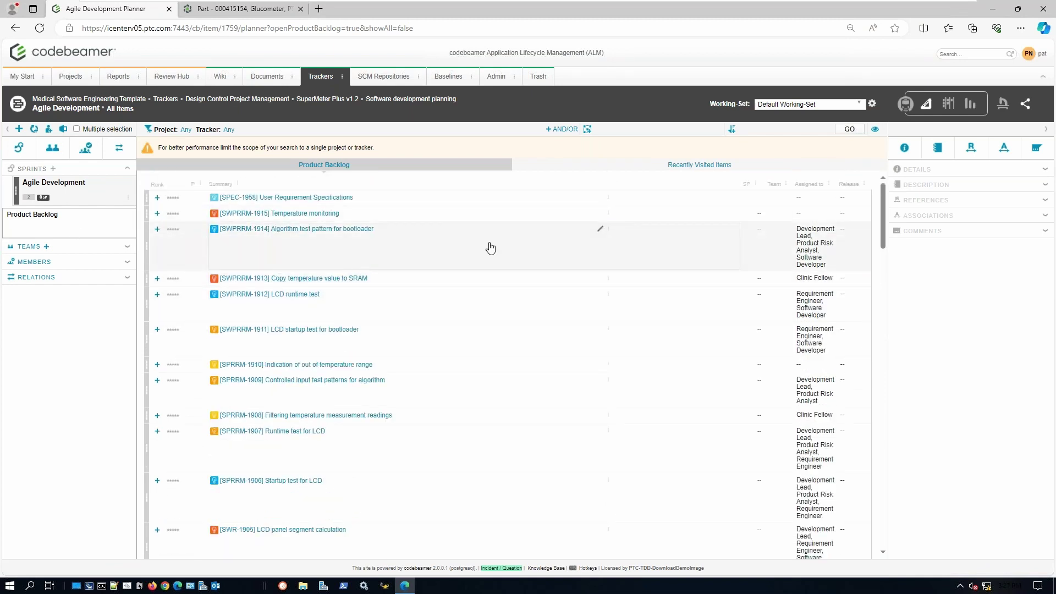
{"action": "left_click", "coordinate": [953, 106]}
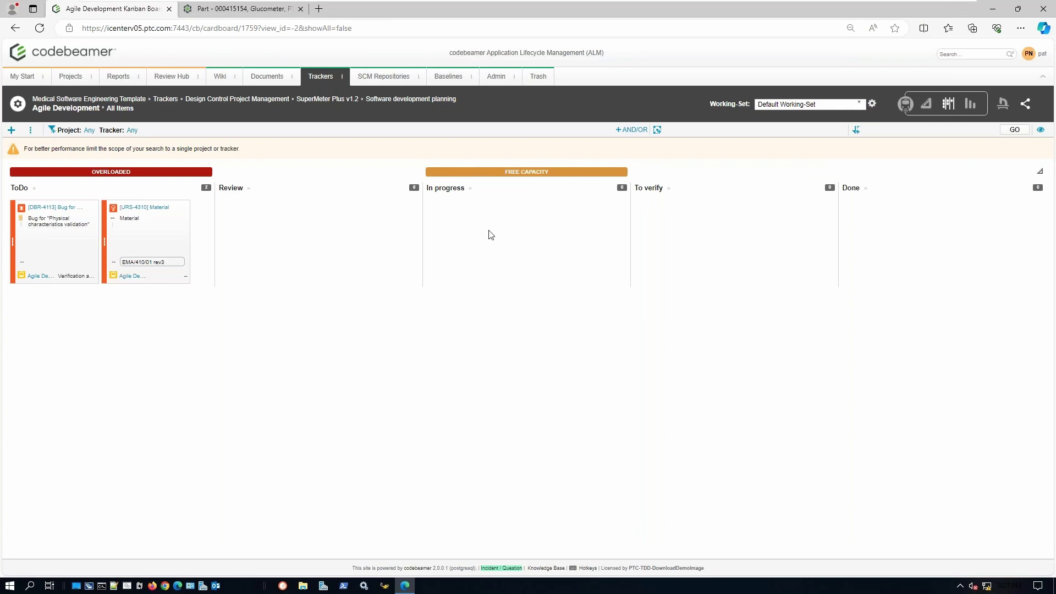
- Drag the DBR-4113 card from ToDo through In progress and To verify into Done's Close Bug zone
{"action": "left_click_drag", "start_coordinate": [13, 240], "coordinate": [473, 242]}
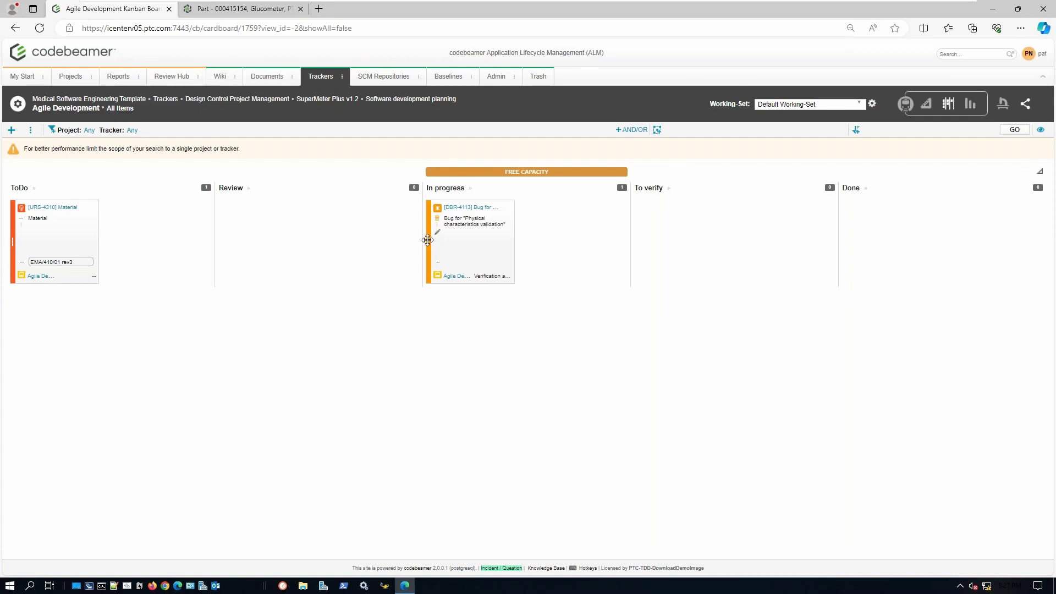
{"action": "left_click_drag", "start_coordinate": [428, 240], "coordinate": [733, 214]}
{"action": "left_click_drag", "start_coordinate": [661, 226], "coordinate": [939, 231]}
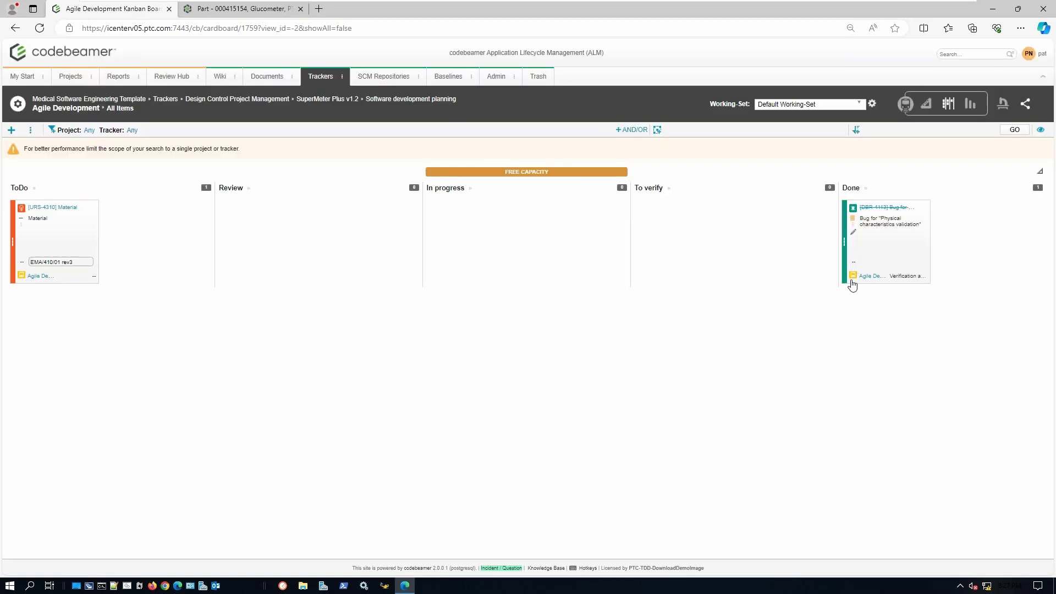